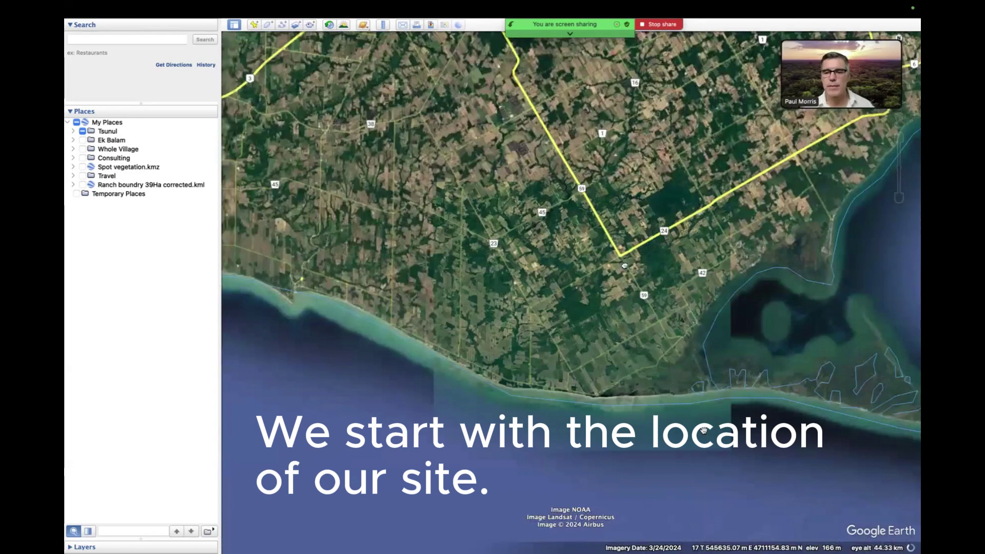
Step: Locate the farm site south of 6th Concession Rd and west of Hazen Rd at close range
{"action": "scroll", "coordinate": [539, 322], "scroll_direction": "up", "scroll_amount": 2}
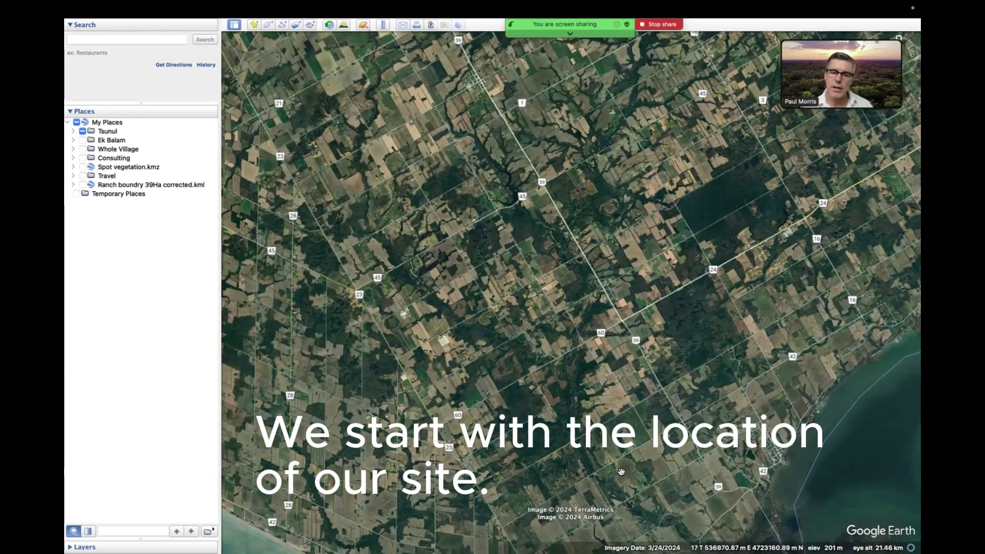
{"action": "scroll", "coordinate": [665, 326], "scroll_direction": "up", "scroll_amount": 3}
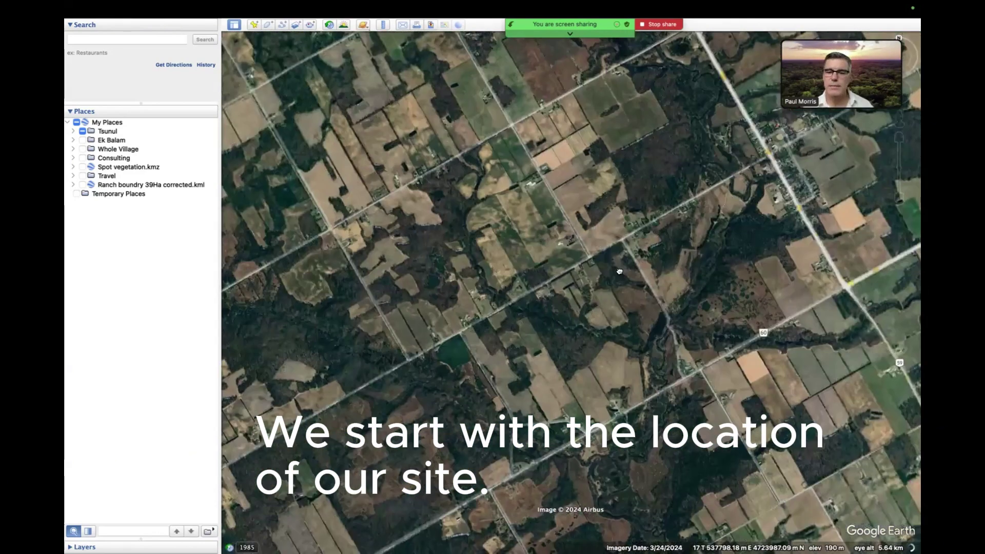
{"action": "scroll", "coordinate": [698, 535], "scroll_direction": "up", "scroll_amount": 3}
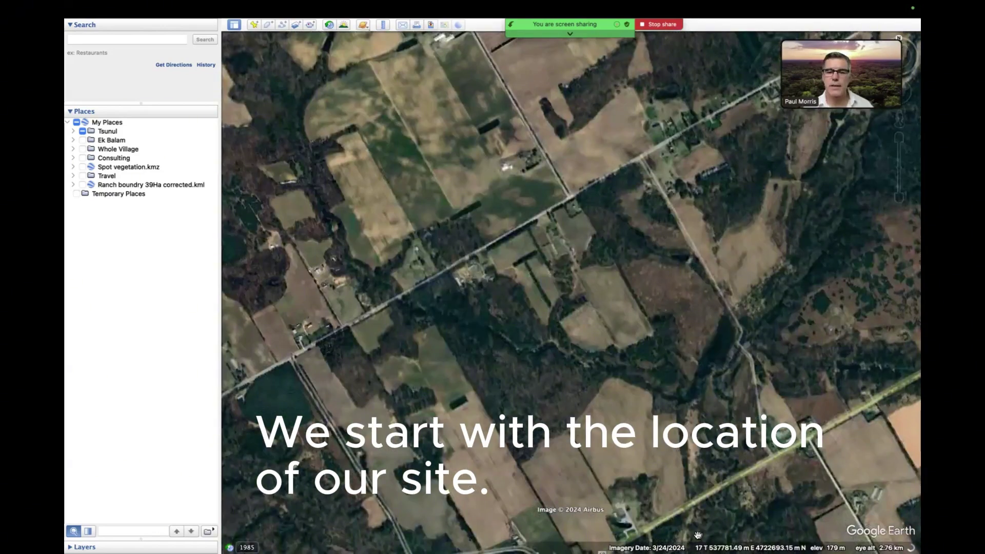
{"action": "scroll", "coordinate": [680, 250], "scroll_direction": "up", "scroll_amount": 3}
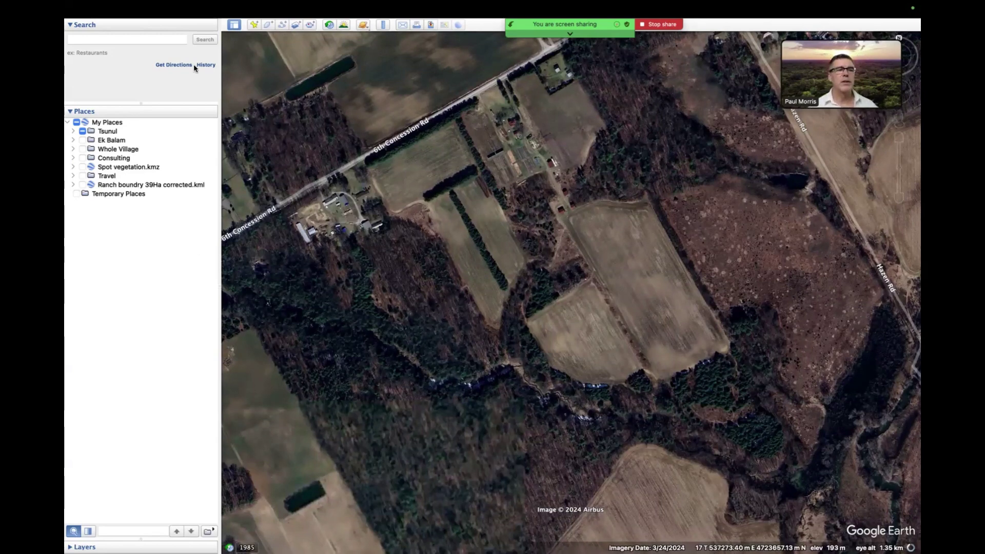
Step: Create a folder named TEST inside Temporary Places
{"action": "left_click", "coordinate": [129, 41]}
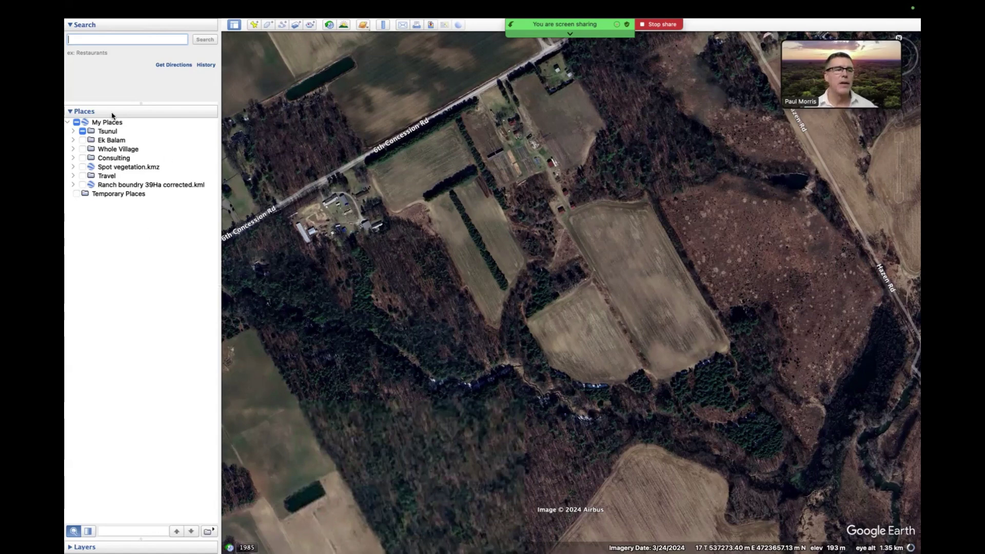
{"action": "left_click", "coordinate": [105, 149]}
{"action": "left_click", "coordinate": [105, 196]}
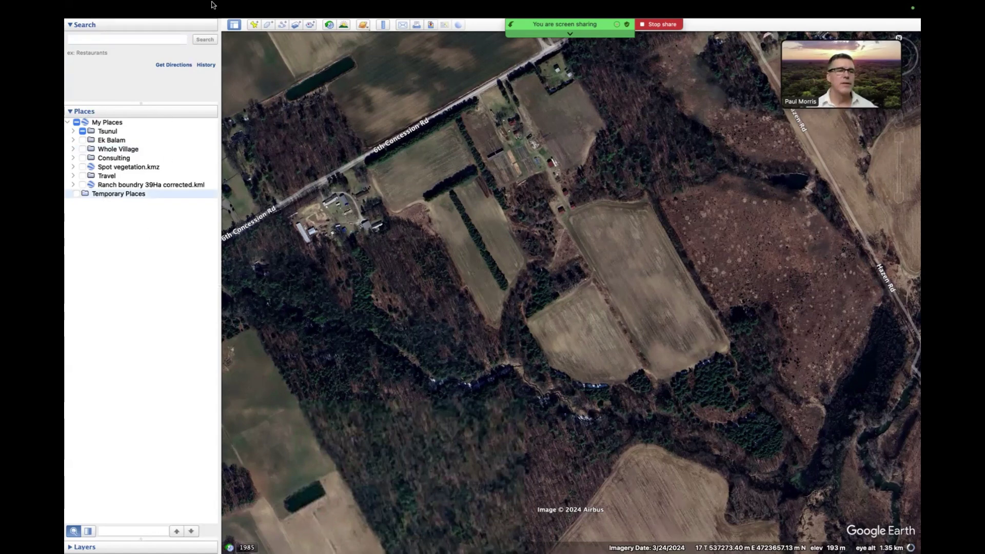
{"action": "left_click", "coordinate": [164, 9]}
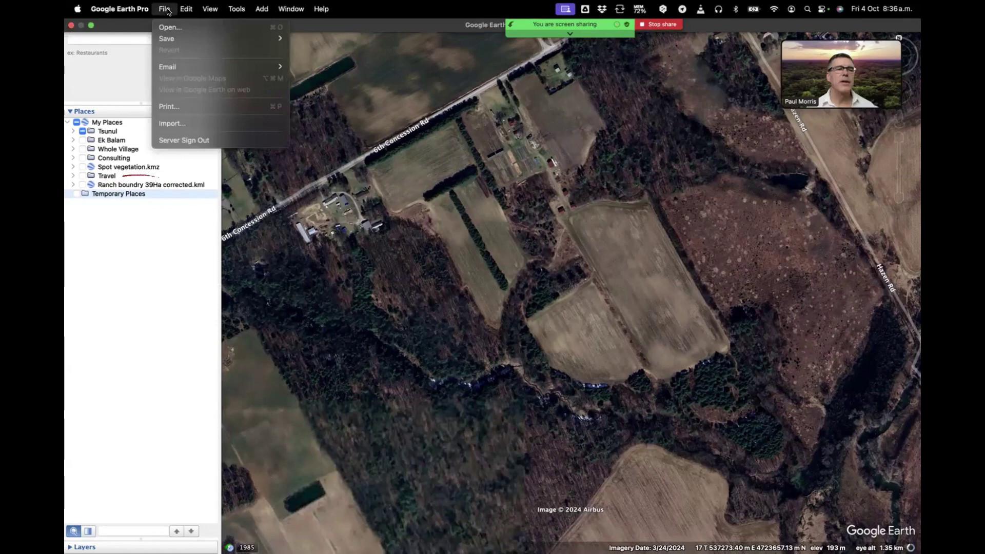
{"action": "right_click", "coordinate": [94, 195]}
{"action": "mouse_move", "coordinate": [114, 200]}
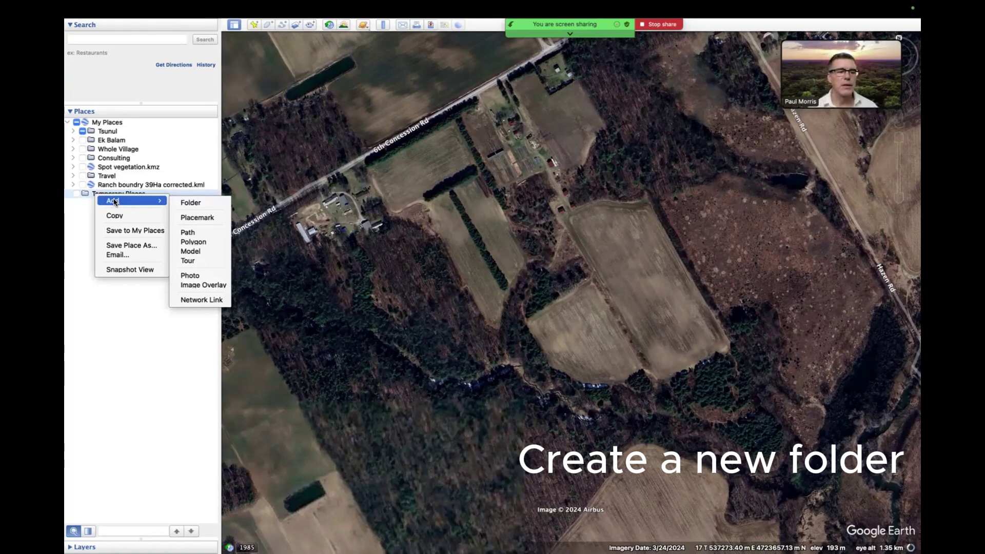
{"action": "left_click", "coordinate": [187, 203]}
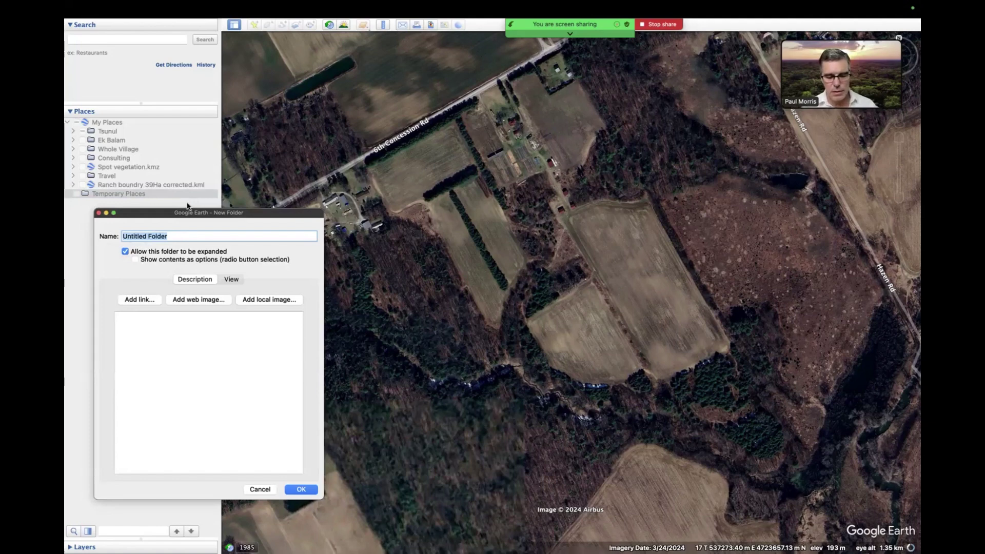
{"action": "type", "text": "TEST"}
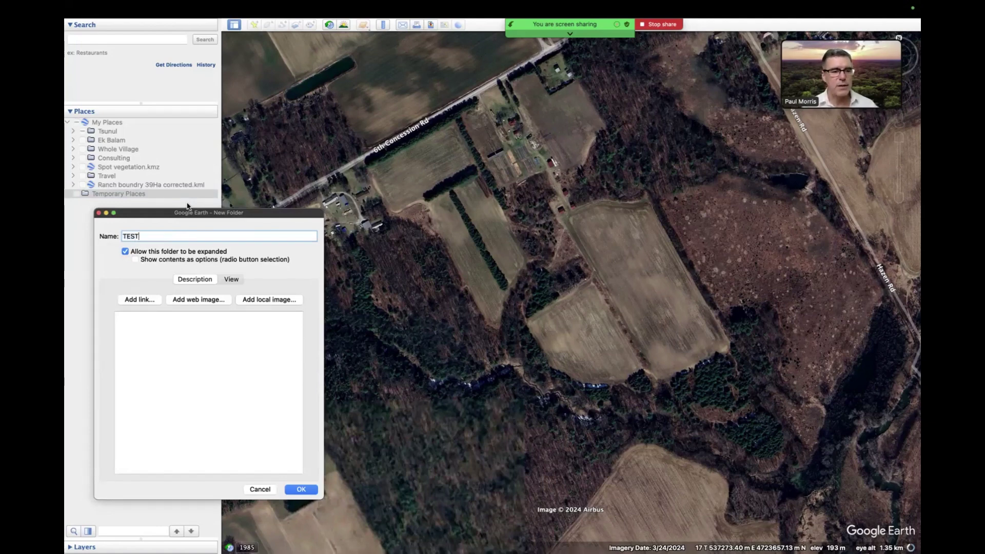
{"action": "key", "text": "Return"}
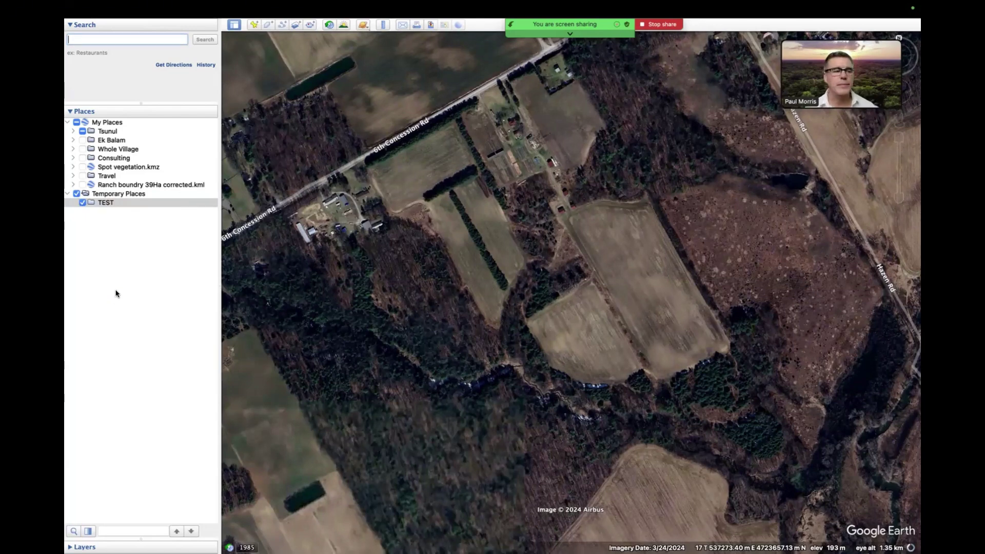
Step: Select the TEST folder and turn off its visibility
{"action": "left_click", "coordinate": [115, 205]}
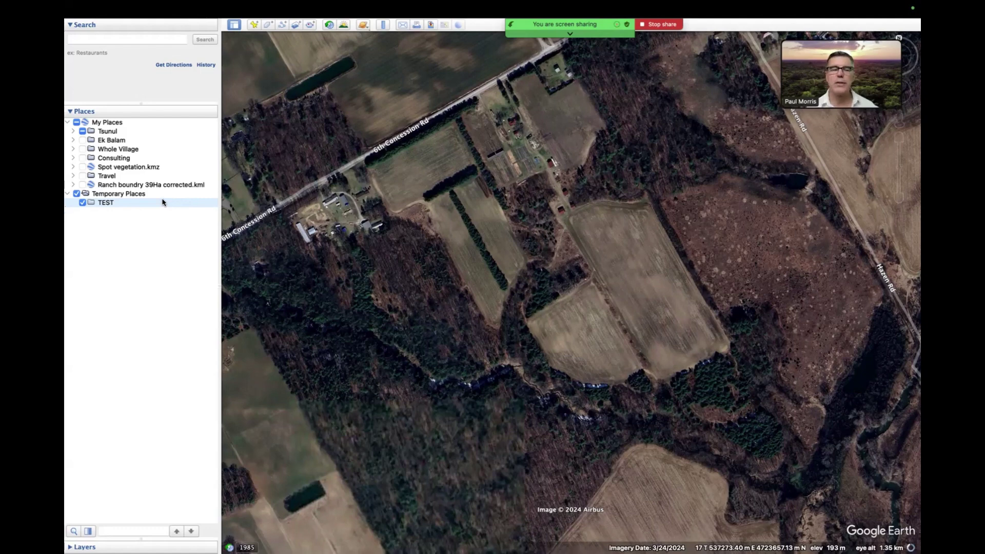
{"action": "left_click_drag", "start_coordinate": [162, 202], "coordinate": [107, 205]}
{"action": "left_click", "coordinate": [108, 205]}
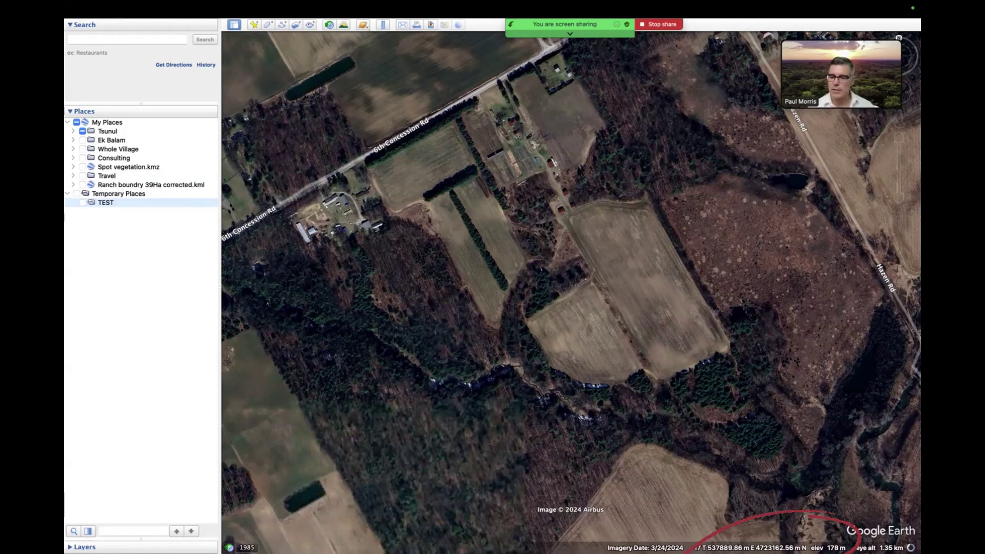
Step: Examine the site's crop fields, wooded edges and creek up close, and the surrounding land from farther out
{"action": "left_click", "coordinate": [607, 327]}
{"action": "scroll", "coordinate": [606, 326], "scroll_direction": "up", "scroll_amount": 3}
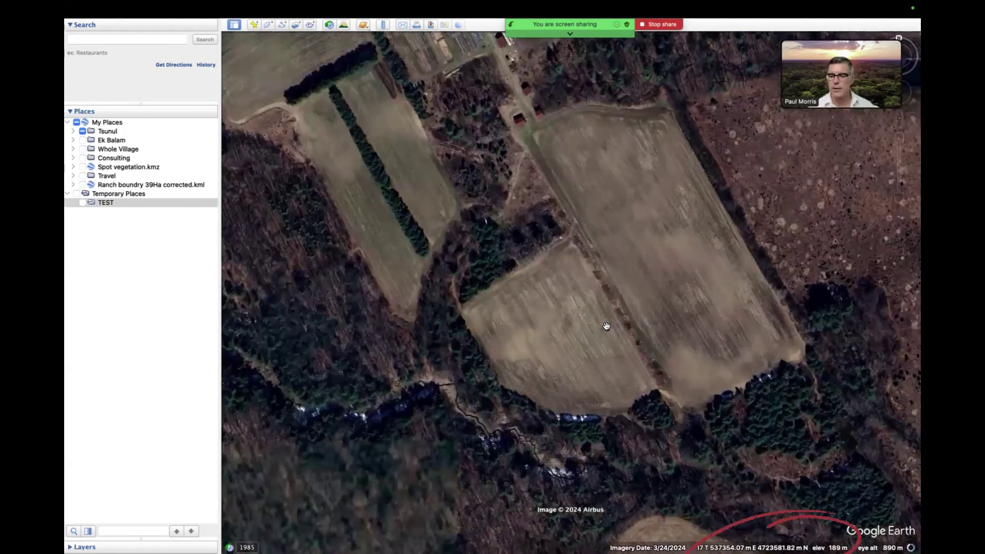
{"action": "scroll", "coordinate": [607, 326], "scroll_direction": "up", "scroll_amount": 3}
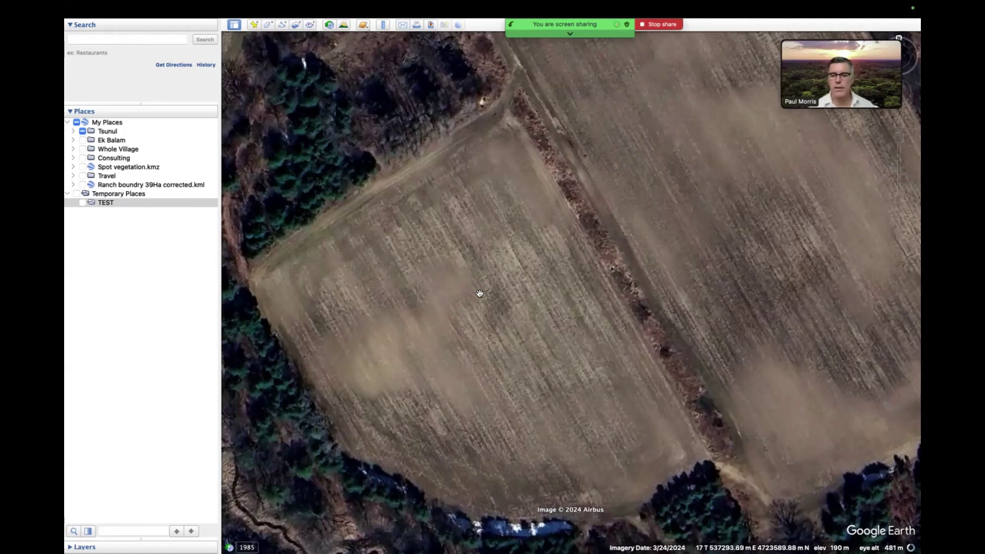
{"action": "left_click_drag", "start_coordinate": [682, 235], "coordinate": [709, 327]}
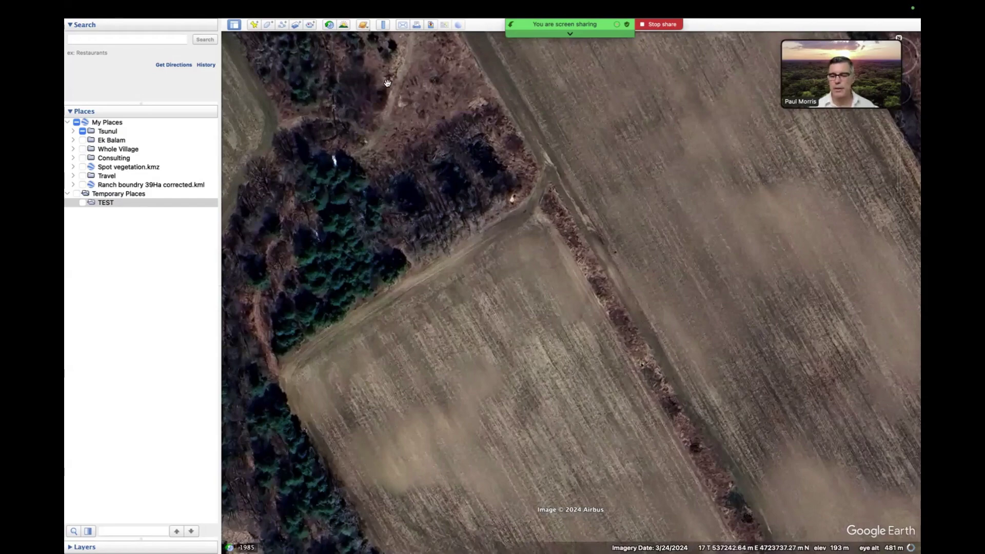
{"action": "left_click_drag", "start_coordinate": [444, 111], "coordinate": [569, 345]}
{"action": "left_click_drag", "start_coordinate": [640, 451], "coordinate": [594, 219]}
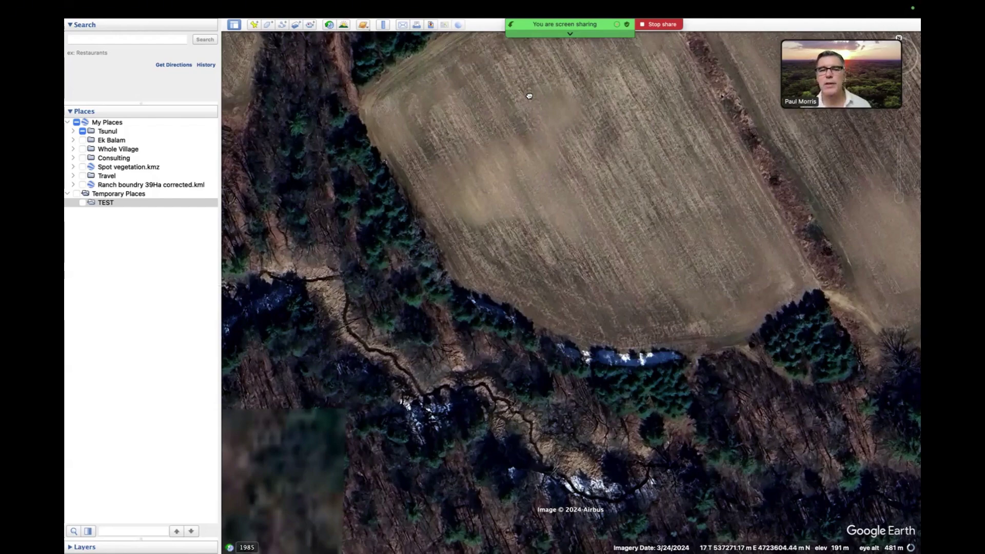
{"action": "left_click_drag", "start_coordinate": [529, 96], "coordinate": [562, 375]}
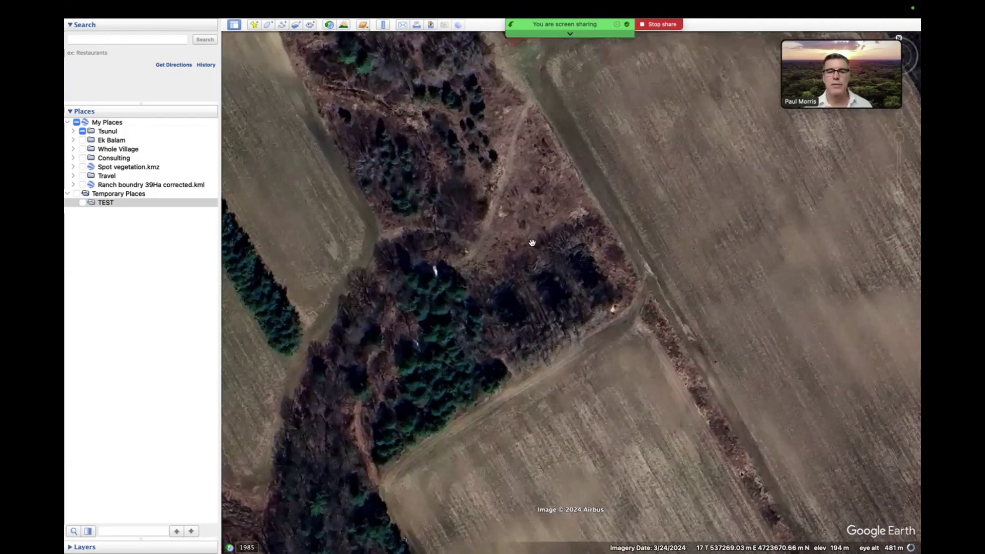
{"action": "scroll", "coordinate": [532, 243], "scroll_direction": "down", "scroll_amount": 3}
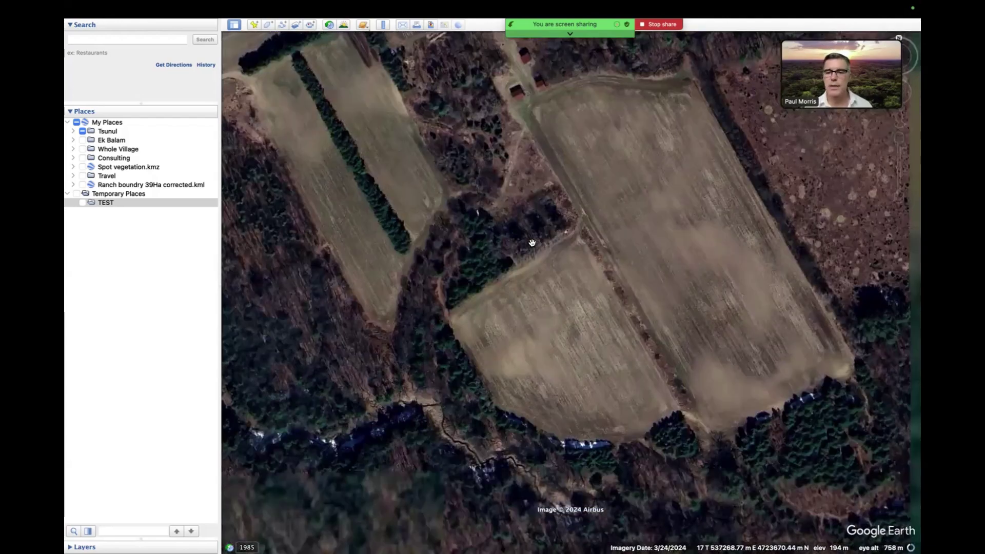
{"action": "scroll", "coordinate": [531, 243], "scroll_direction": "down", "scroll_amount": 3}
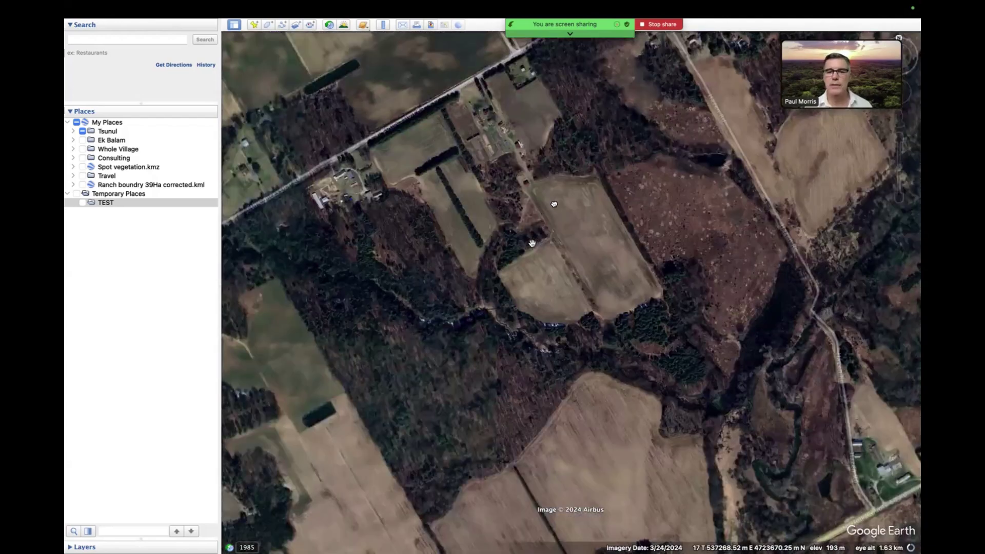
{"action": "left_click_drag", "start_coordinate": [554, 204], "coordinate": [596, 211]}
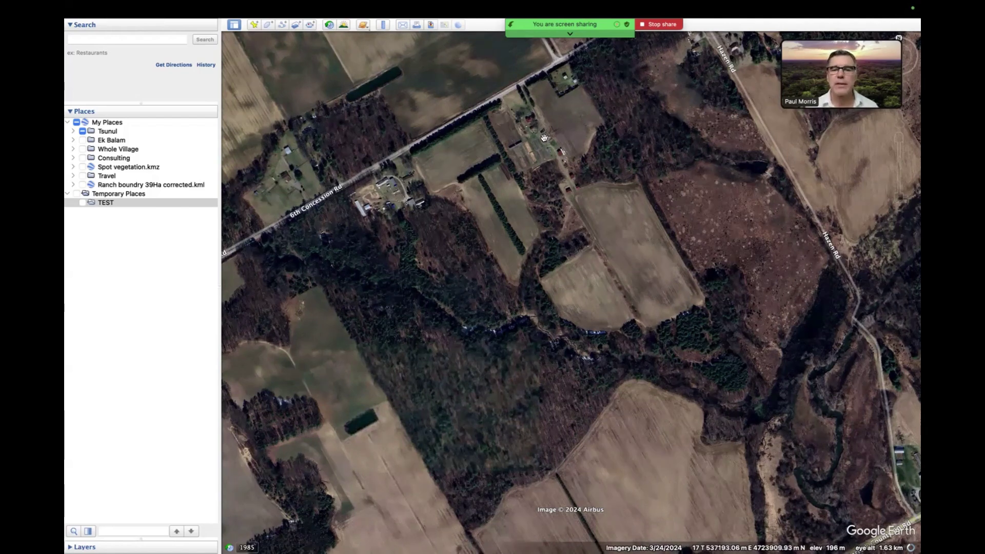
Step: Start a new placemark in the TEST folder, name it House and position it on the red-roofed farmhouse
{"action": "scroll", "coordinate": [529, 119], "scroll_direction": "up", "scroll_amount": 5}
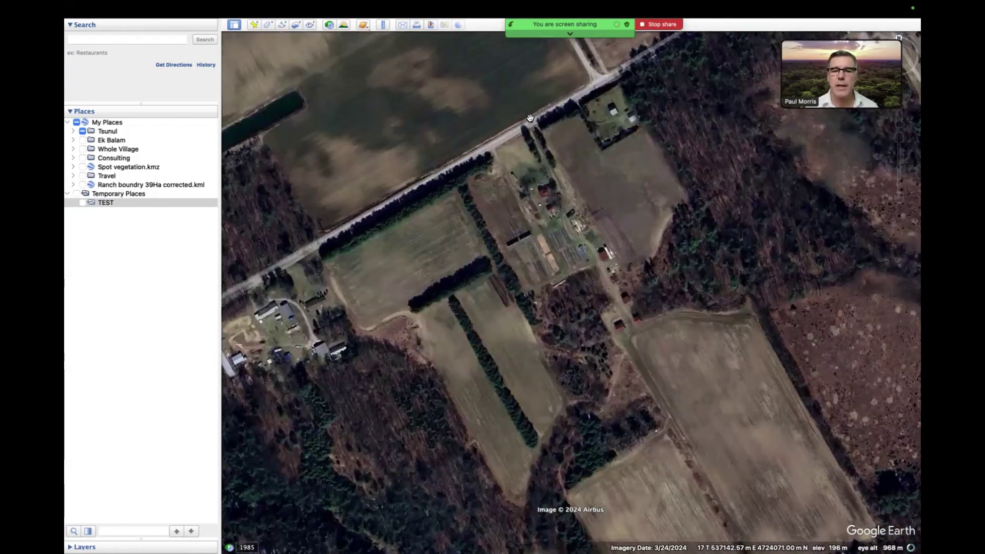
{"action": "scroll", "coordinate": [529, 119], "scroll_direction": "up", "scroll_amount": 3}
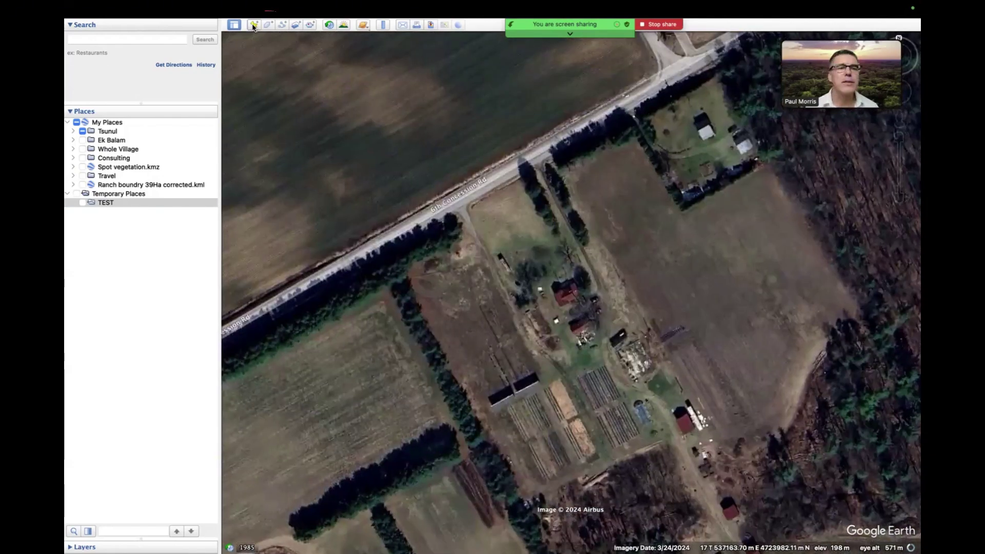
{"action": "left_click", "coordinate": [253, 27]}
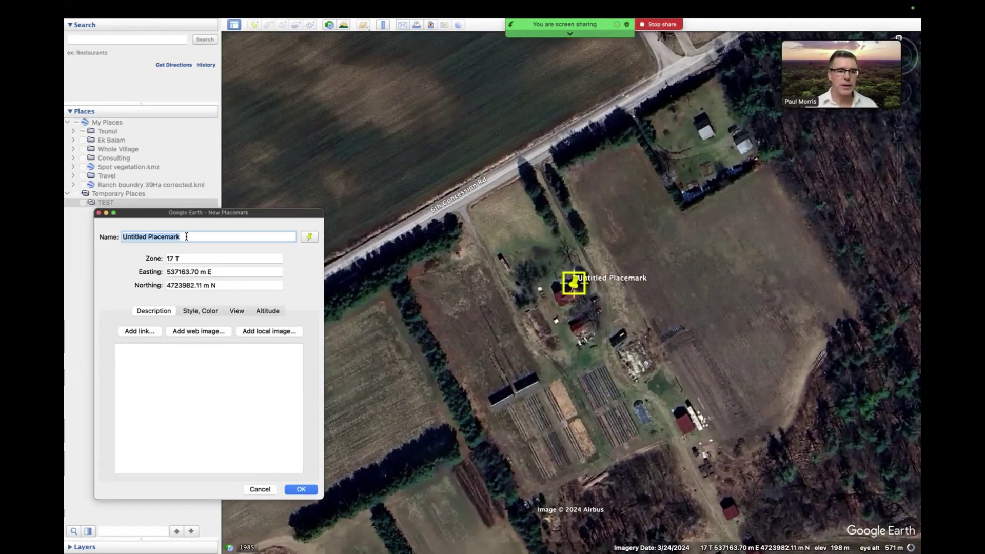
{"action": "type", "text": "How"}
{"action": "key", "text": "BackSpace"}
{"action": "type", "text": "use"}
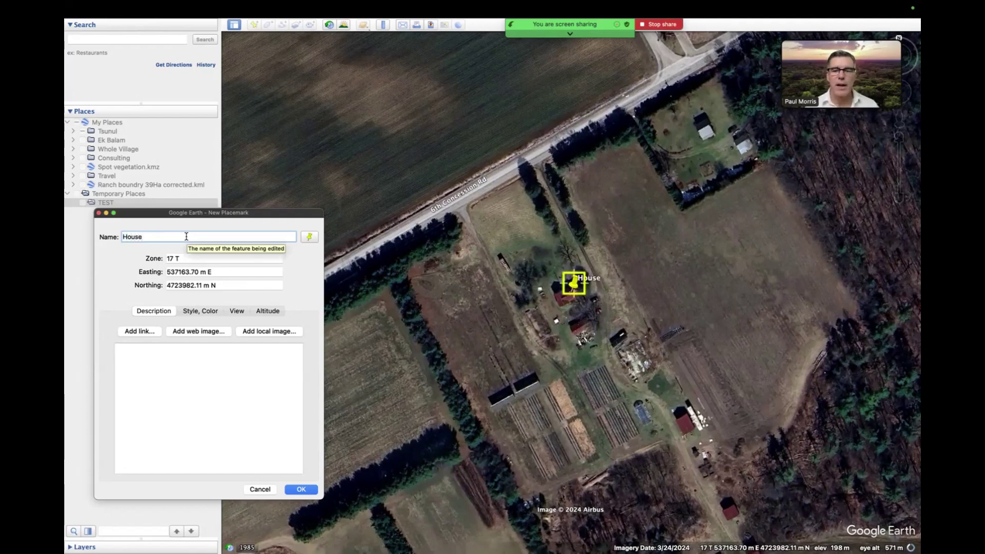
{"action": "left_click", "coordinate": [574, 283]}
{"action": "mouse_move", "coordinate": [574, 283]}
{"action": "left_mouse_down"}
{"action": "mouse_move", "coordinate": [661, 328]}
{"action": "mouse_move", "coordinate": [615, 173]}
{"action": "mouse_move", "coordinate": [535, 329]}
{"action": "mouse_move", "coordinate": [567, 299]}
{"action": "left_mouse_up"}
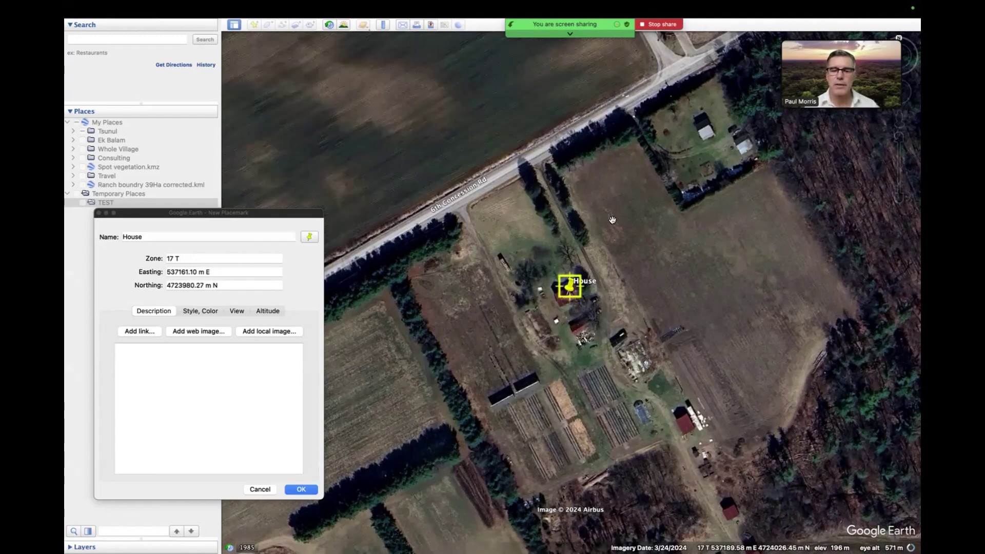
Step: Rename the placemark spot1, move it onto the small white structure southwest of the farmhouse and save it
{"action": "left_click", "coordinate": [147, 236]}
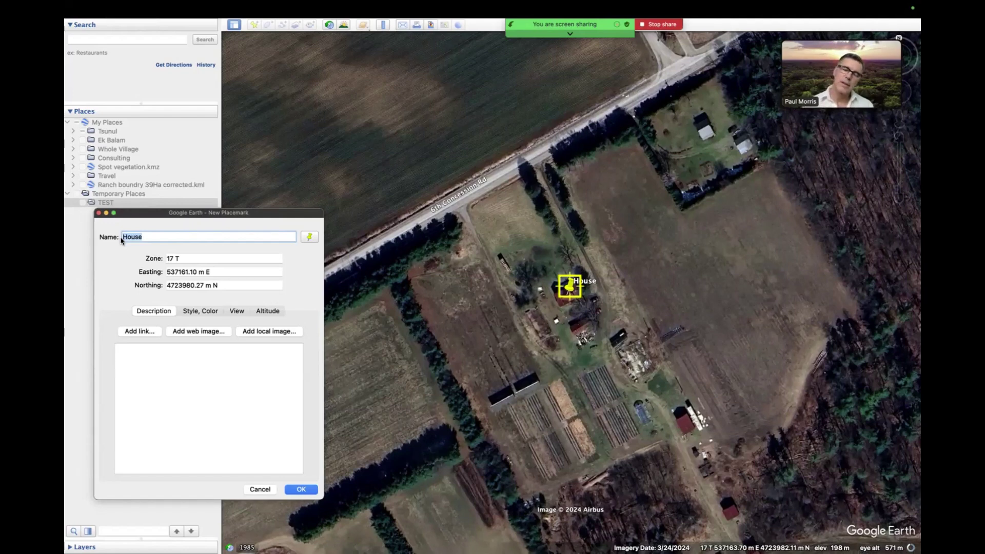
{"action": "type", "text": "spot1"}
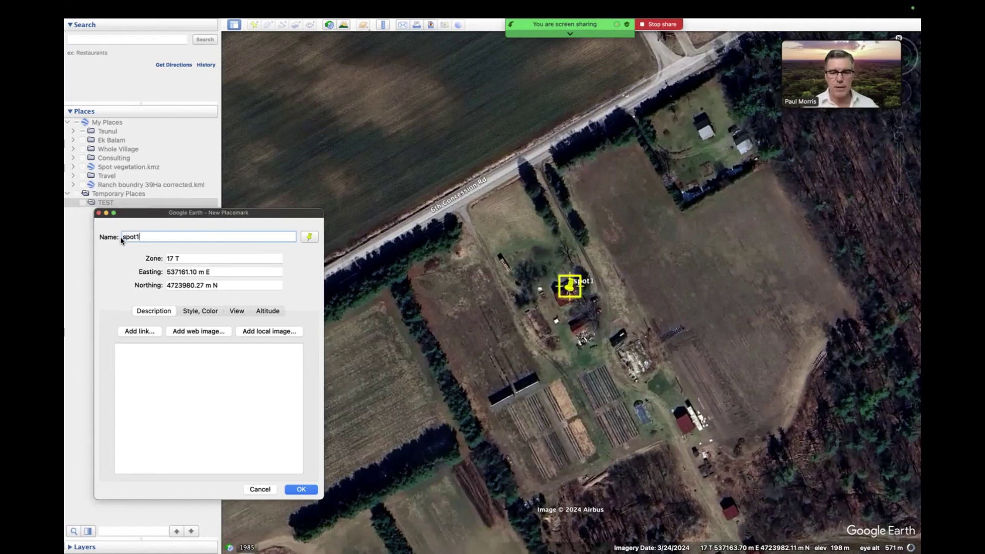
{"action": "left_click", "coordinate": [564, 318]}
{"action": "scroll", "coordinate": [557, 322], "scroll_direction": "up", "scroll_amount": 2}
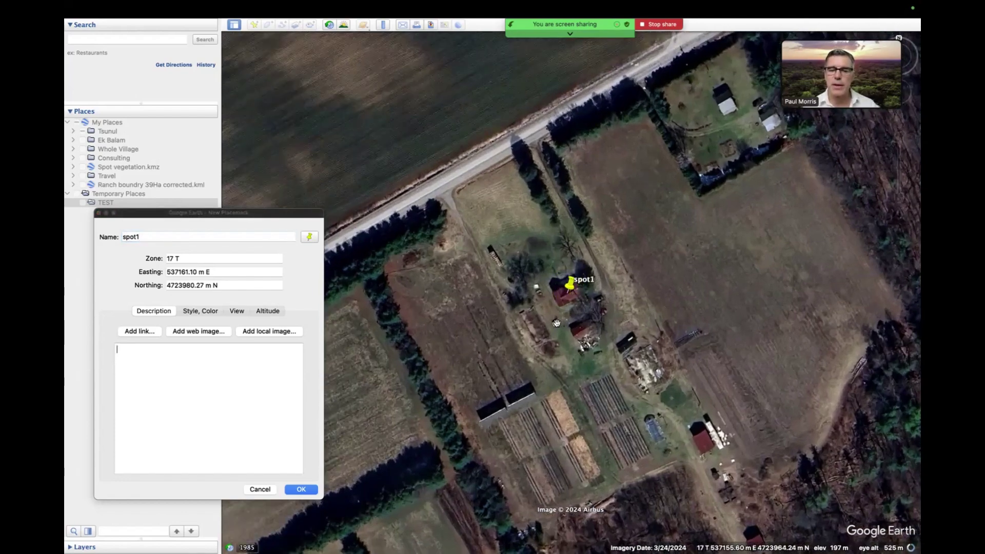
{"action": "scroll", "coordinate": [556, 322], "scroll_direction": "up", "scroll_amount": 2}
{"action": "scroll", "coordinate": [556, 323], "scroll_direction": "up", "scroll_amount": 4}
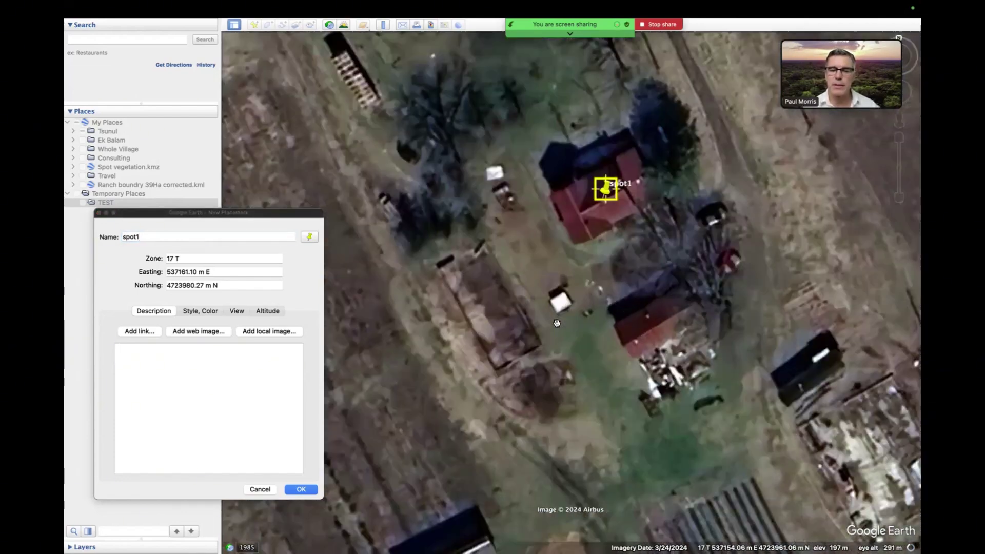
{"action": "scroll", "coordinate": [557, 323], "scroll_direction": "up", "scroll_amount": 2}
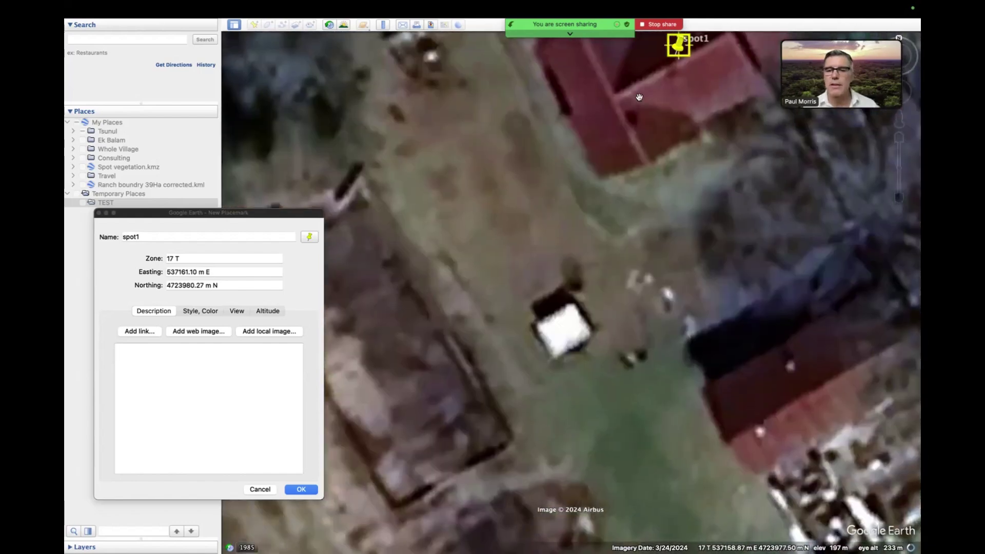
{"action": "left_click_drag", "start_coordinate": [677, 54], "coordinate": [563, 337]}
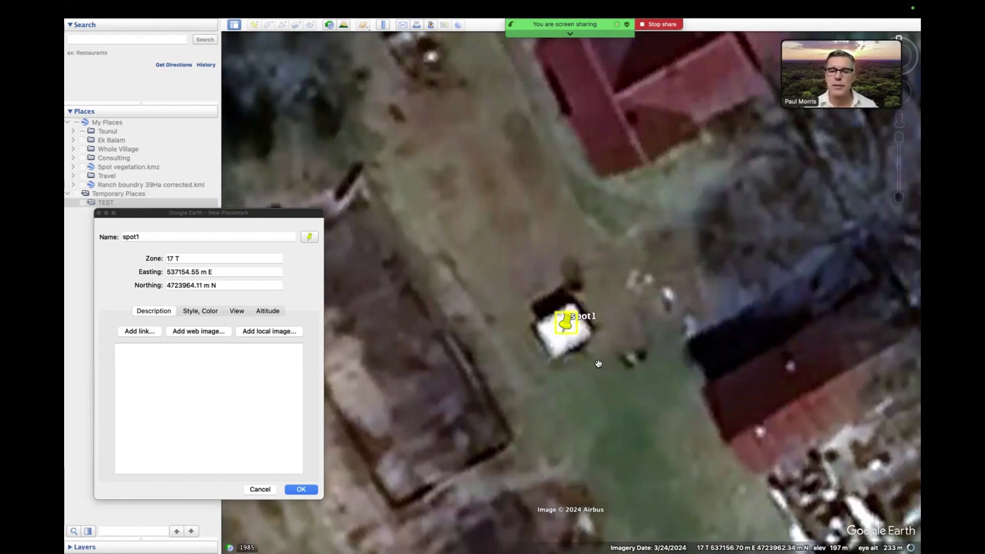
{"action": "left_click", "coordinate": [298, 490]}
{"action": "mouse_move", "coordinate": [596, 345]}
{"action": "left_mouse_down"}
{"action": "mouse_move", "coordinate": [596, 309]}
{"action": "mouse_move", "coordinate": [557, 288]}
{"action": "mouse_move", "coordinate": [583, 337]}
{"action": "left_mouse_up"}
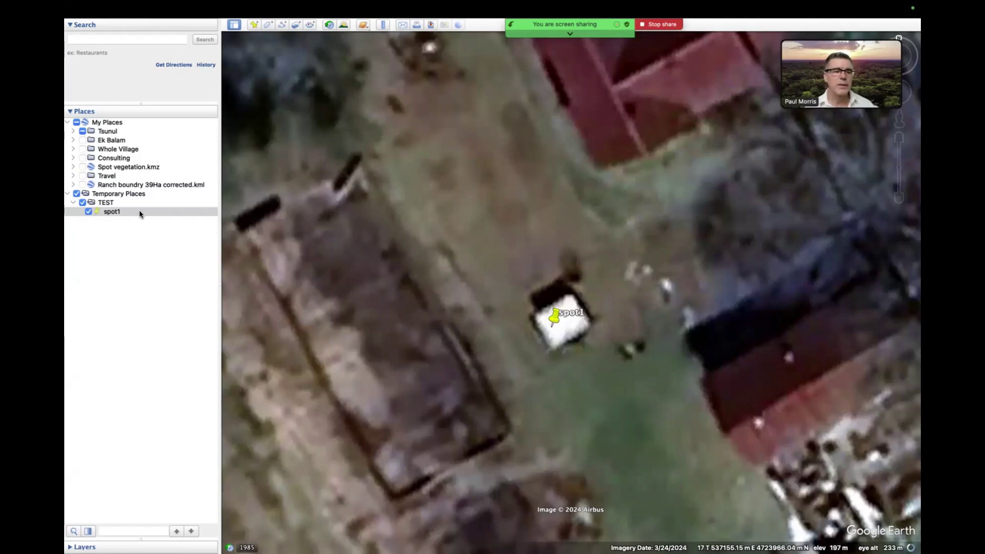
Step: Start a new placemark, position it on the red-roofed farmhouse and name it House
{"action": "left_click", "coordinate": [254, 26]}
{"action": "left_click_drag", "start_coordinate": [571, 288], "coordinate": [644, 75]}
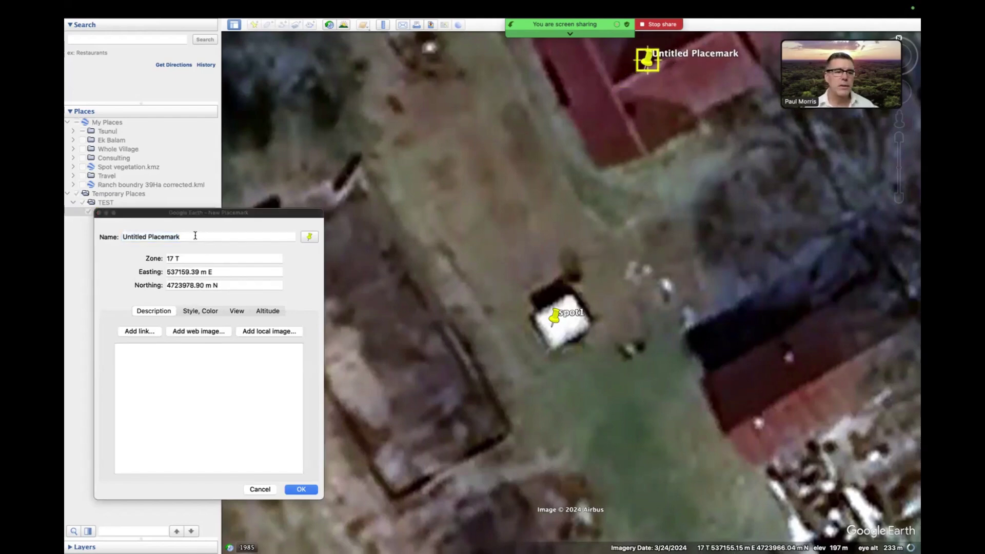
{"action": "left_click", "coordinate": [116, 233]}
{"action": "type", "text": "Ho"}
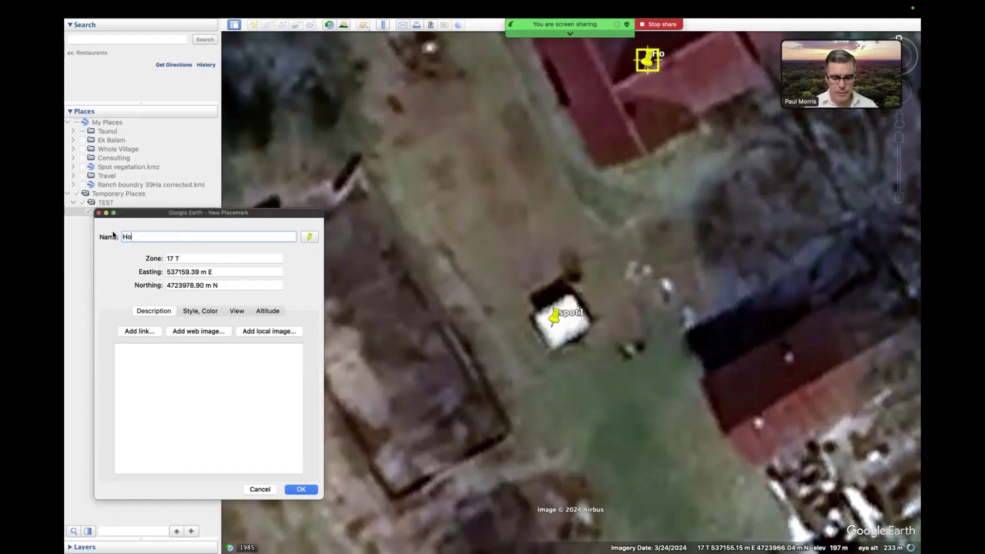
{"action": "type", "text": "use"}
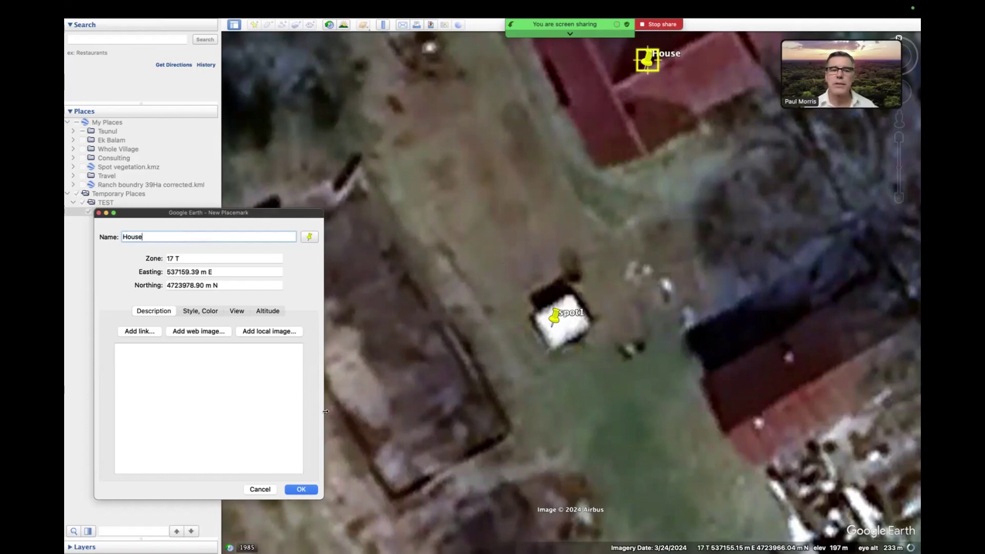
Step: Give the farmhouse placemark the red H marker icon, clear its name and save it
{"action": "left_click", "coordinate": [309, 237]}
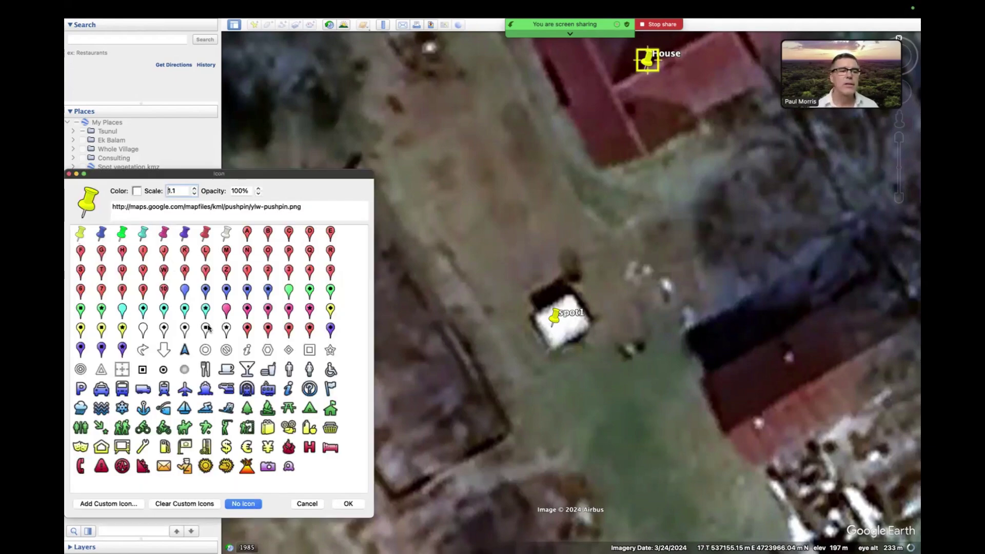
{"action": "left_click", "coordinate": [122, 252]}
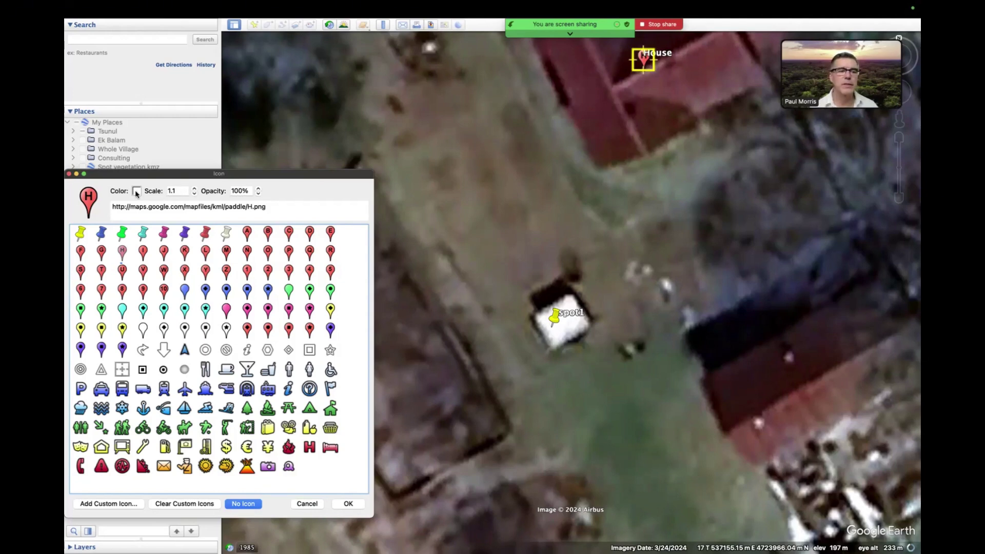
{"action": "left_click", "coordinate": [347, 504]}
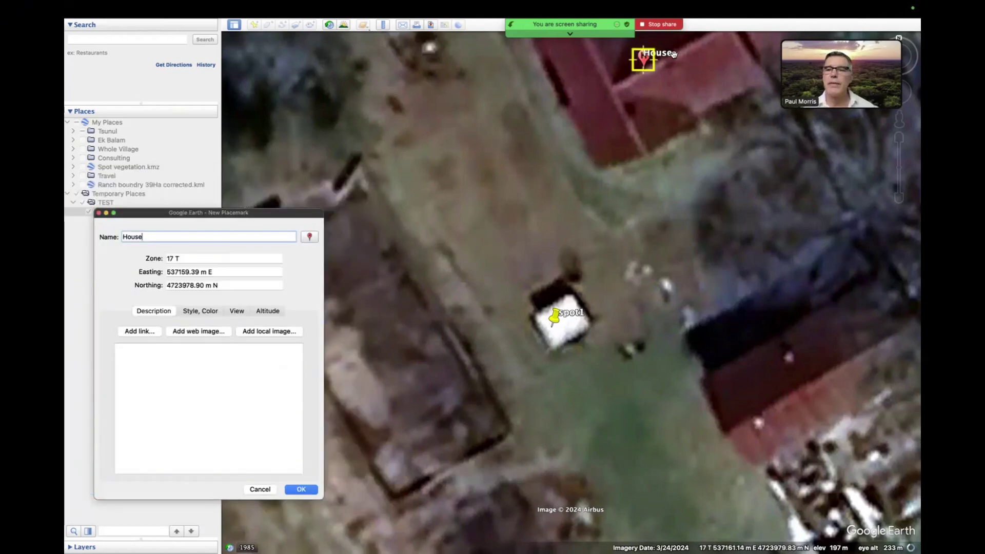
{"action": "left_click_drag", "start_coordinate": [153, 236], "coordinate": [122, 237]}
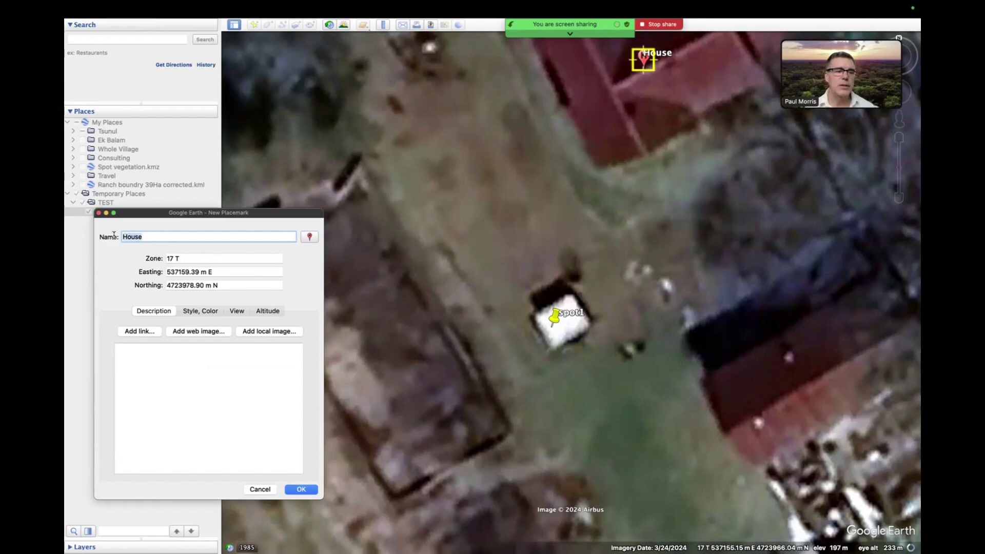
{"action": "key", "text": "BackSpace"}
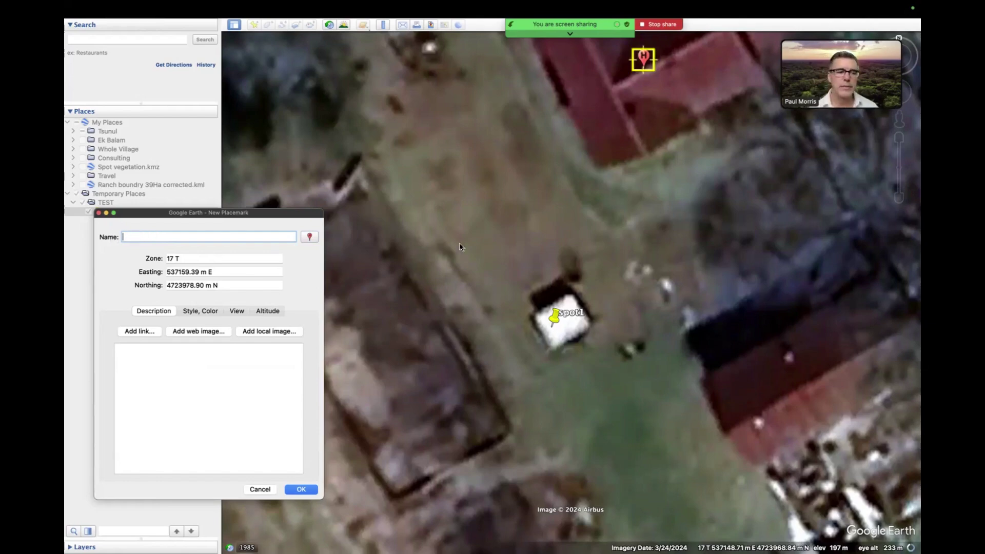
{"action": "left_click", "coordinate": [302, 489]}
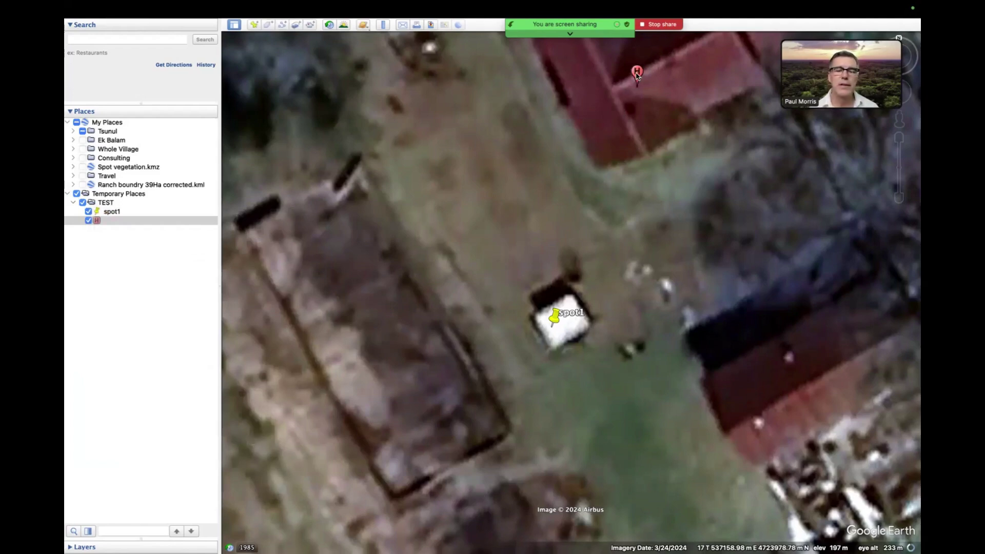
Step: Select the spot1 and farmhouse placemarks in turn on the map to identify their entries in the TEST folder
{"action": "left_click", "coordinate": [555, 318]}
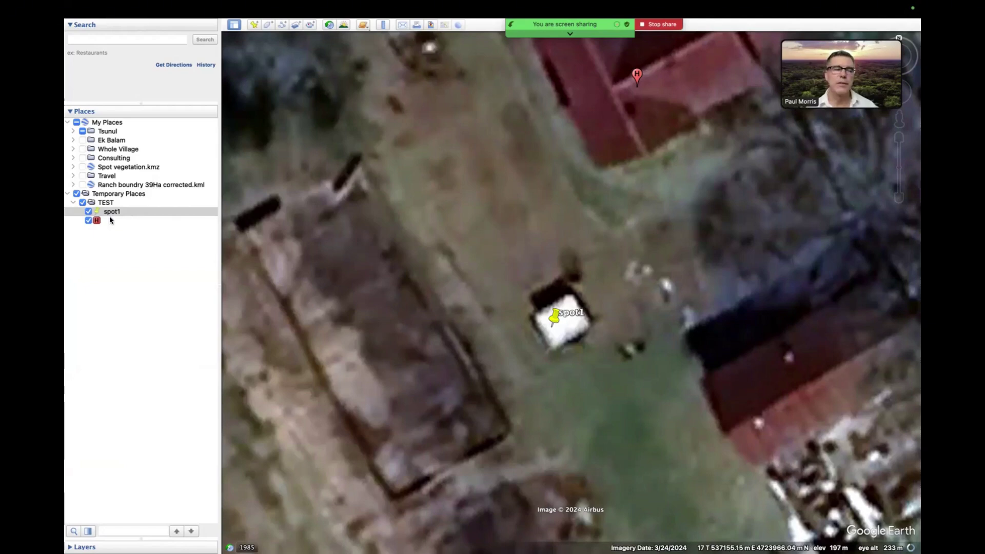
{"action": "left_click", "coordinate": [636, 73]}
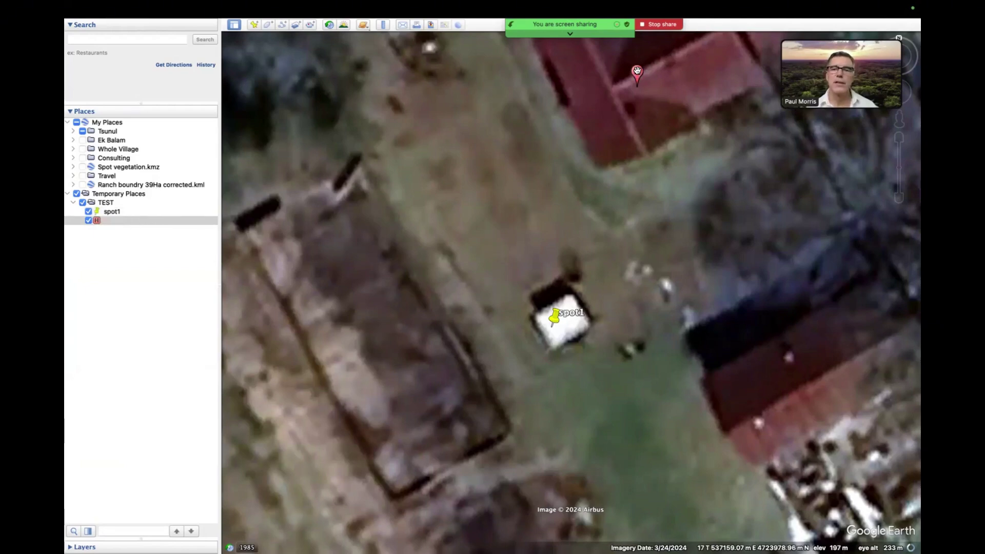
{"action": "left_click", "coordinate": [564, 311]}
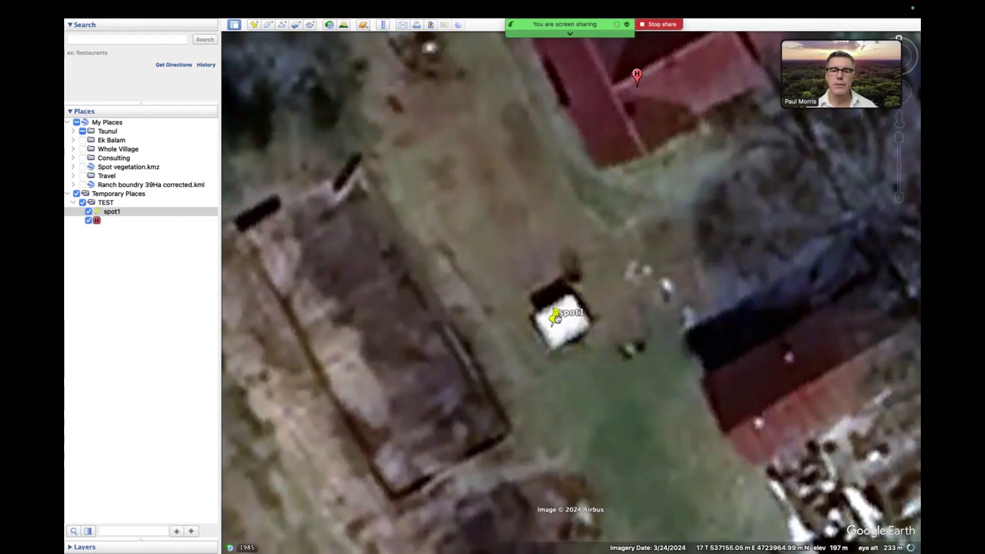
Step: Review spot1's coordinates and its style, view and altitude settings, then close its properties
{"action": "right_click", "coordinate": [130, 212]}
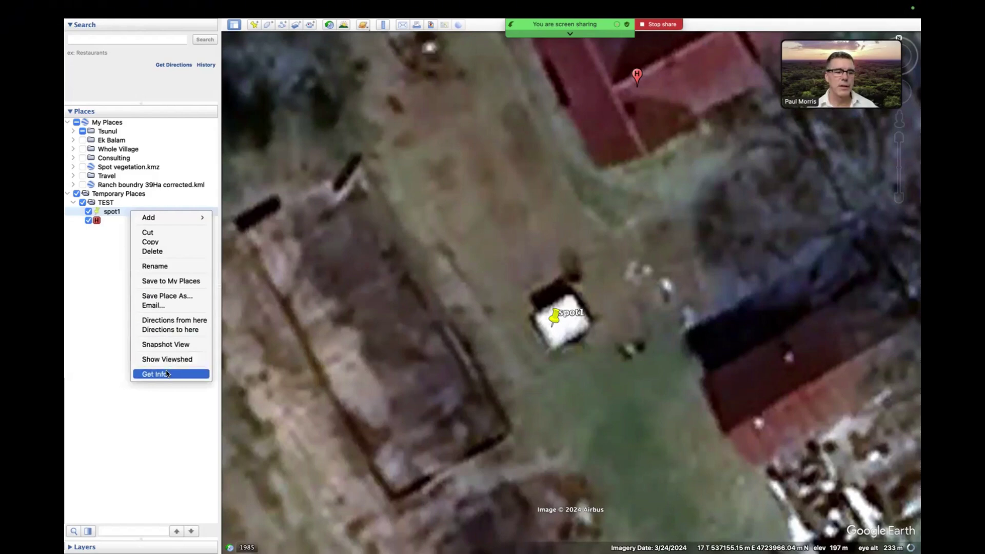
{"action": "left_click", "coordinate": [150, 376]}
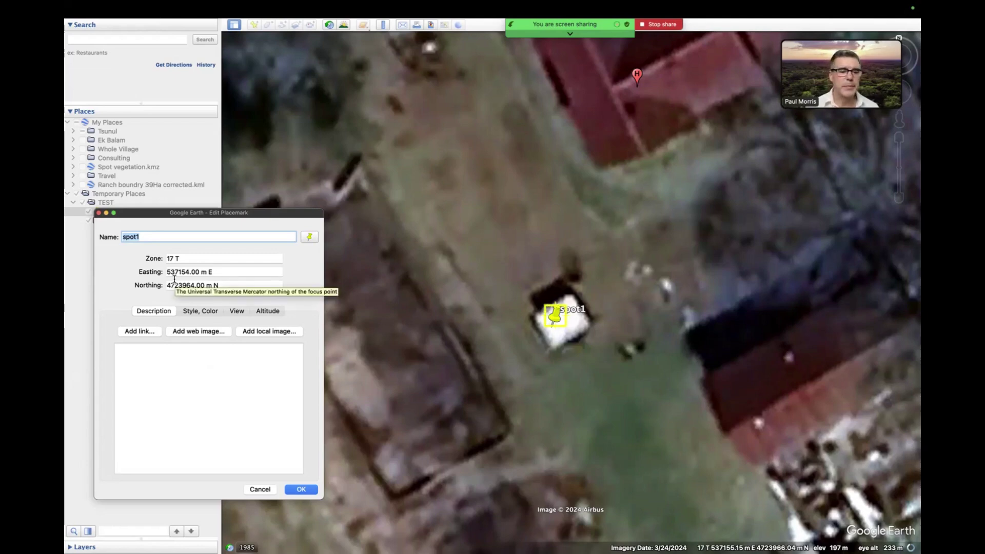
{"action": "left_click", "coordinate": [198, 312]}
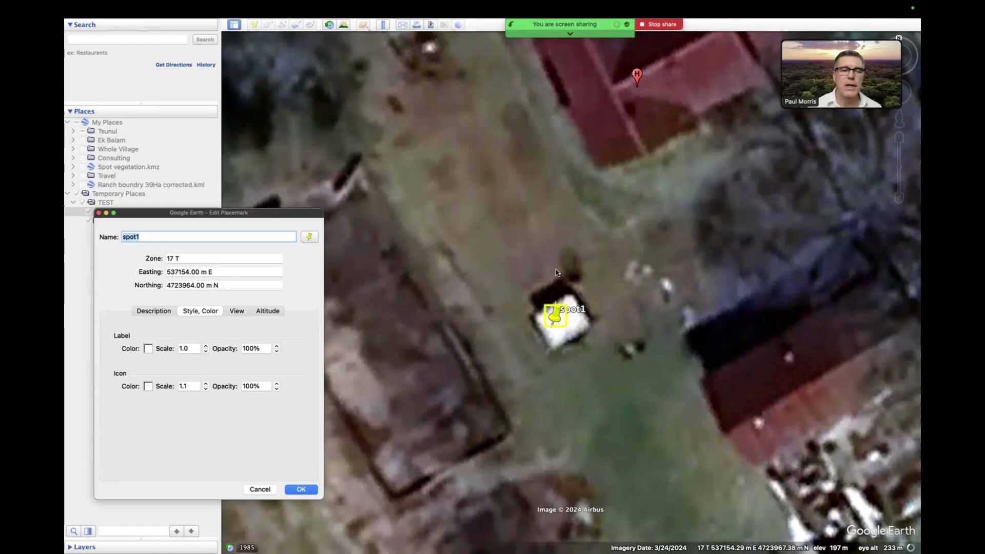
{"action": "left_click", "coordinate": [231, 312]}
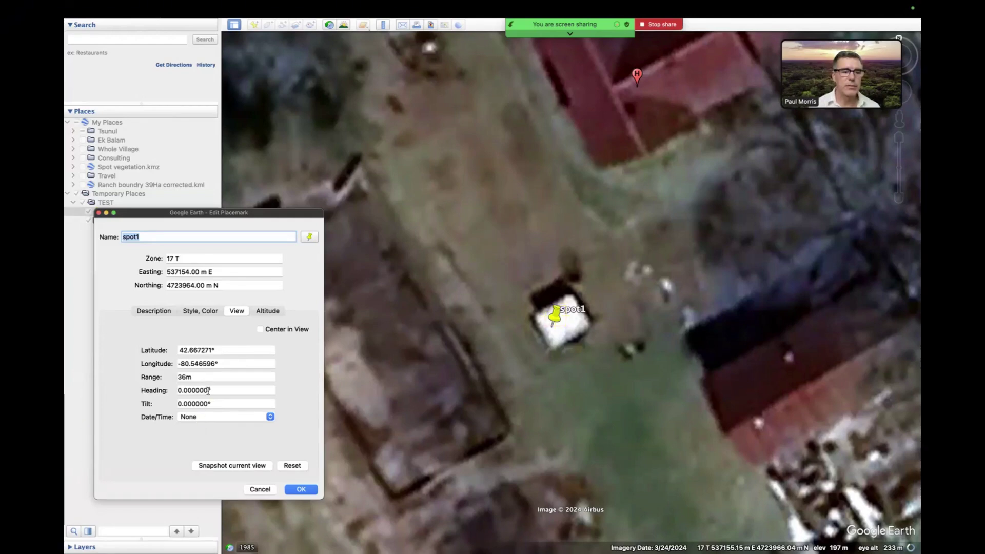
{"action": "left_click", "coordinate": [267, 313]}
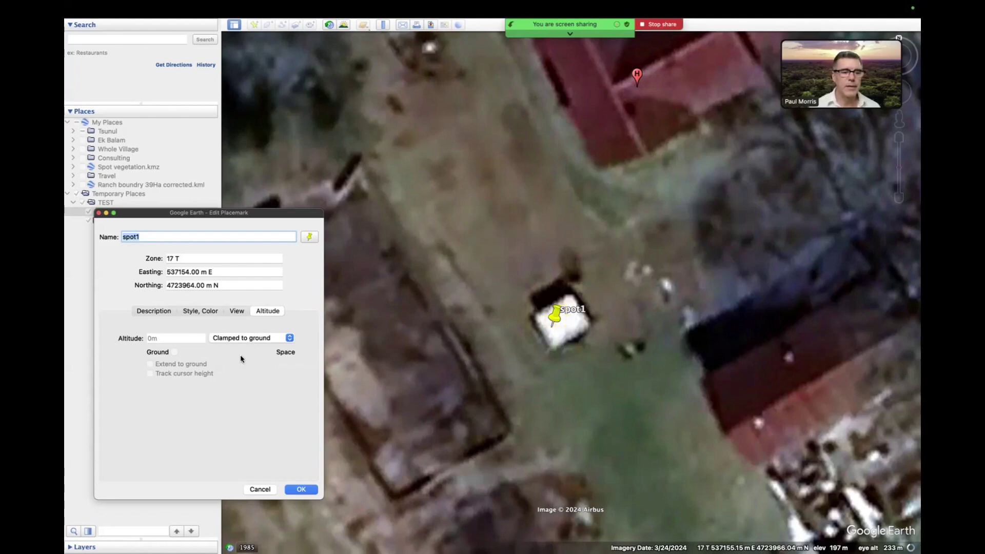
{"action": "left_click", "coordinate": [300, 489]}
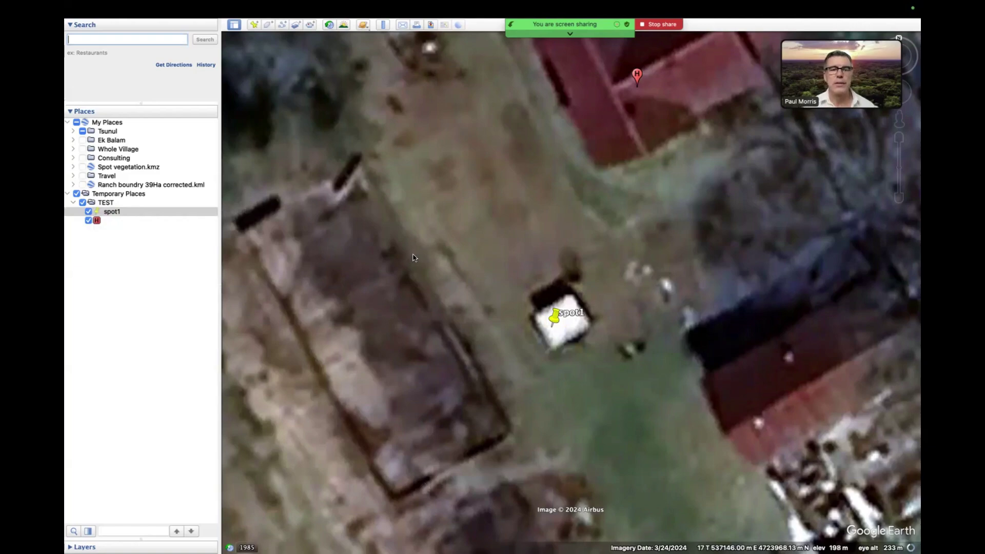
Step: Create a new polygon in the TEST folder, name it Property boundry and save it without drawing any corners
{"action": "scroll", "coordinate": [532, 234], "scroll_direction": "up", "scroll_amount": 1}
{"action": "scroll", "coordinate": [532, 234], "scroll_direction": "down", "scroll_amount": 3}
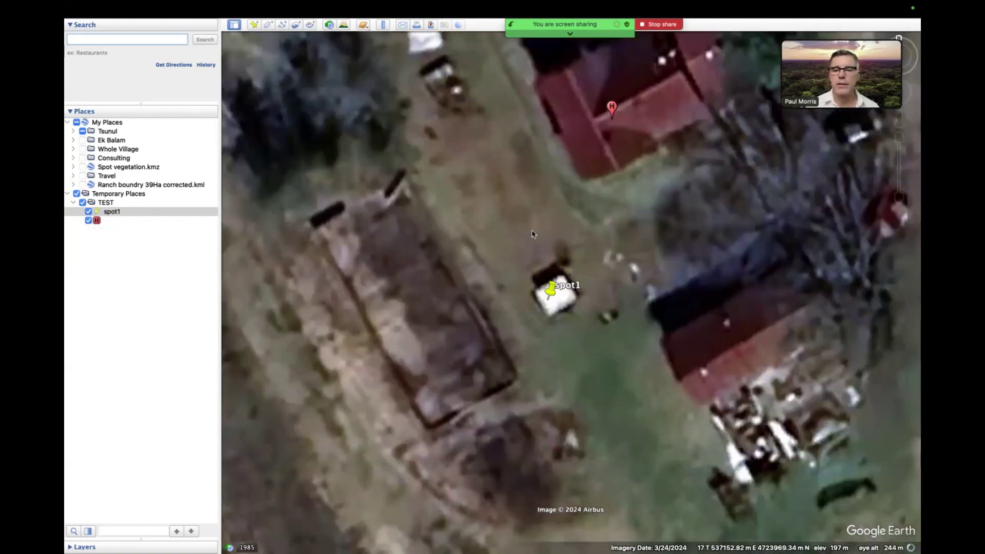
{"action": "scroll", "coordinate": [531, 234], "scroll_direction": "down", "scroll_amount": 2}
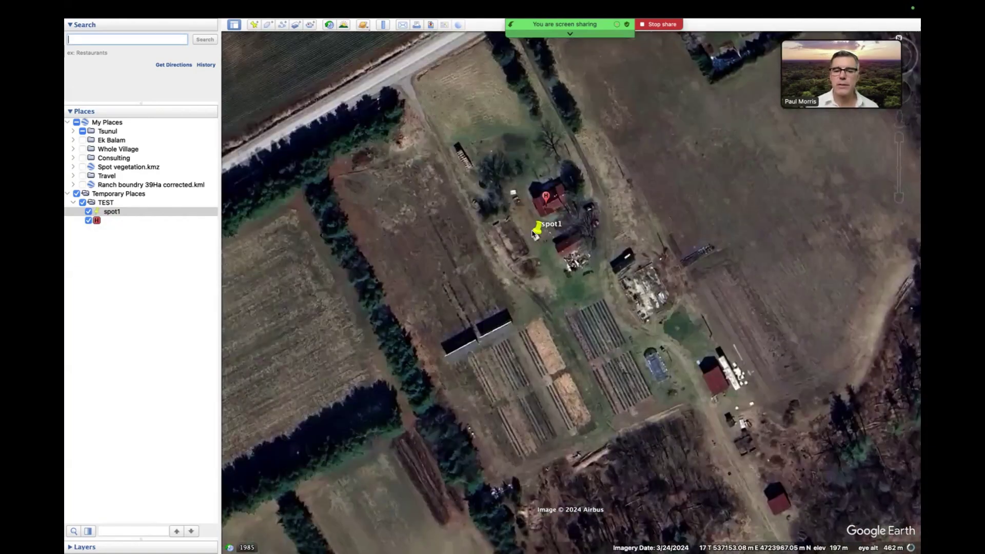
{"action": "scroll", "coordinate": [534, 234], "scroll_direction": "down", "scroll_amount": 2}
{"action": "left_click_drag", "start_coordinate": [509, 406], "coordinate": [548, 259]}
{"action": "scroll", "coordinate": [572, 224], "scroll_direction": "down", "scroll_amount": 2}
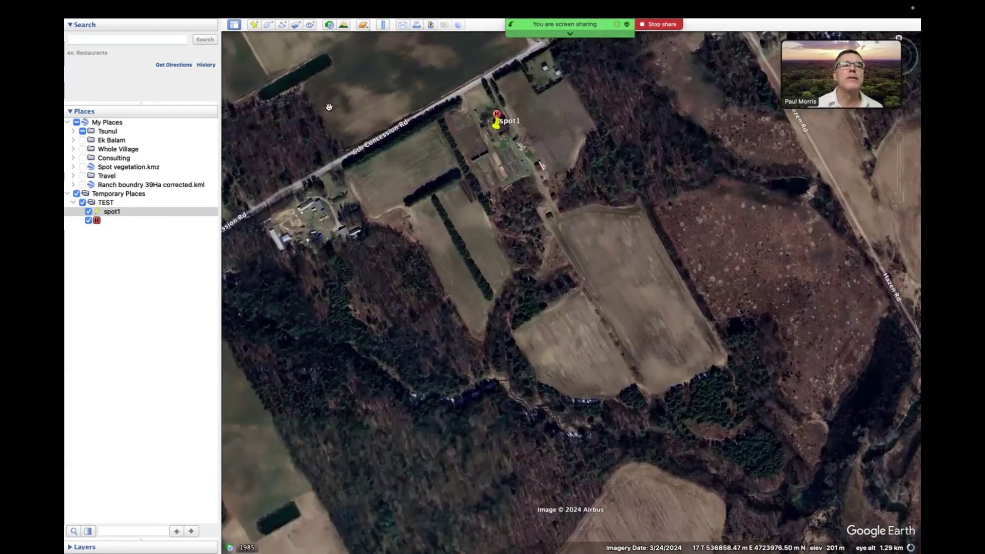
{"action": "left_click", "coordinate": [267, 25]}
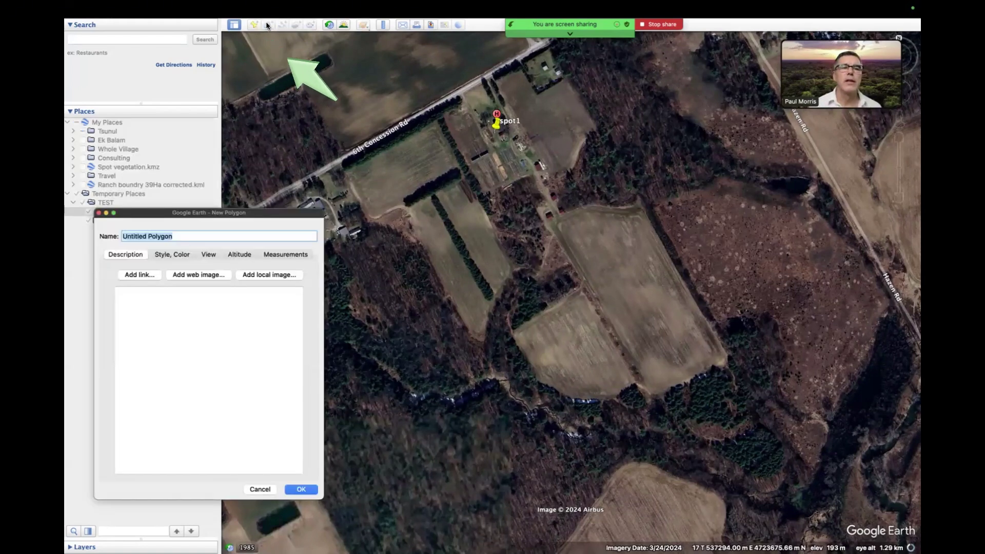
{"action": "left_click", "coordinate": [218, 239]}
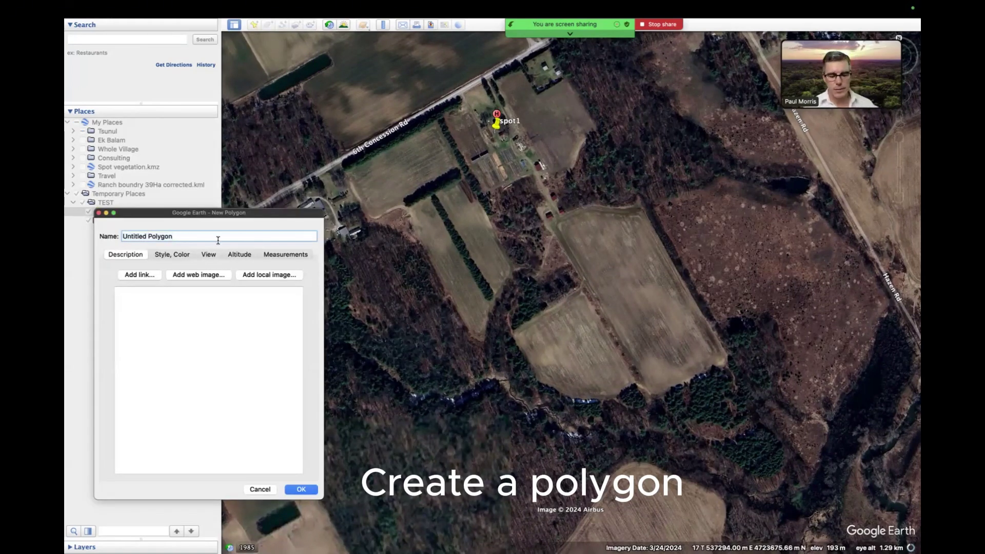
{"action": "triple_click", "coordinate": [121, 238]}
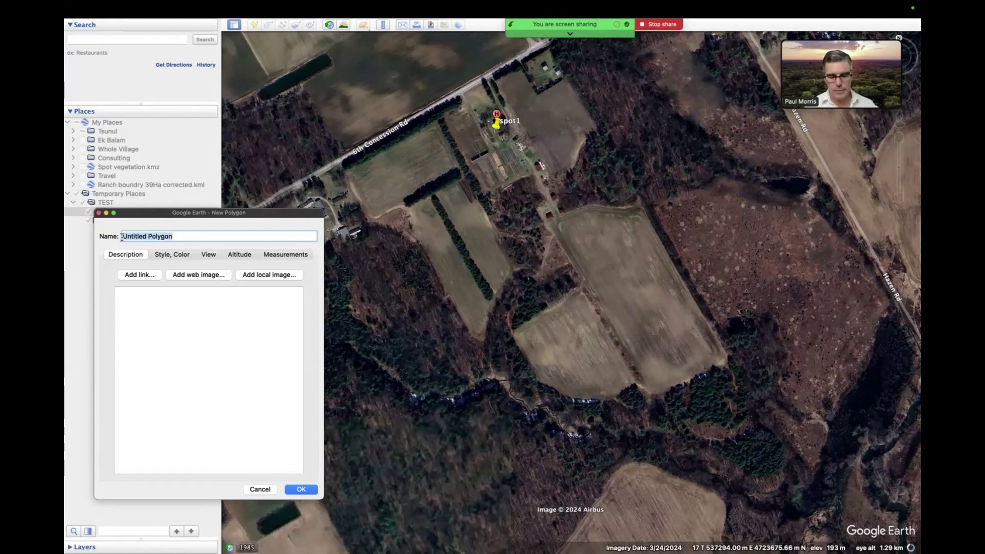
{"action": "type", "text": "Property"}
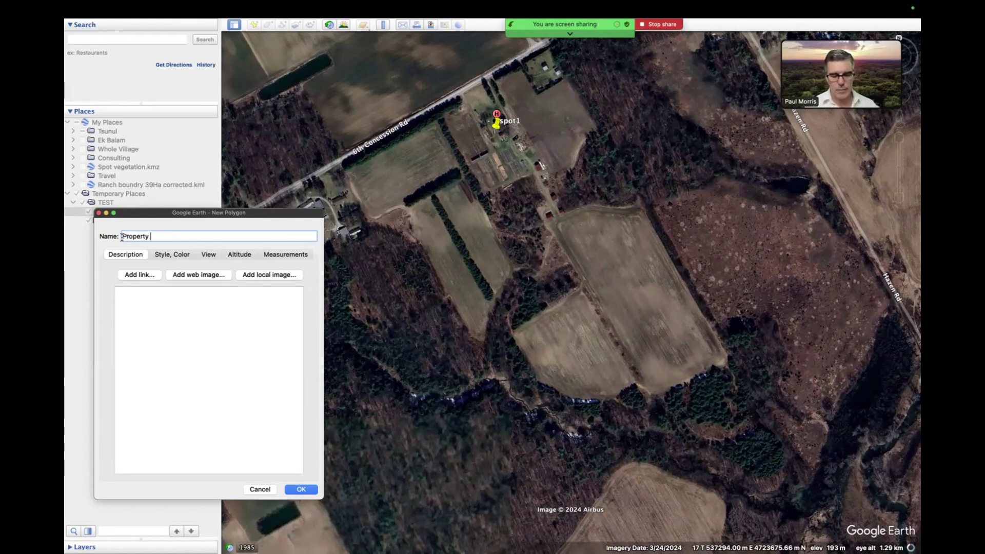
{"action": "type", "text": " boundry"}
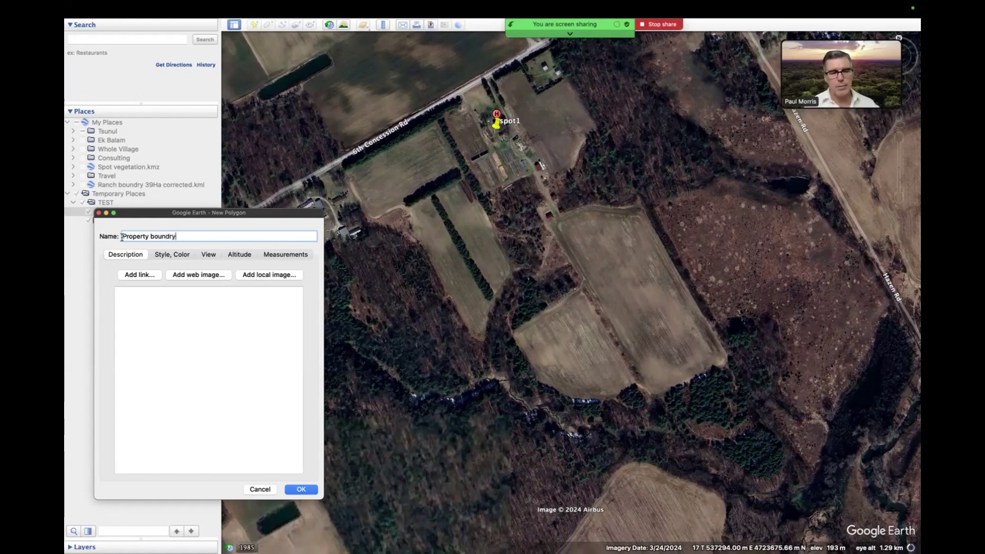
{"action": "left_click", "coordinate": [302, 489]}
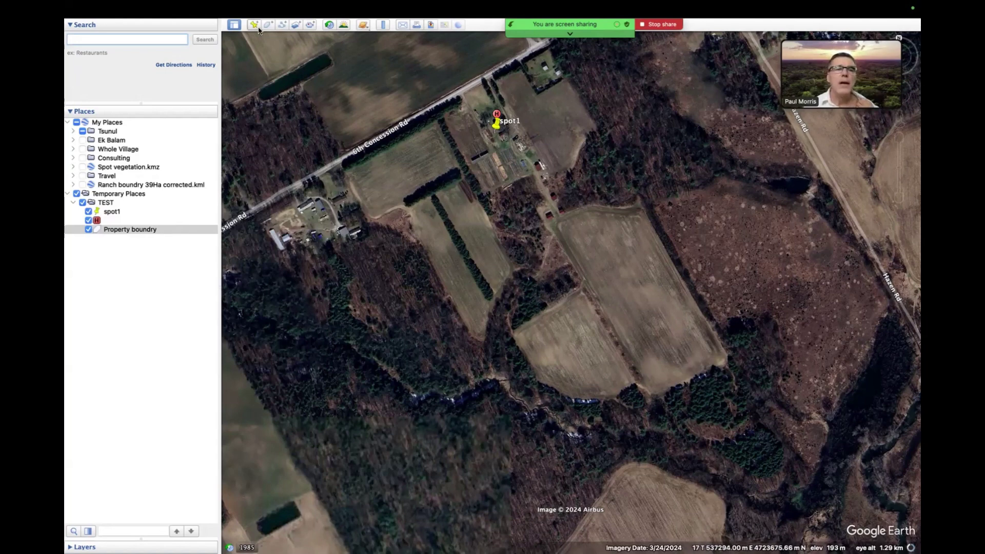
Step: Reopen the Property boundry polygon for editing and draw a small triangle in the field northeast of the farmhouse, starting at the road
{"action": "left_click", "coordinate": [136, 230]}
{"action": "right_click", "coordinate": [135, 233]}
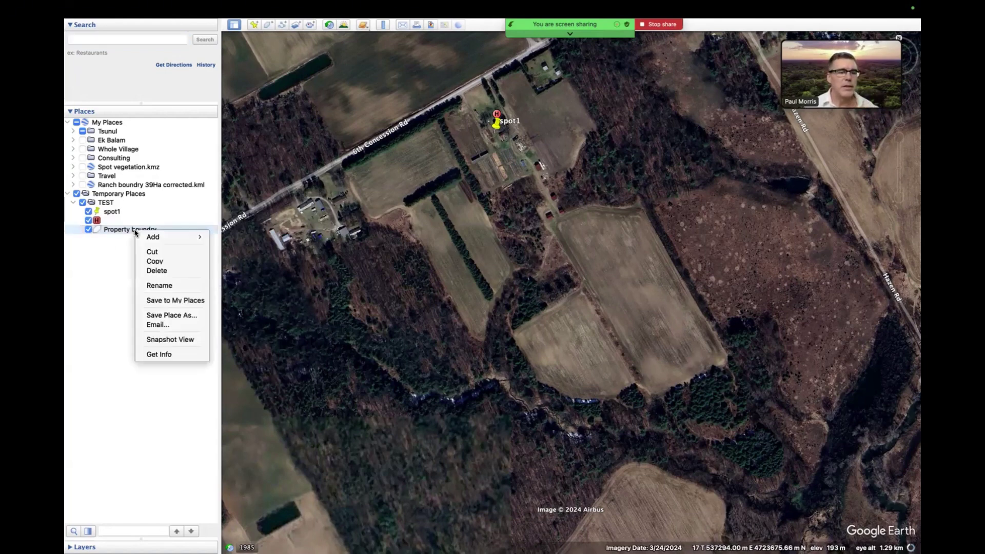
{"action": "left_click", "coordinate": [165, 354]}
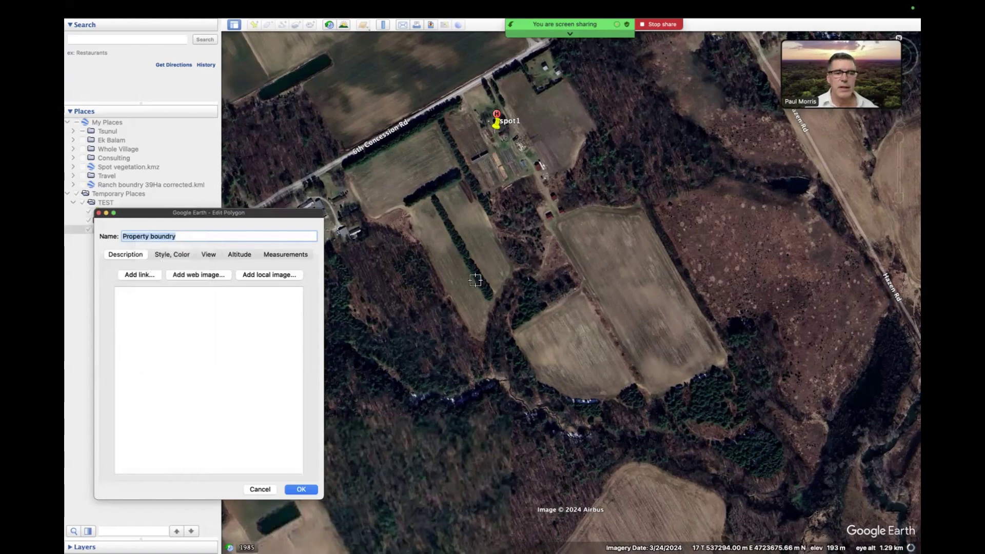
{"action": "left_click_drag", "start_coordinate": [295, 218], "coordinate": [273, 218]}
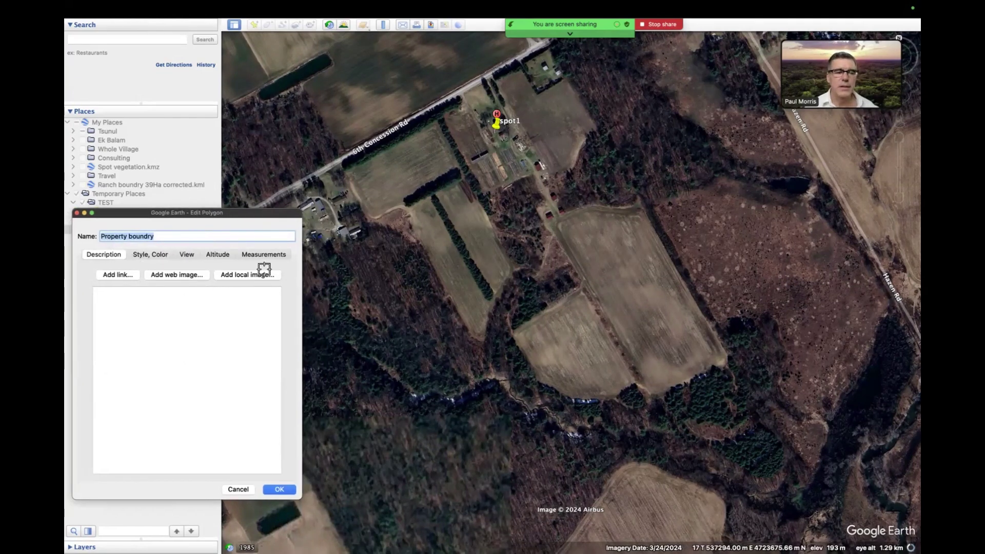
{"action": "left_click", "coordinate": [519, 62]}
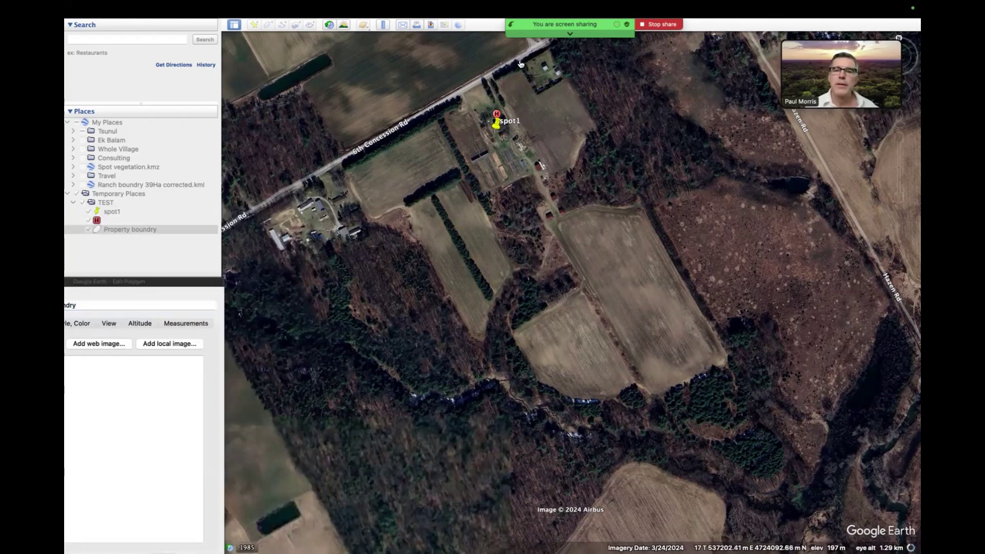
{"action": "left_click", "coordinate": [537, 94]}
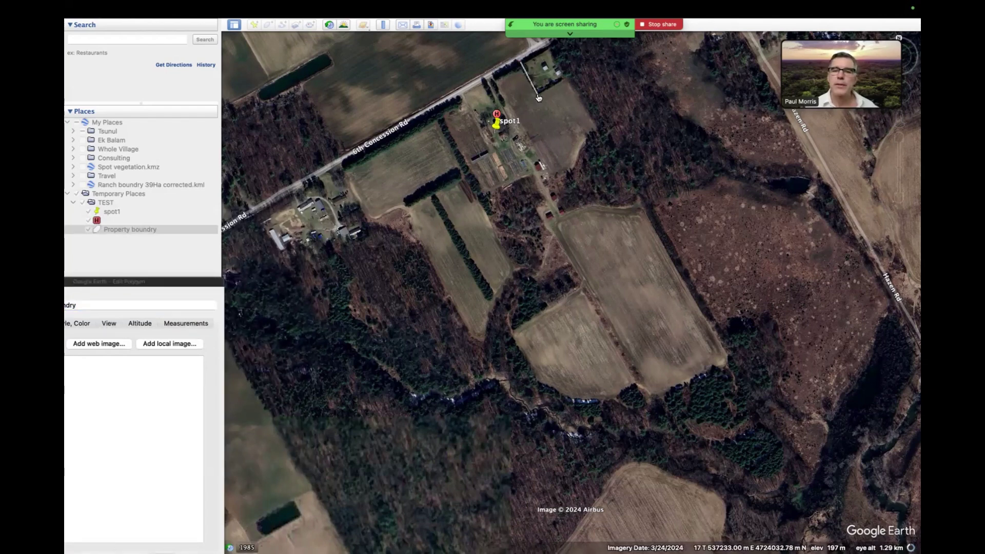
{"action": "left_click", "coordinate": [566, 78]}
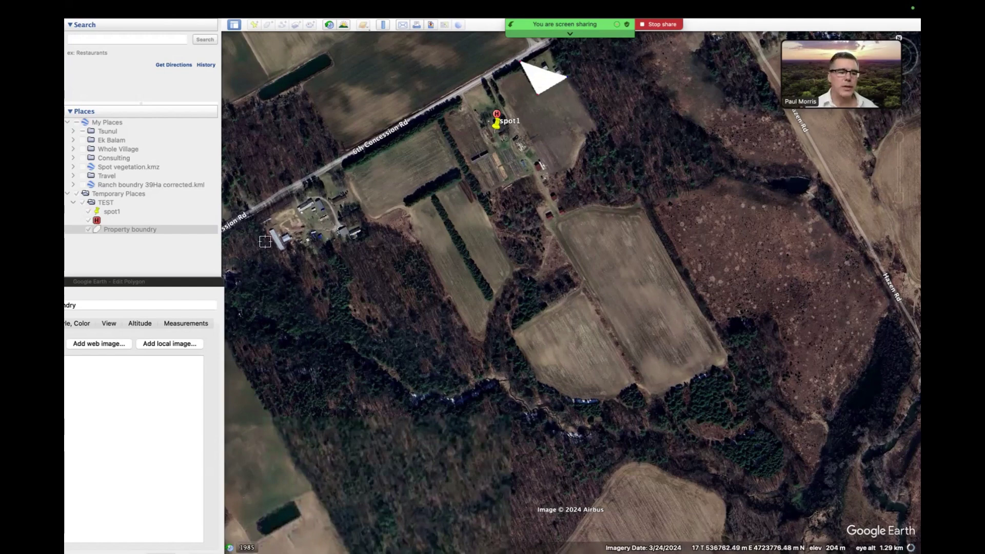
Step: Style the Property boundry polygon's area as Outlined and set its area color to bright green
{"action": "left_click_drag", "start_coordinate": [184, 284], "coordinate": [307, 209]}
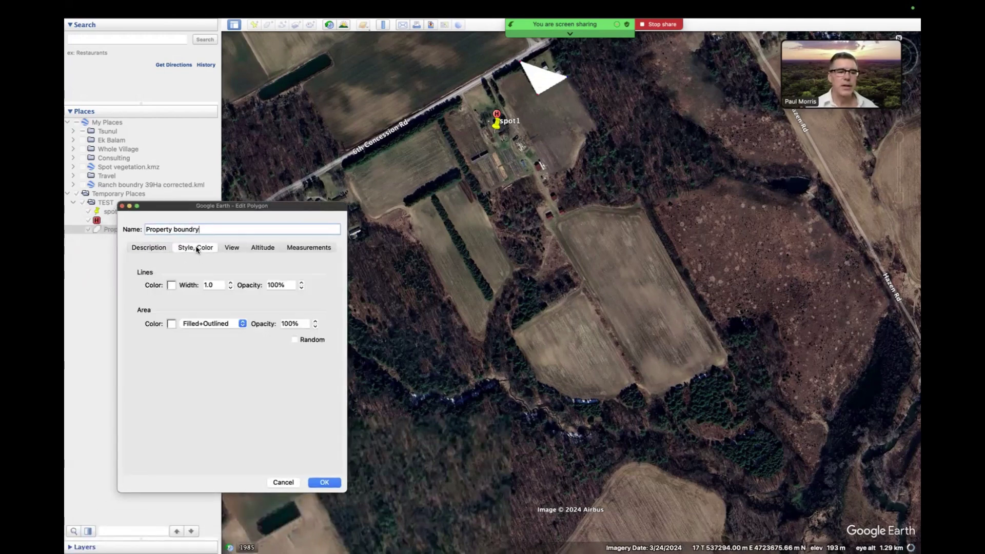
{"action": "left_click", "coordinate": [198, 327]}
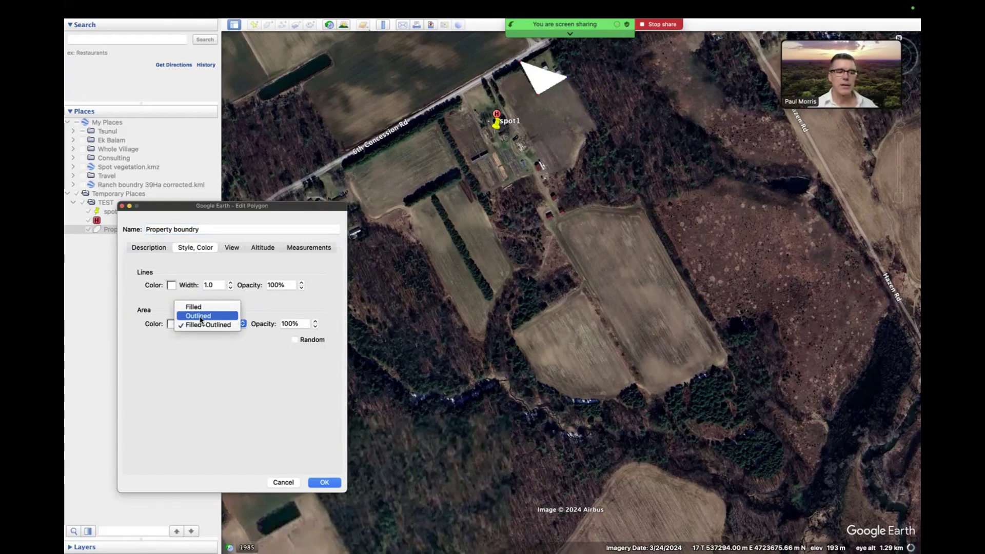
{"action": "left_click", "coordinate": [200, 316]}
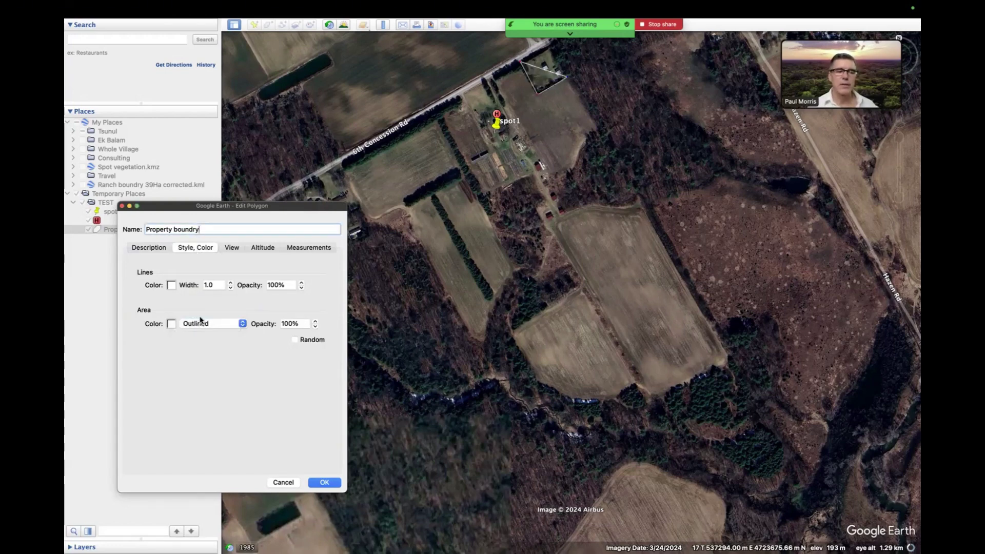
{"action": "left_click", "coordinate": [171, 324]}
{"action": "left_click", "coordinate": [105, 416]}
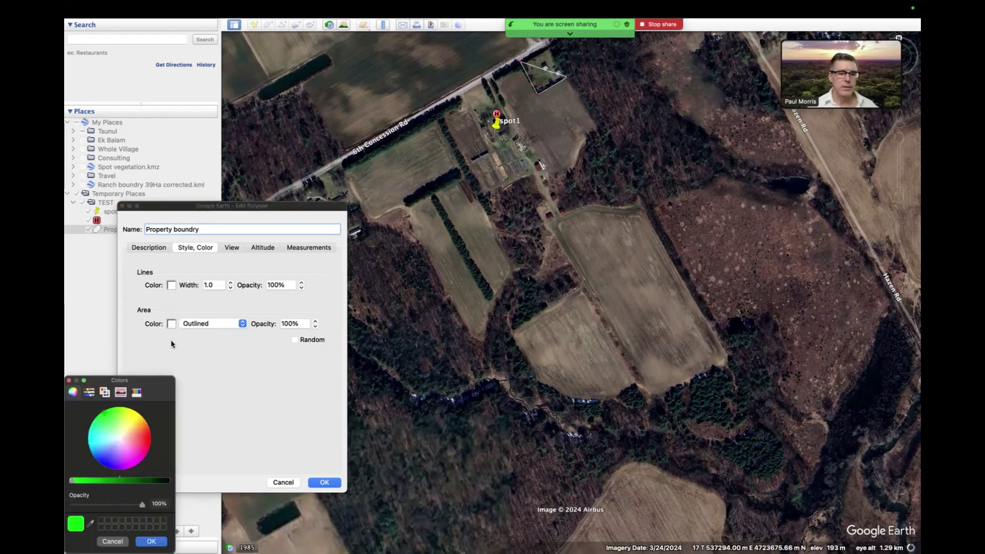
{"action": "left_click", "coordinate": [152, 541]}
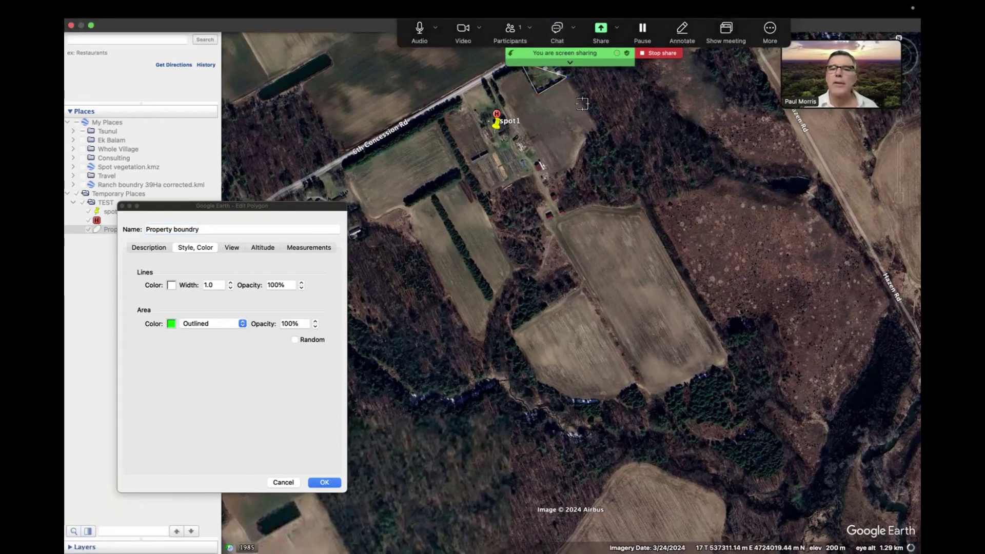
Step: Add a boundary corner at the eastern tip of the field and set the polygon's line color to bright green
{"action": "left_click", "coordinate": [595, 128]}
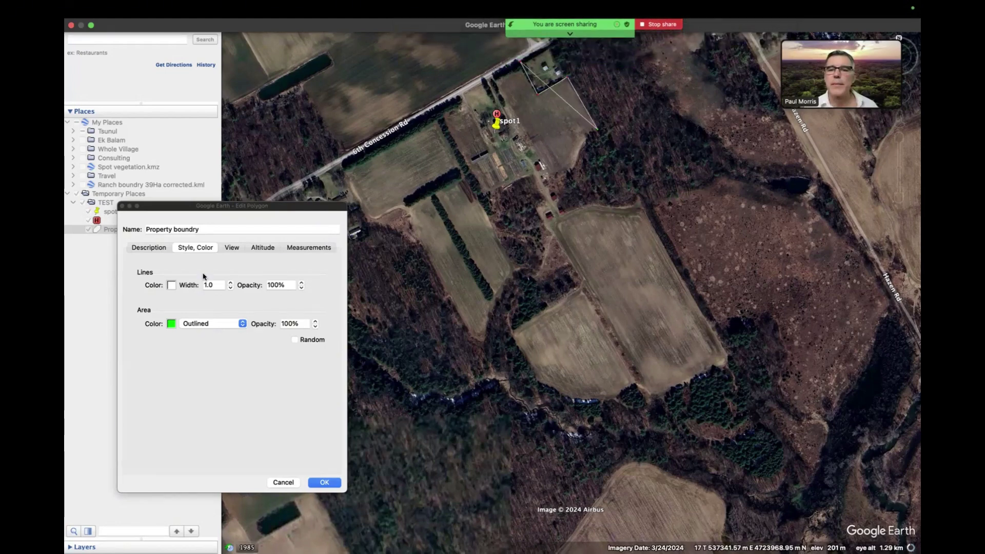
{"action": "left_click", "coordinate": [171, 285]}
{"action": "left_click", "coordinate": [103, 415]}
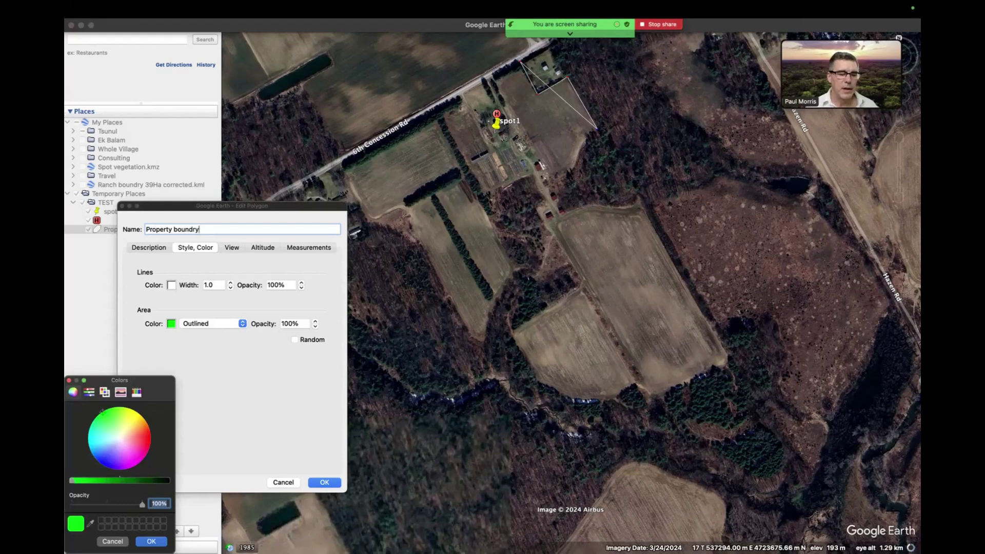
{"action": "left_click", "coordinate": [150, 542]}
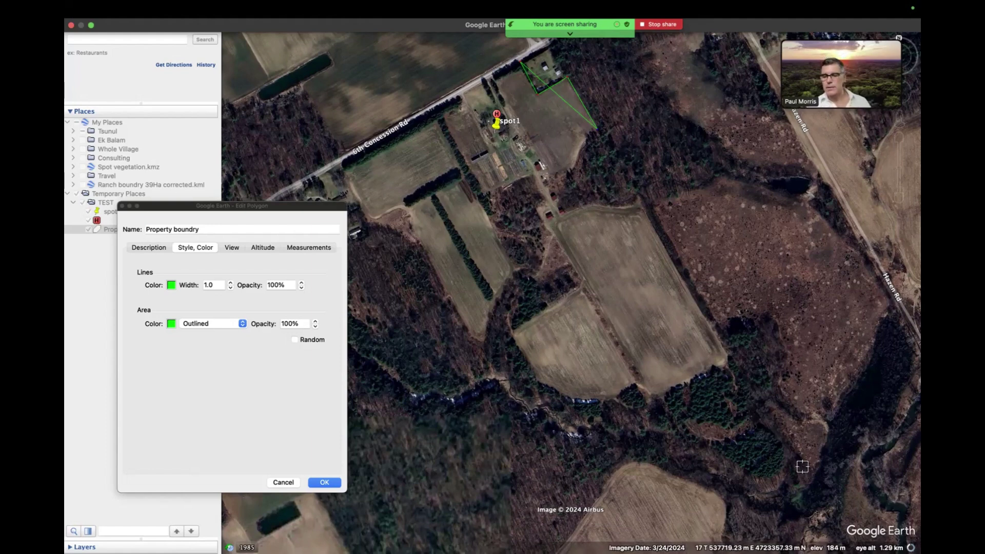
Step: Extend the boundary with corners in the far southeast, in the woods to the southwest and at the road beyond the western farmyard
{"action": "left_click", "coordinate": [823, 515]}
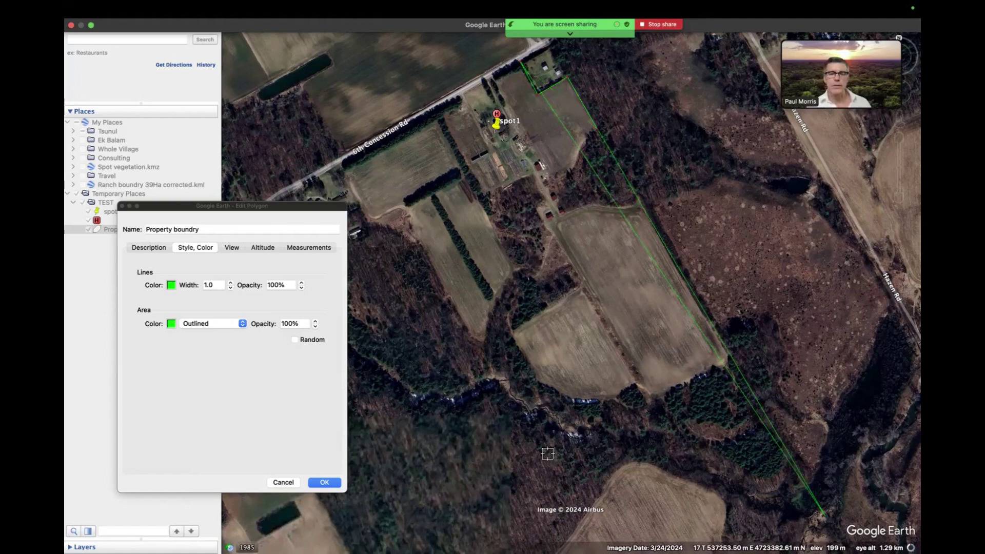
{"action": "left_click", "coordinate": [359, 365]}
{"action": "left_click_drag", "start_coordinate": [305, 210], "coordinate": [153, 304]}
{"action": "left_click", "coordinate": [252, 218]}
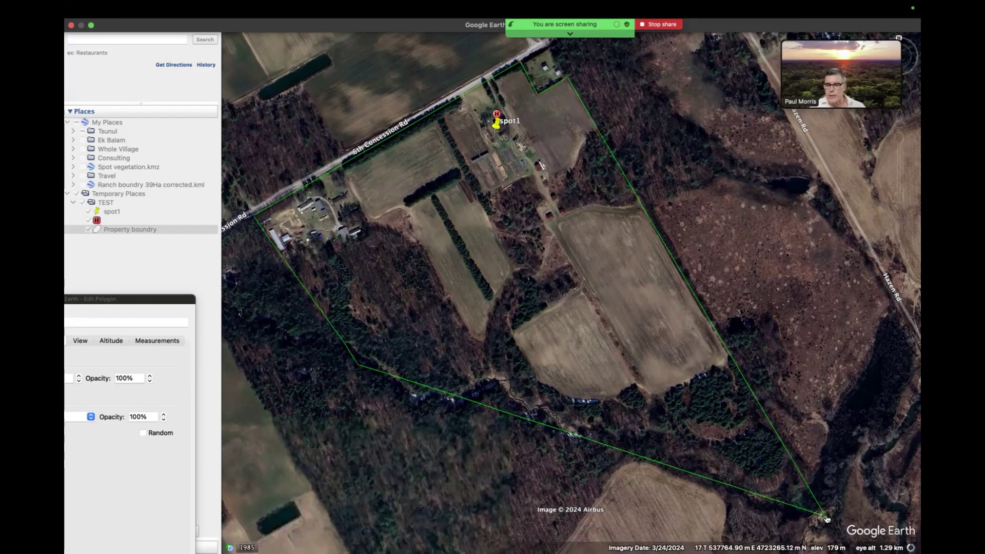
Step: Nudge the boundary's southeast corner north, pull the southwest woods corner further south and remove the stray corner in the middle field
{"action": "left_click_drag", "start_coordinate": [827, 519], "coordinate": [825, 515]}
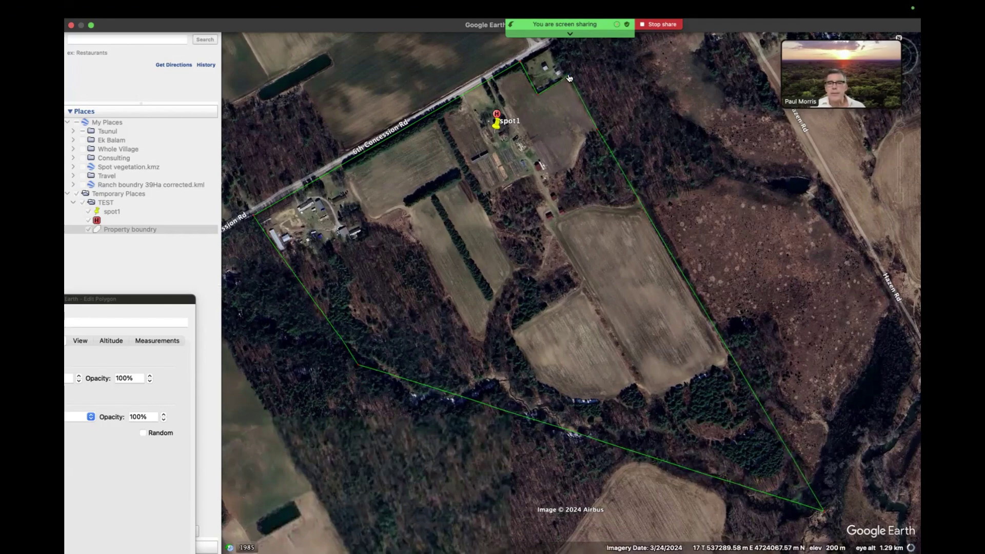
{"action": "left_click", "coordinate": [600, 135]}
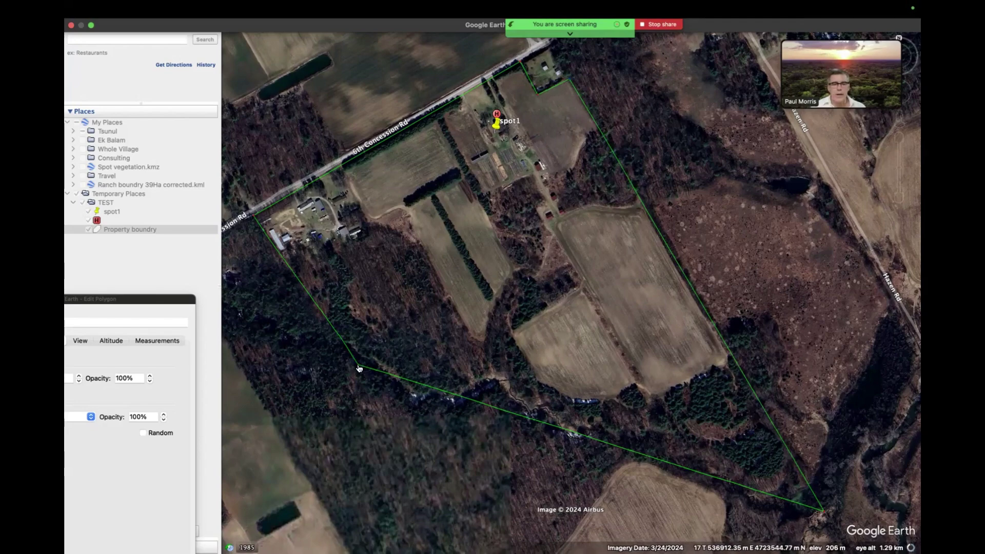
{"action": "left_click_drag", "start_coordinate": [359, 367], "coordinate": [363, 391]}
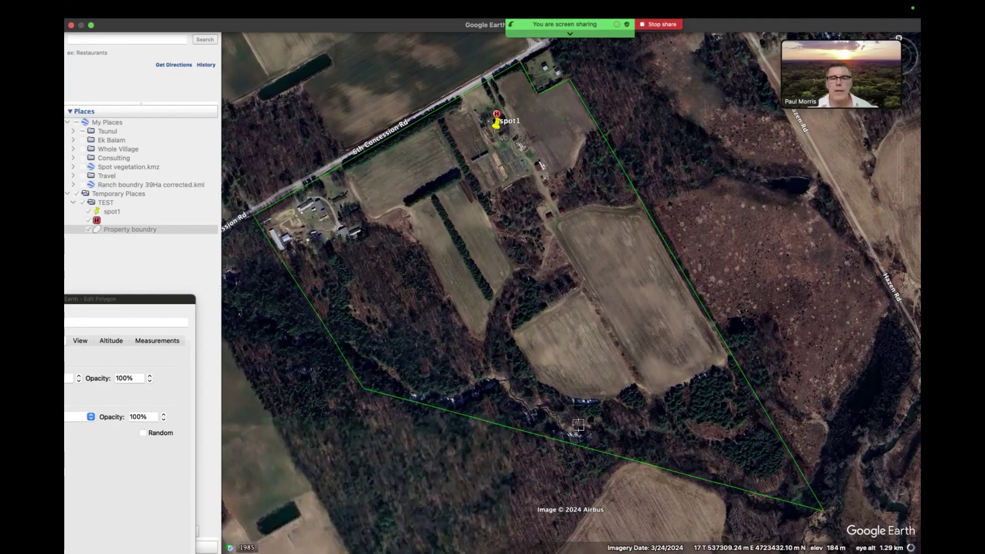
{"action": "left_click", "coordinate": [478, 205]}
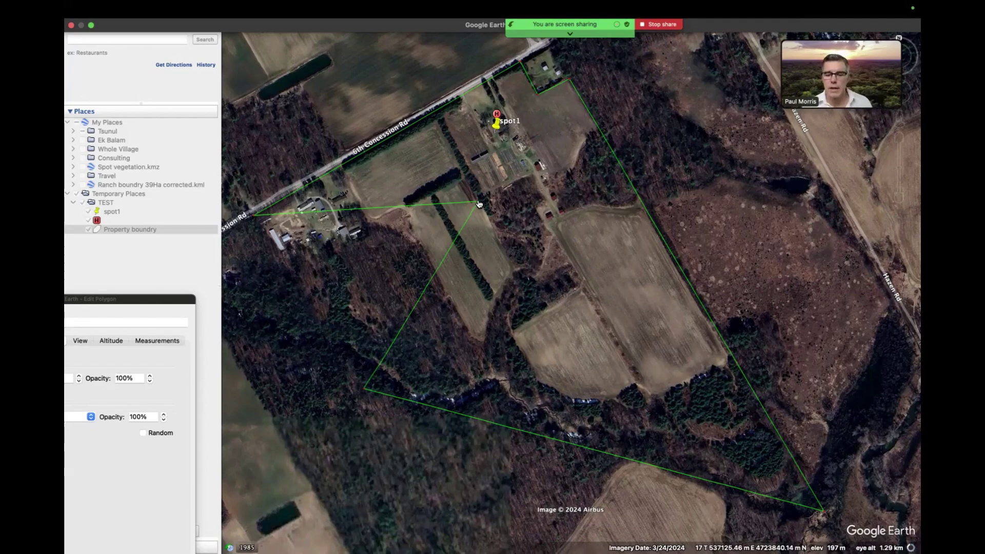
{"action": "right_click", "coordinate": [478, 204]}
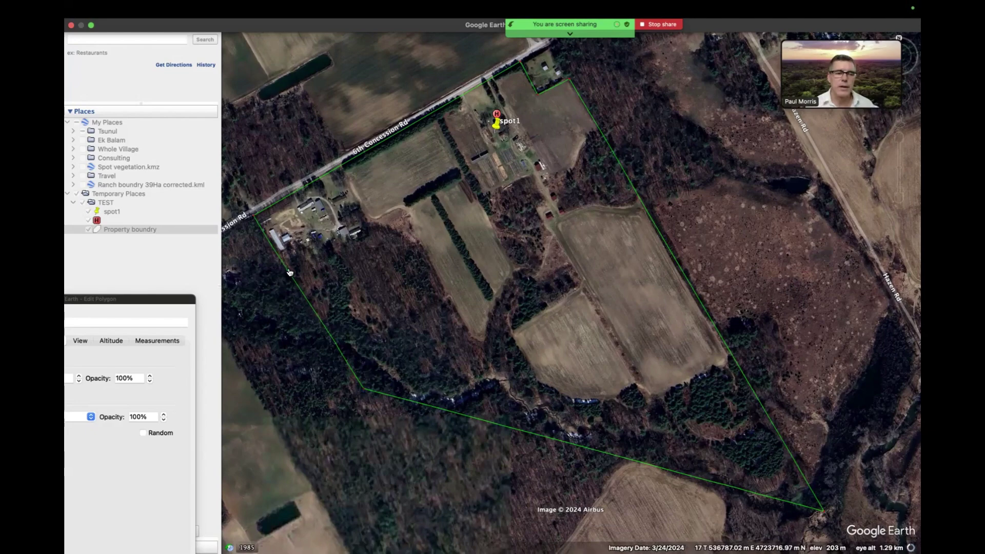
Step: Exclude the western farmyard from the boundary by adding a corner behind its buildings and moving the road corner to the field's northwest edge
{"action": "left_click", "coordinate": [374, 231]}
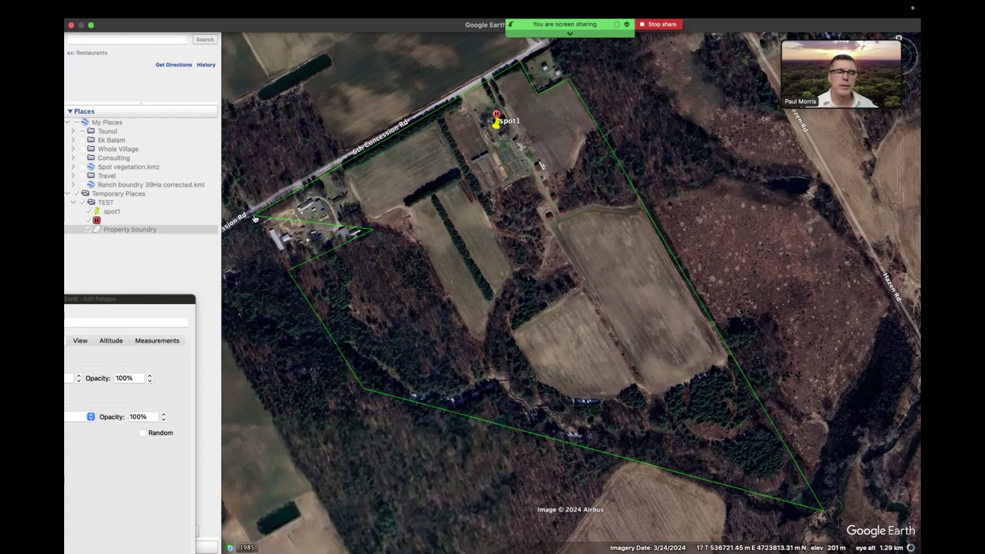
{"action": "left_click_drag", "start_coordinate": [255, 219], "coordinate": [376, 231]}
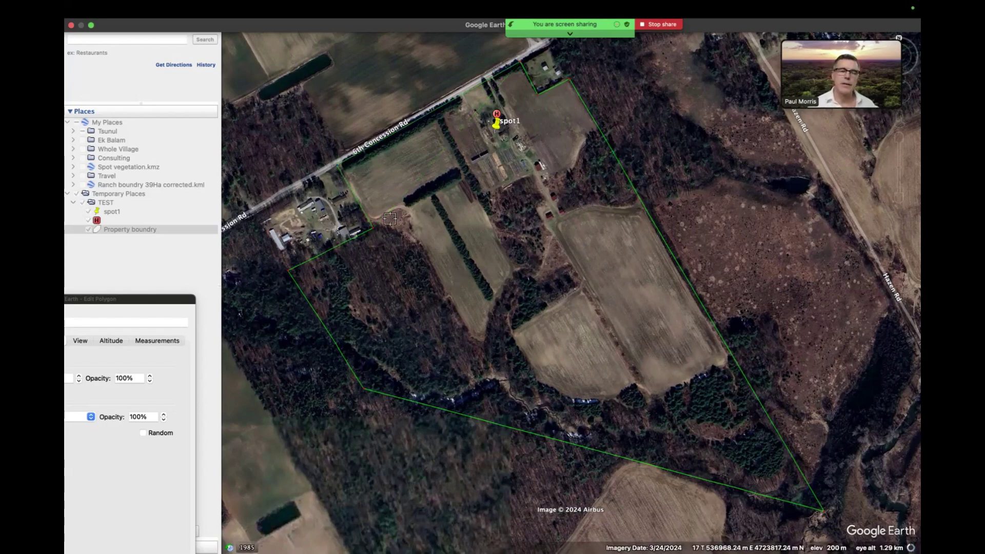
{"action": "left_click", "coordinate": [374, 304]}
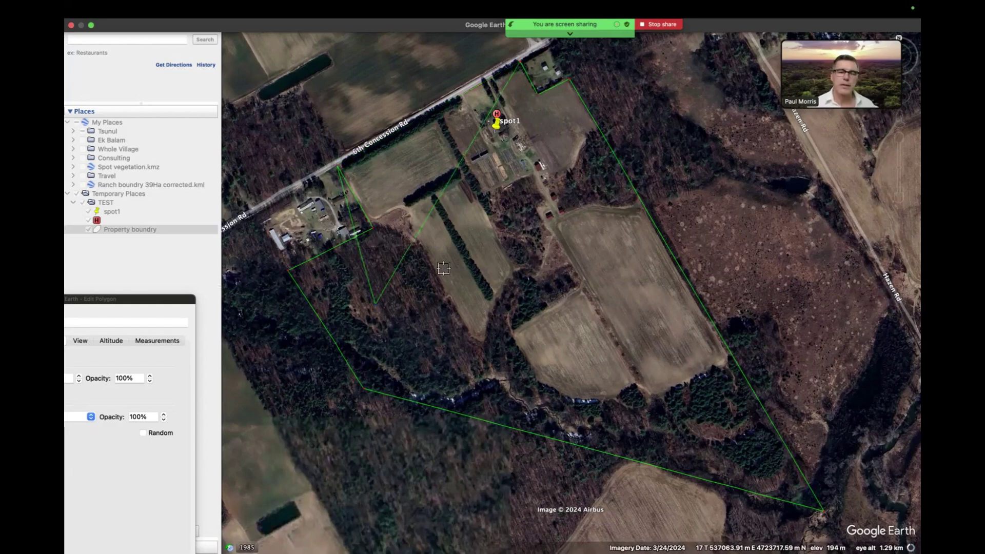
{"action": "key", "text": "BackSpace"}
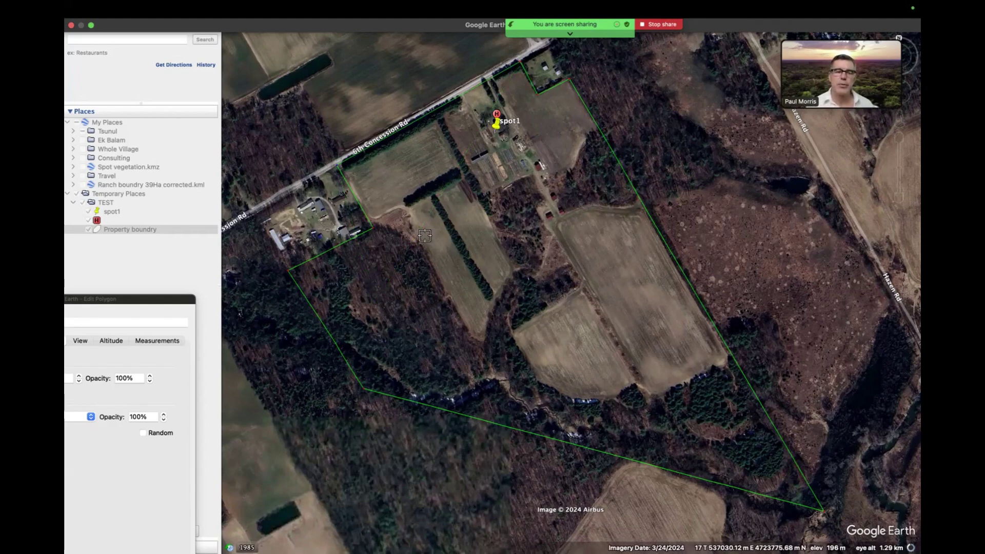
Step: Set the Property boundry polygon's line width to 3
{"action": "left_click_drag", "start_coordinate": [156, 300], "coordinate": [361, 207]}
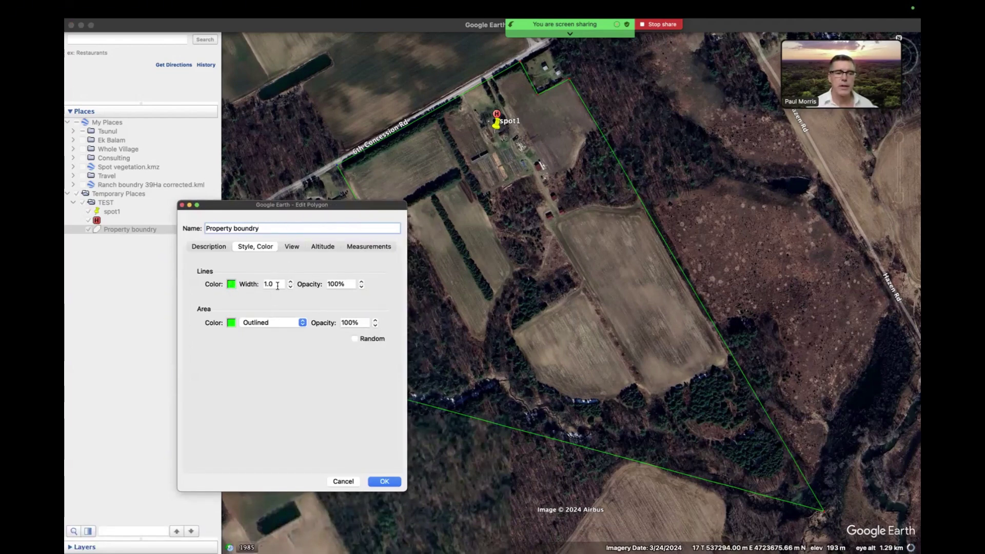
{"action": "left_click", "coordinate": [291, 282]}
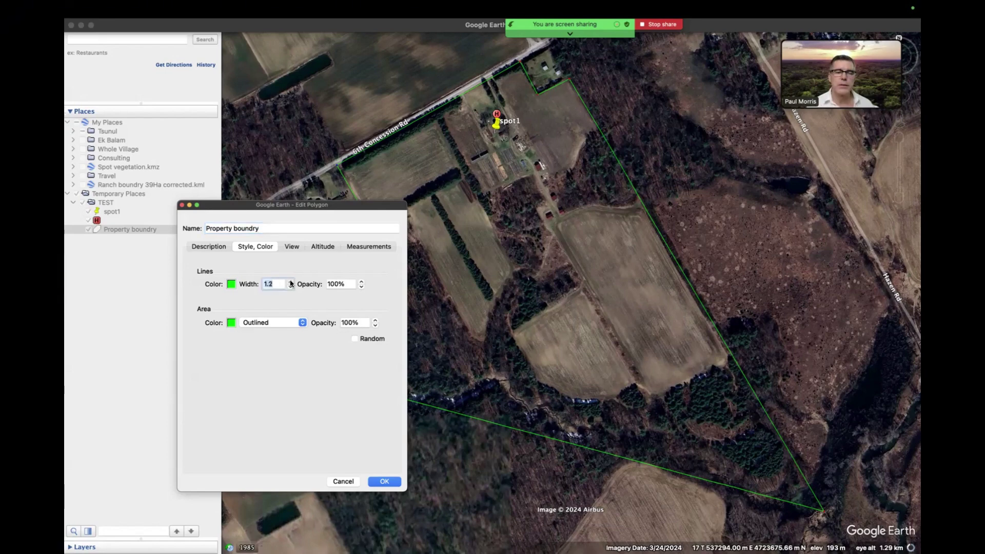
{"action": "left_click_drag", "start_coordinate": [272, 286], "coordinate": [260, 283]}
{"action": "type", "text": "3"}
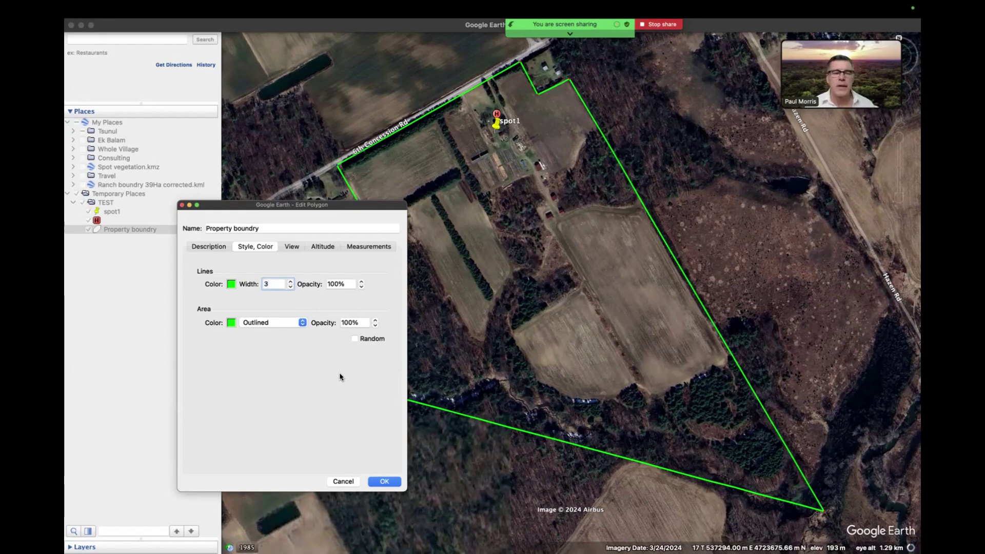
Step: Review the polygon's view and altitude settings and its perimeter and area measurements
{"action": "left_click_drag", "start_coordinate": [379, 207], "coordinate": [300, 201]}
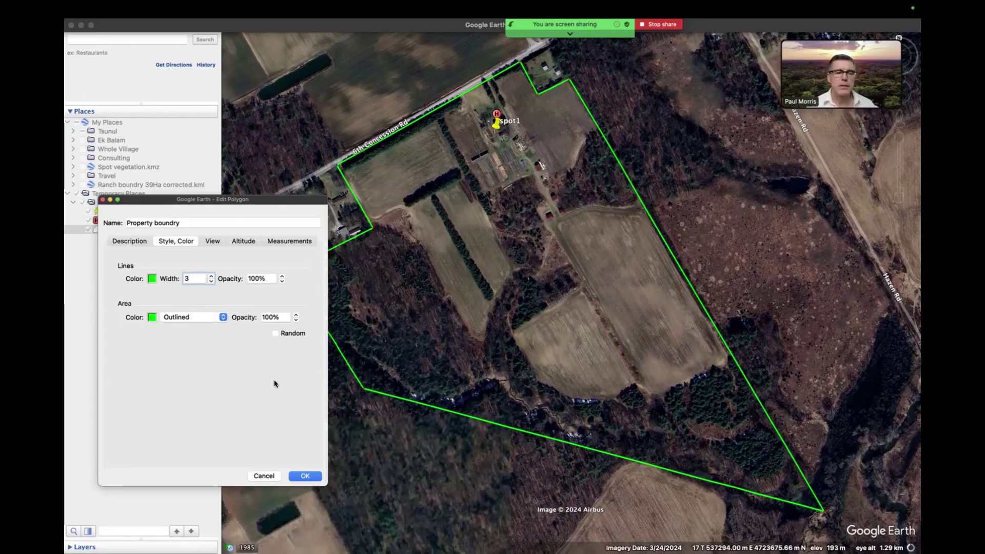
{"action": "left_click", "coordinate": [211, 241]}
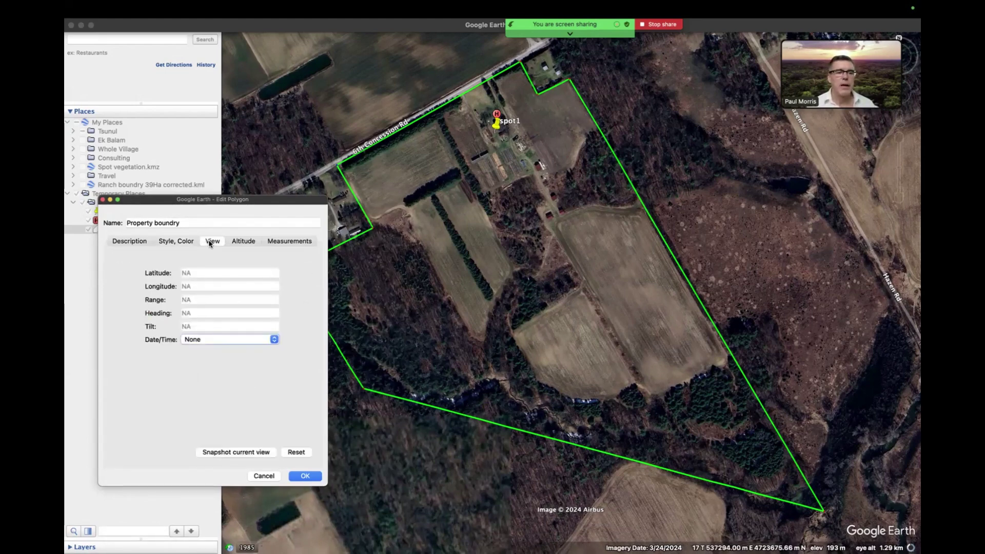
{"action": "left_click", "coordinate": [245, 241]}
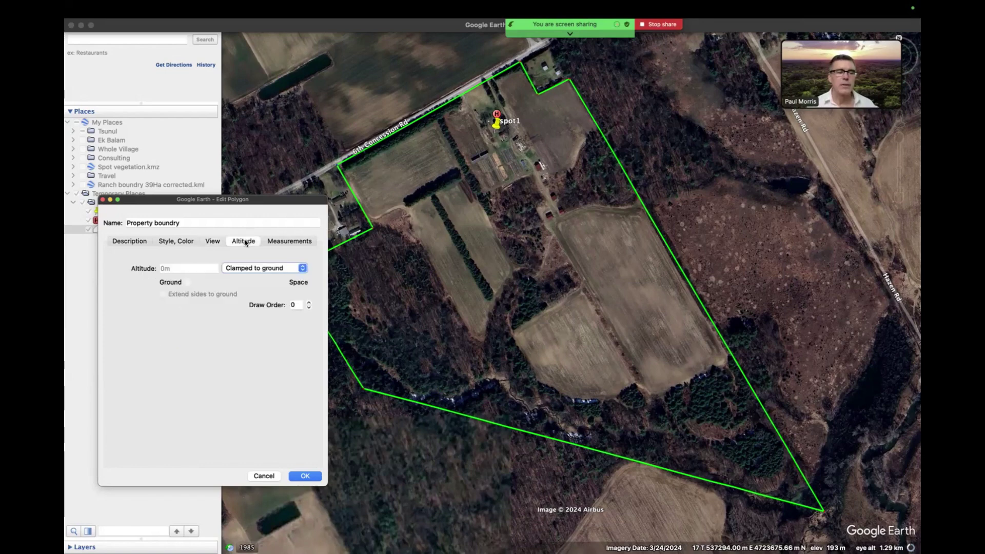
{"action": "left_click", "coordinate": [290, 243]}
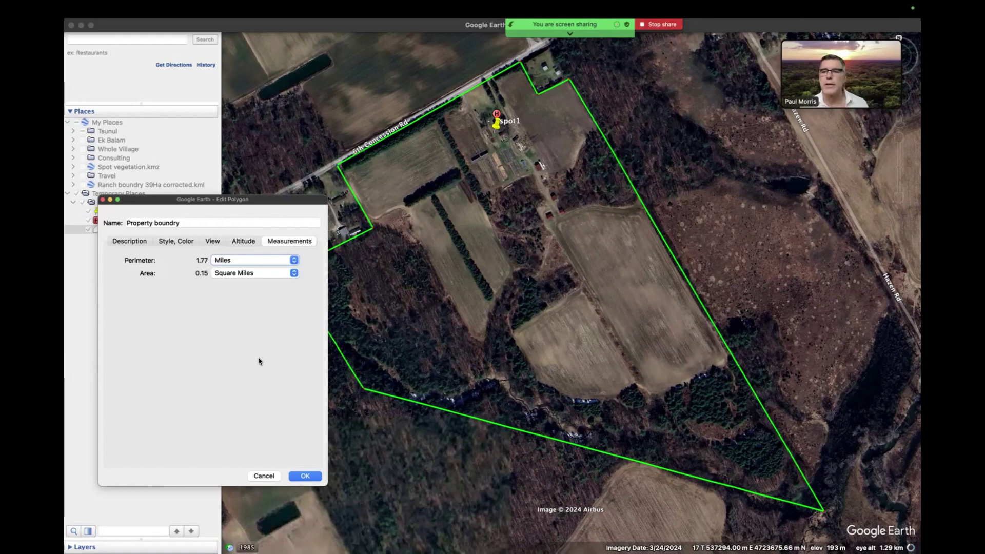
Step: Switch the perimeter unit to Kilometers and the area unit to Hectares and finally Acres, and save the polygon
{"action": "left_click", "coordinate": [252, 260]}
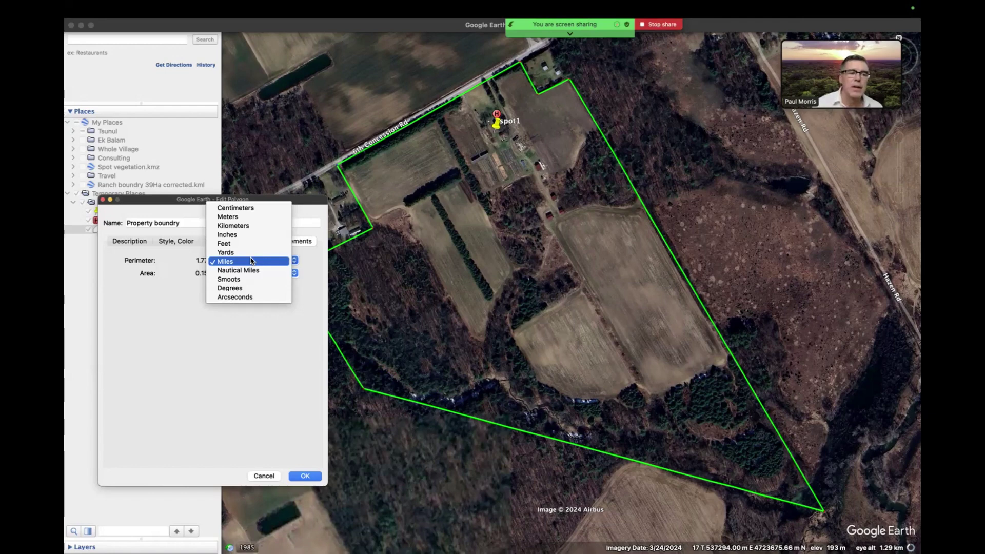
{"action": "left_click", "coordinate": [245, 228]}
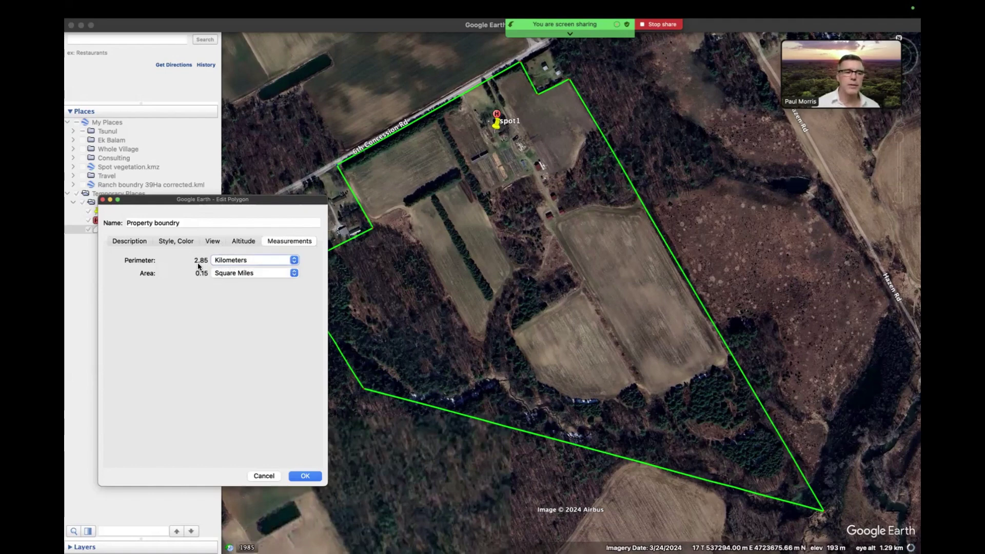
{"action": "left_click", "coordinate": [264, 274]}
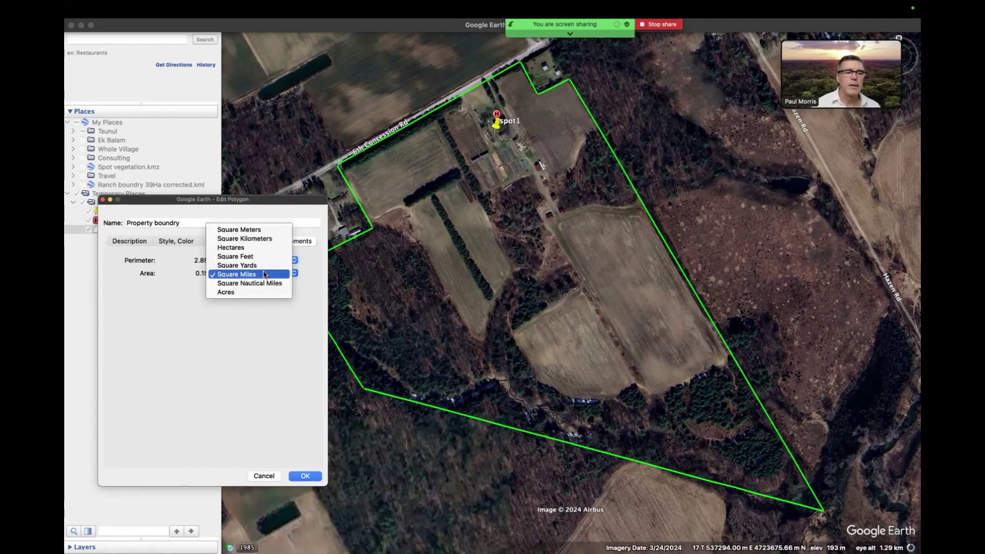
{"action": "left_click", "coordinate": [246, 250]}
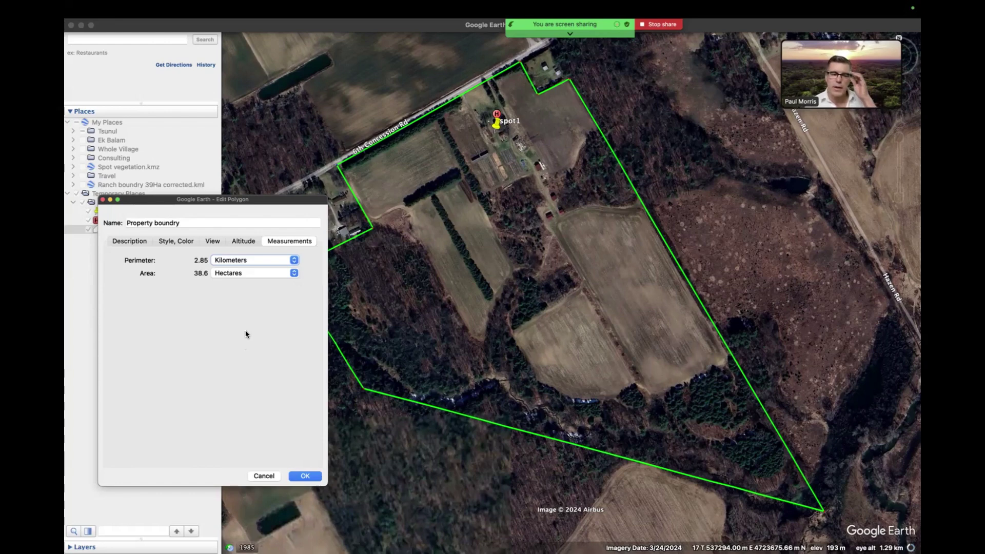
{"action": "left_click", "coordinate": [252, 274]}
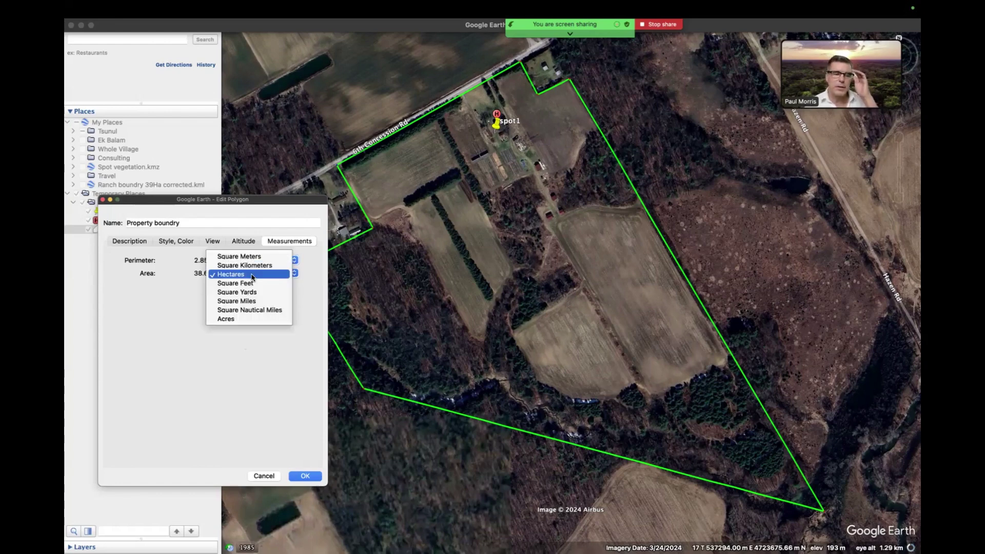
{"action": "left_click", "coordinate": [251, 319]}
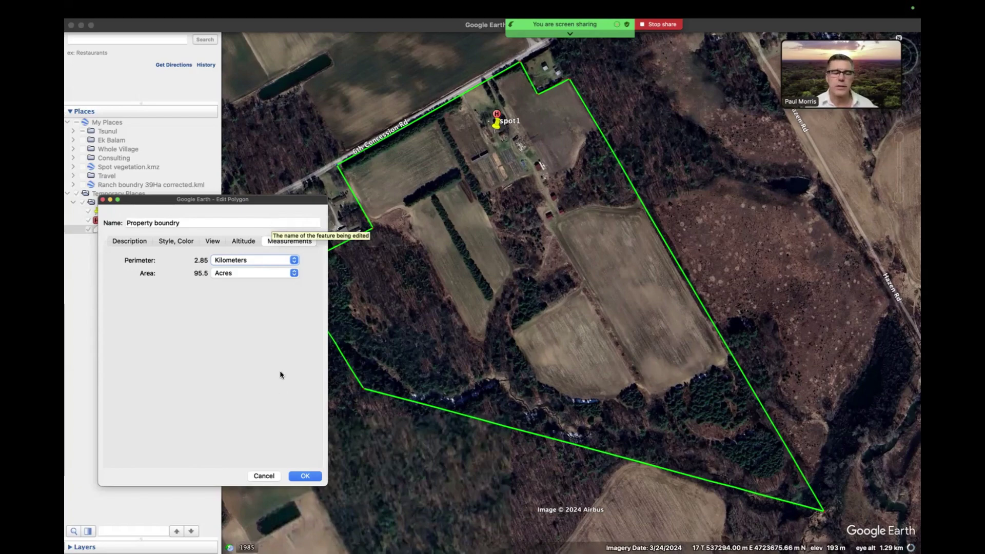
{"action": "left_click", "coordinate": [303, 477]}
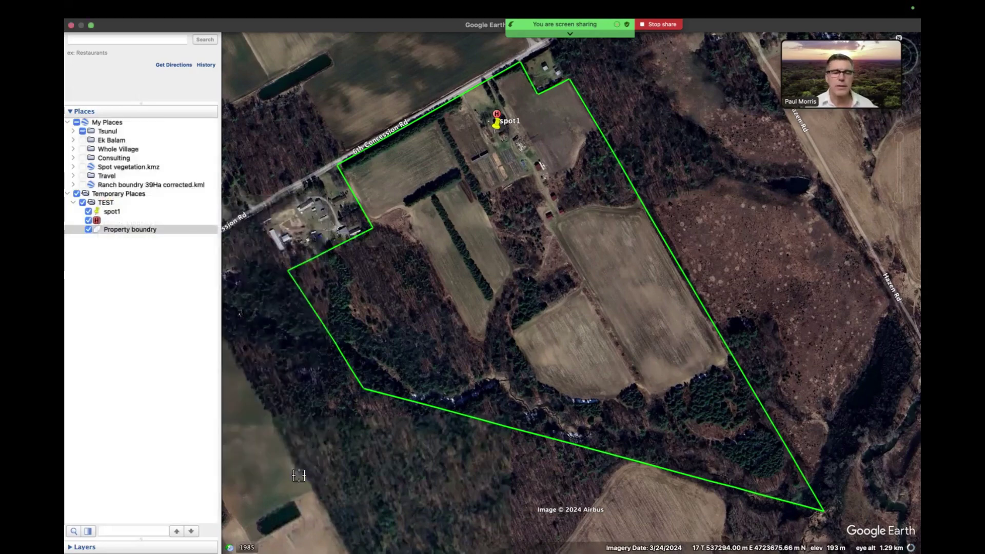
Step: Draw a new polygon tracing the edge of the smaller rounded field southwest of the long eastern field
{"action": "mouse_move", "coordinate": [287, 4]}
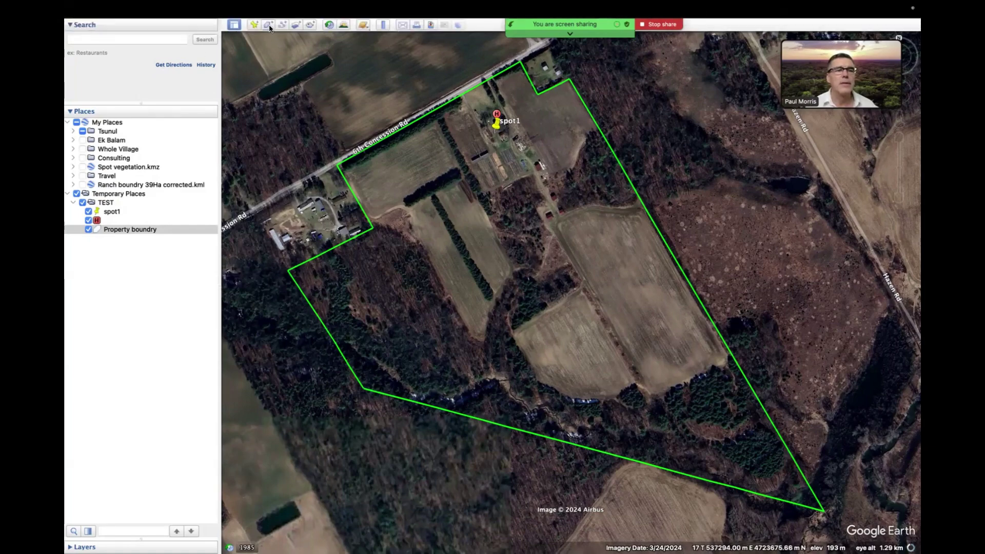
{"action": "left_click", "coordinate": [269, 26]}
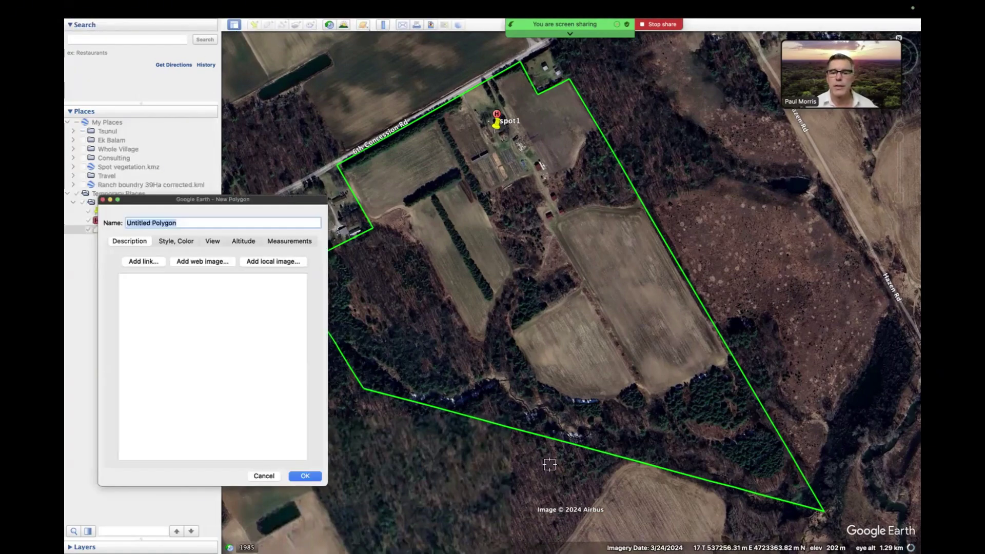
{"action": "left_click", "coordinate": [581, 290]}
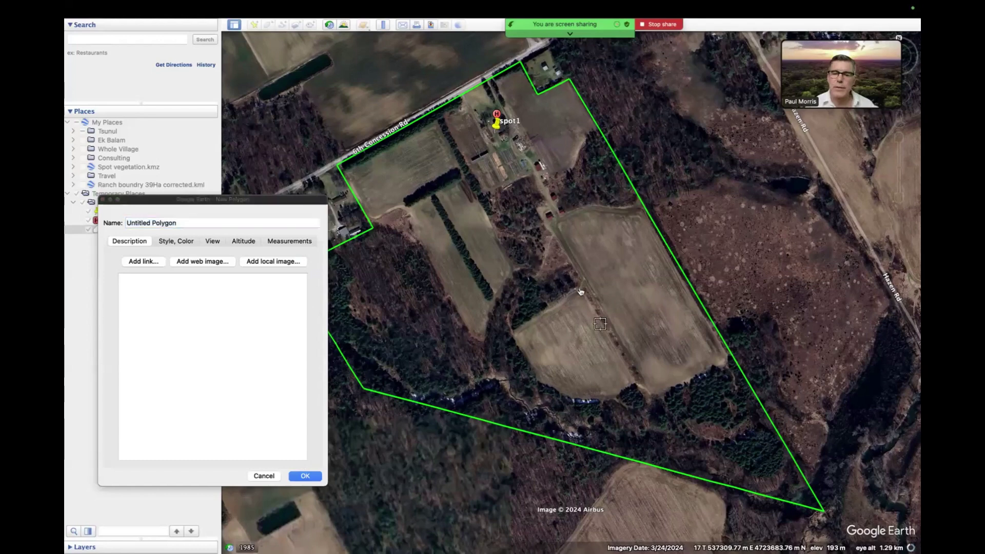
{"action": "left_click", "coordinate": [635, 385]}
{"action": "left_click", "coordinate": [610, 399]}
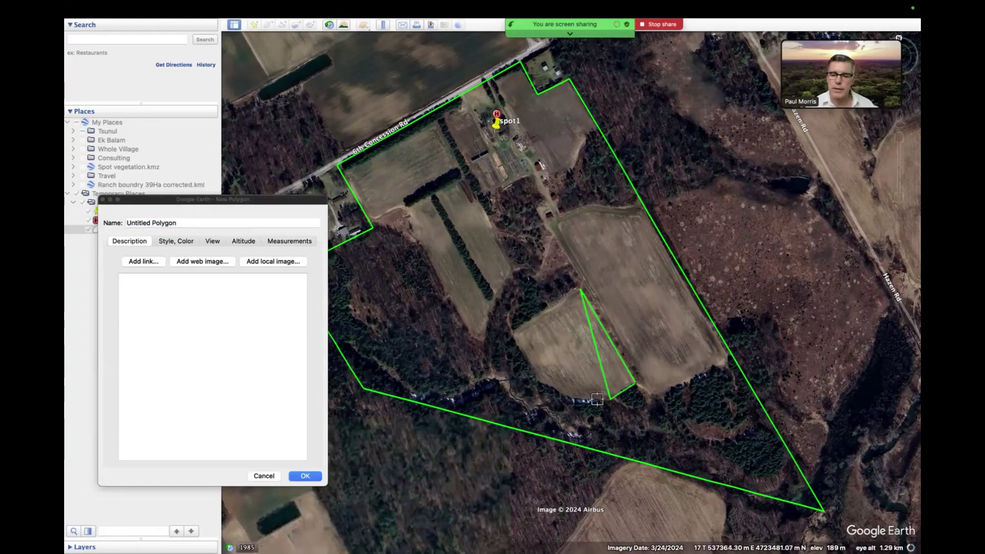
{"action": "left_click", "coordinate": [580, 398]}
{"action": "left_click", "coordinate": [560, 395]}
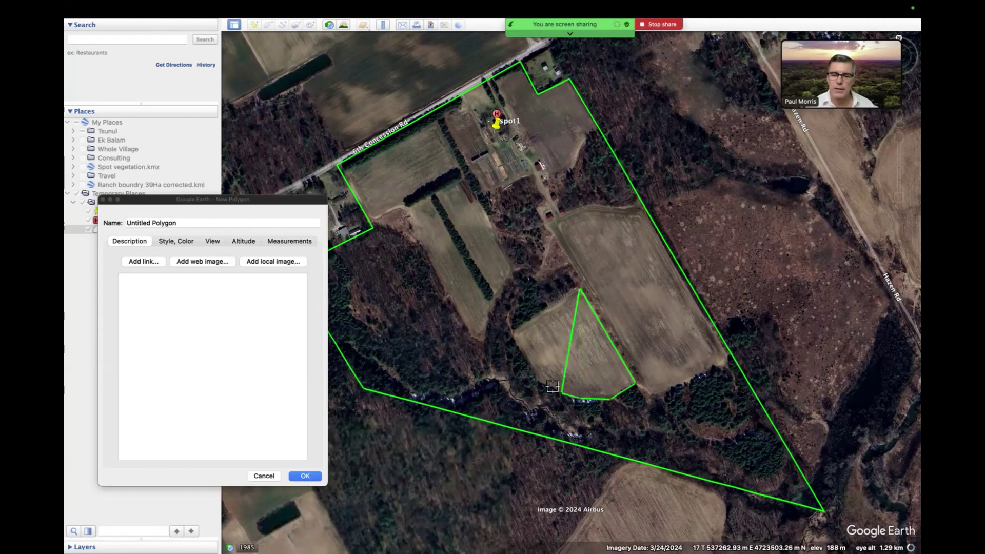
{"action": "left_click", "coordinate": [547, 382]}
{"action": "left_click", "coordinate": [538, 380]}
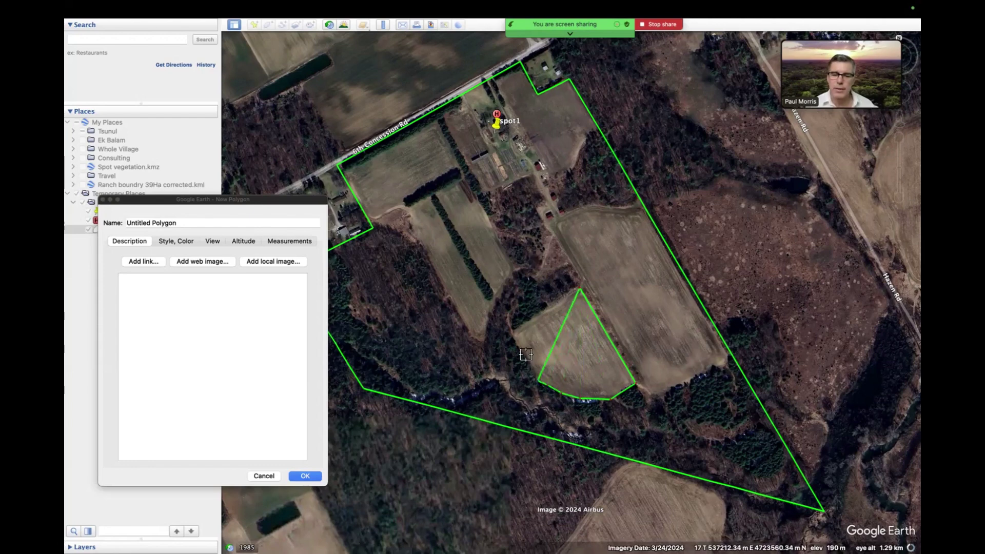
{"action": "left_click", "coordinate": [525, 360]}
{"action": "left_click", "coordinate": [517, 342]}
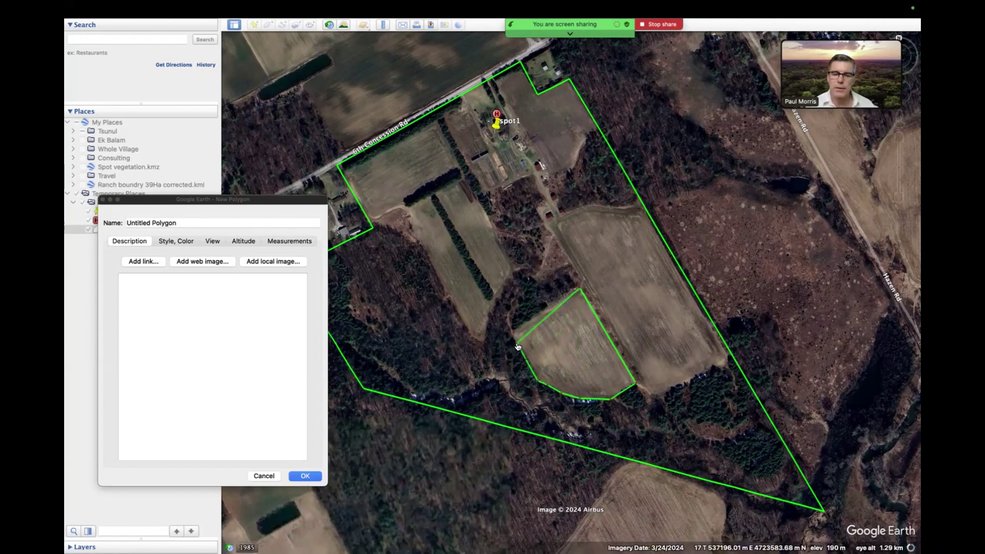
{"action": "left_click", "coordinate": [511, 332]}
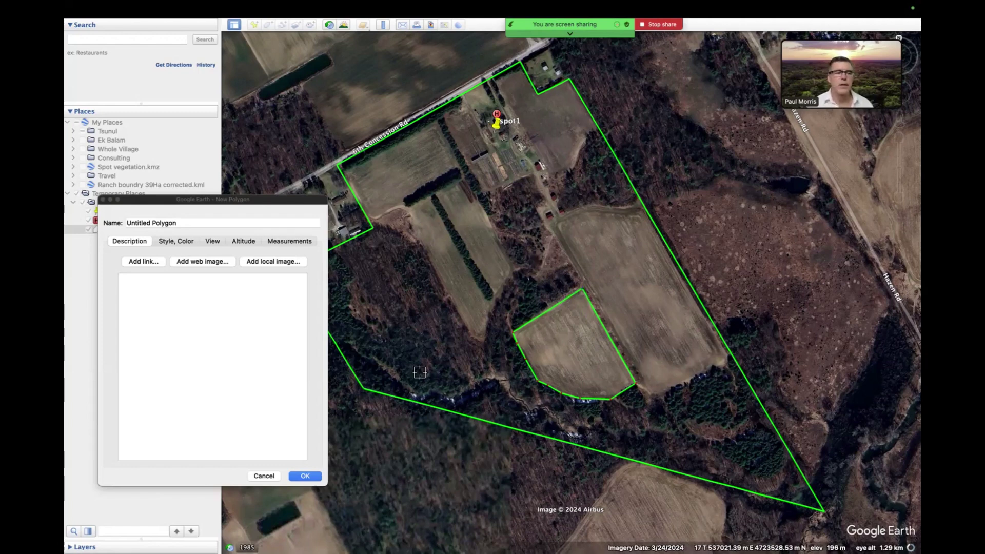
Step: Show the new polygon's measurements and switch its area unit to Hectares, Square Kilometers and finally Square Meters
{"action": "left_click", "coordinate": [289, 242]}
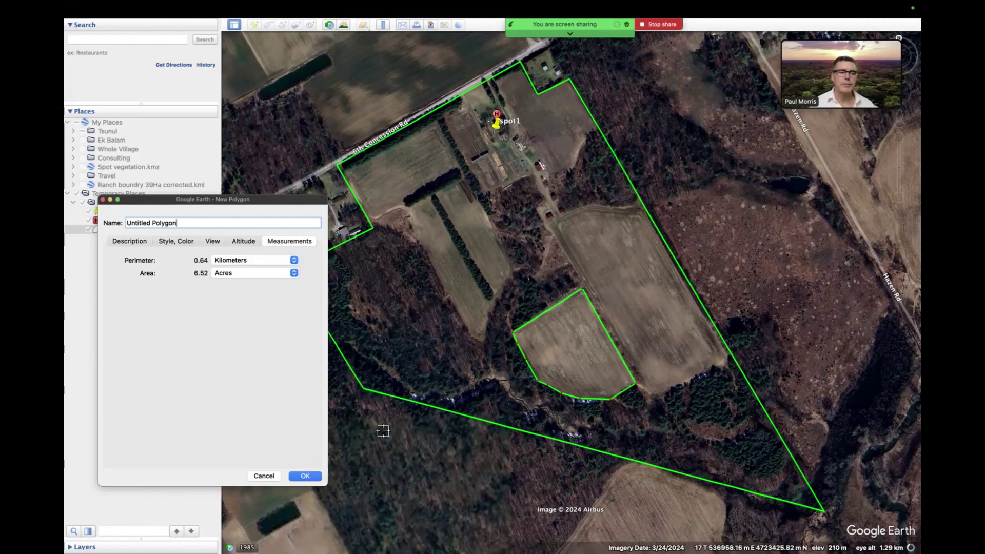
{"action": "left_click", "coordinate": [249, 273]}
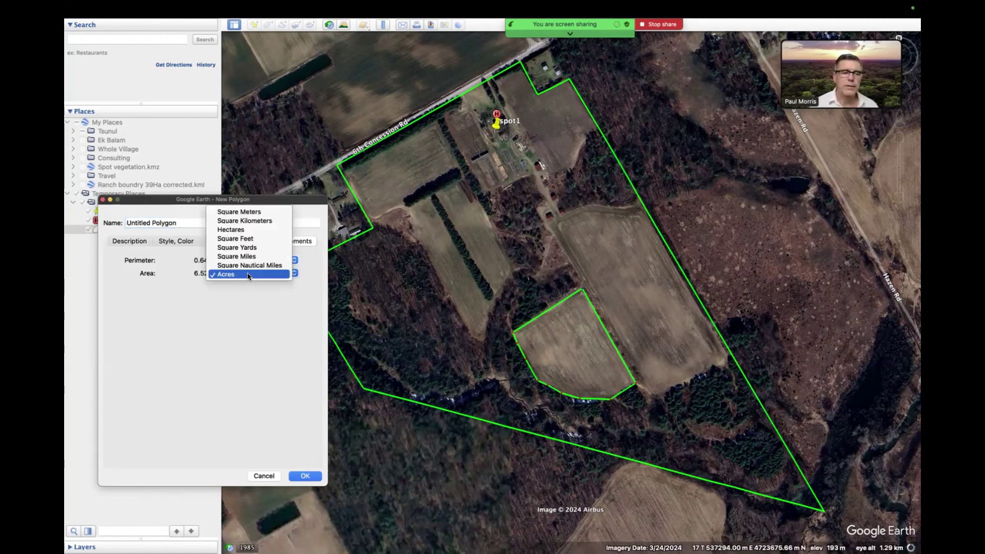
{"action": "left_click", "coordinate": [251, 230]}
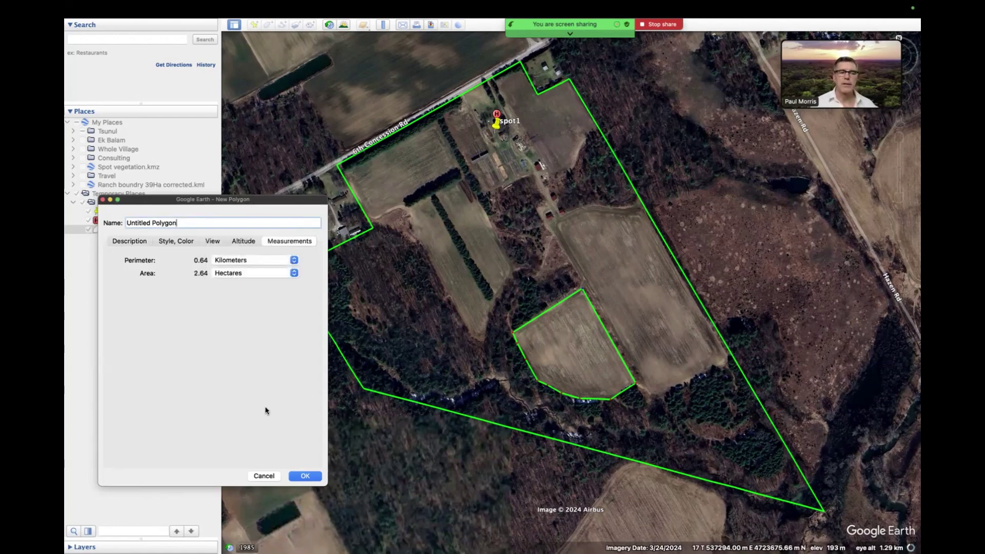
{"action": "left_click", "coordinate": [257, 272]}
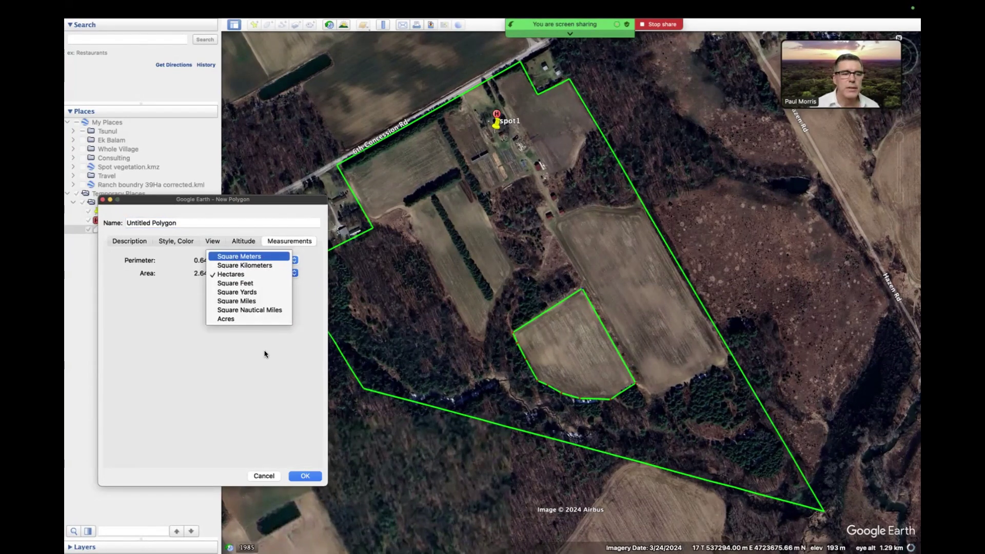
{"action": "key", "text": "Down"}
{"action": "key", "text": "Return"}
{"action": "left_click", "coordinate": [256, 272]}
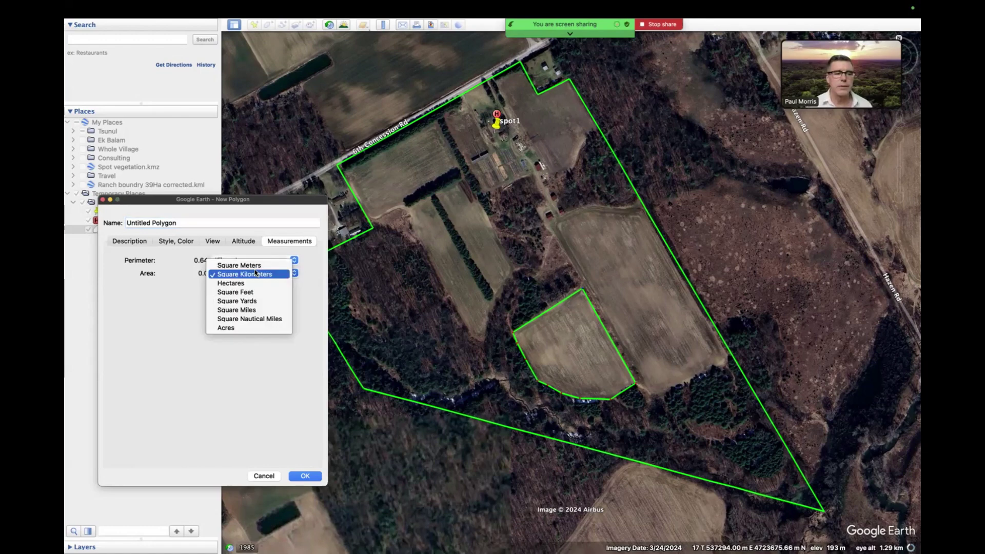
{"action": "left_click", "coordinate": [255, 269]}
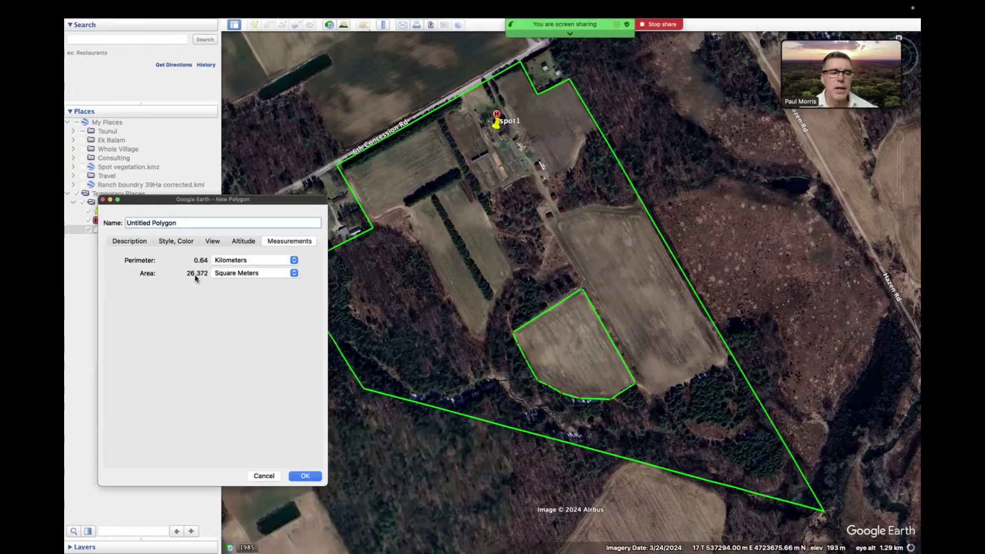
Step: Compare the field's area in Hectares and return the unit to Square Meters
{"action": "left_click", "coordinate": [247, 274]}
{"action": "left_click", "coordinate": [248, 292]}
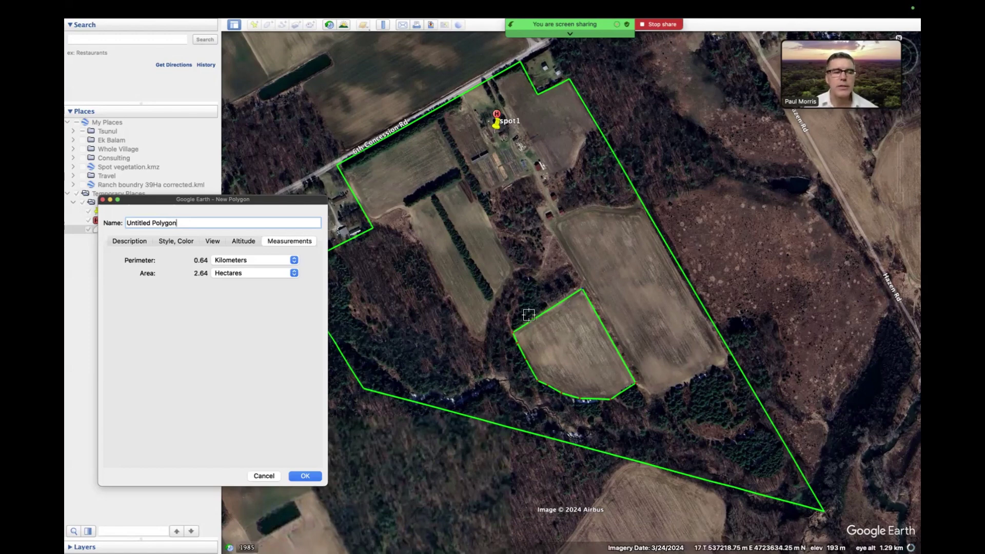
{"action": "left_click", "coordinate": [241, 273]}
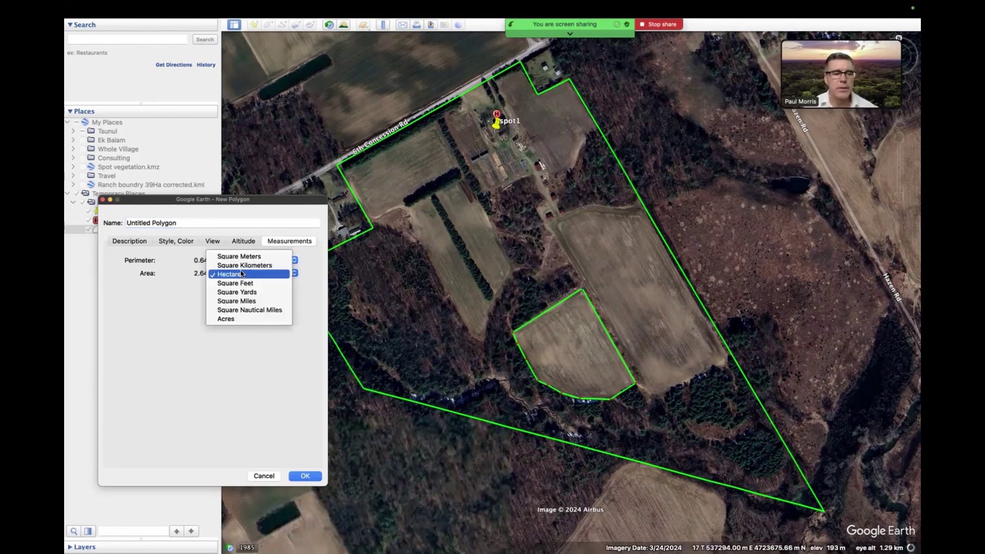
{"action": "left_click", "coordinate": [243, 256]}
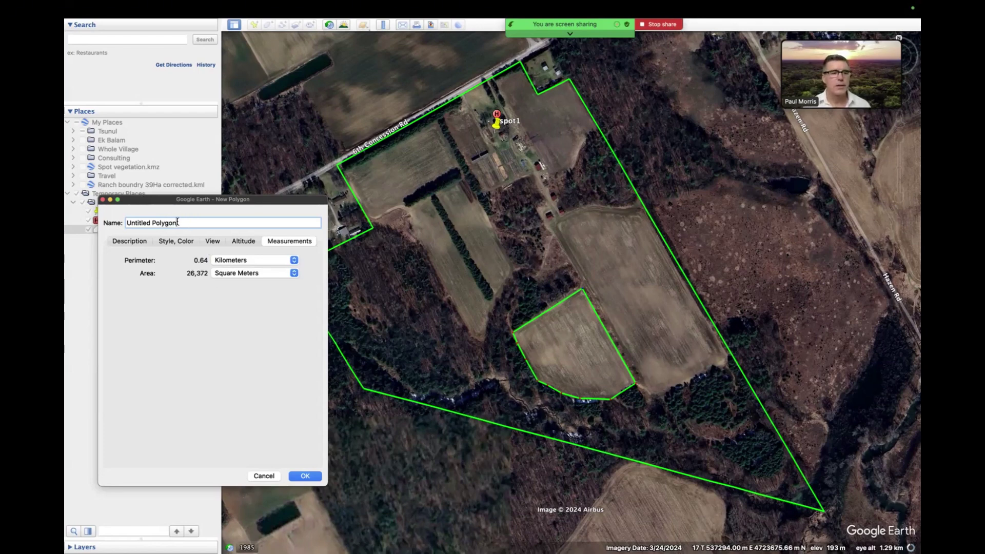
Step: Name the polygon field1 and save it
{"action": "left_click_drag", "start_coordinate": [186, 223], "coordinate": [122, 223]}
{"action": "type", "text": "field1"}
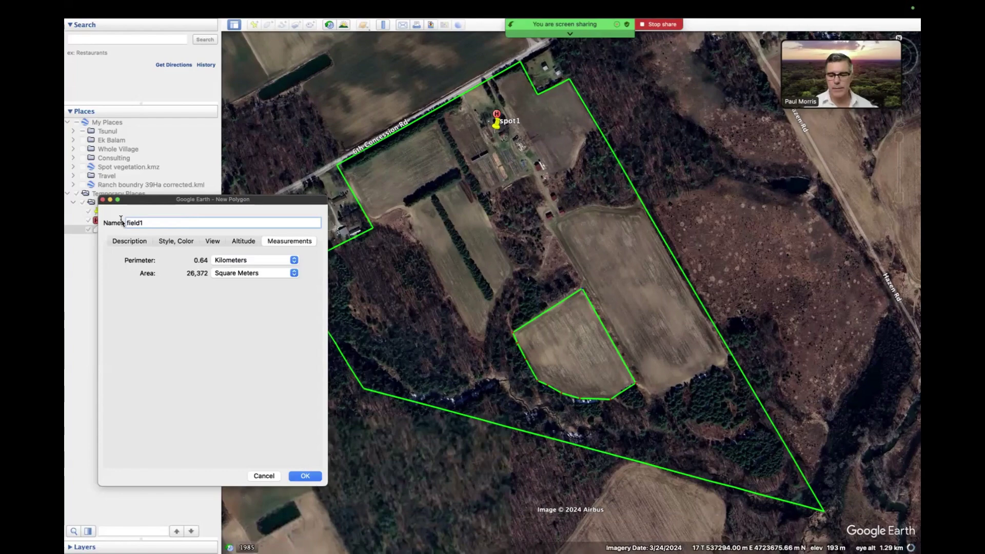
{"action": "key", "text": "Return"}
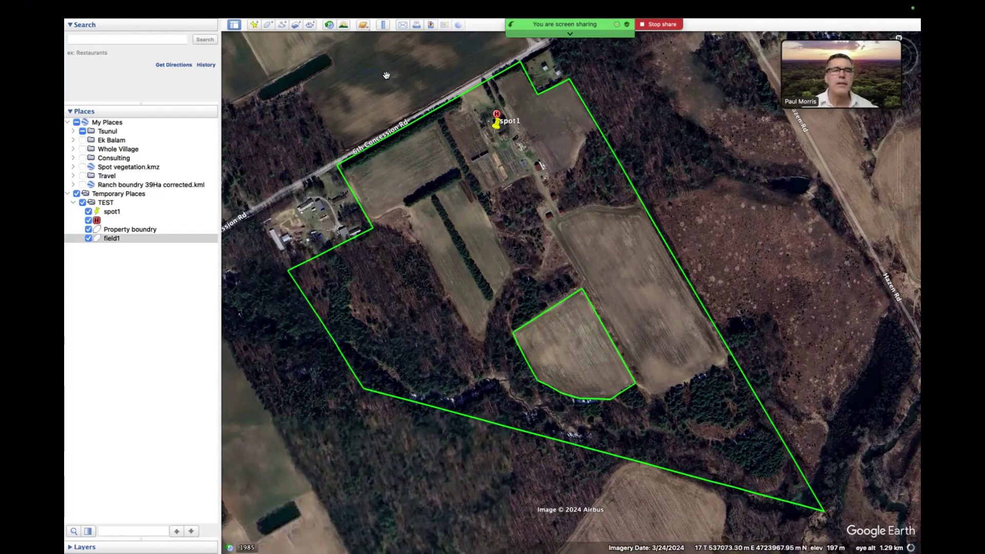
Step: Draw a new path around the perimeter of the long eastern field and up the lane towards the farm buildings
{"action": "left_click", "coordinate": [282, 26]}
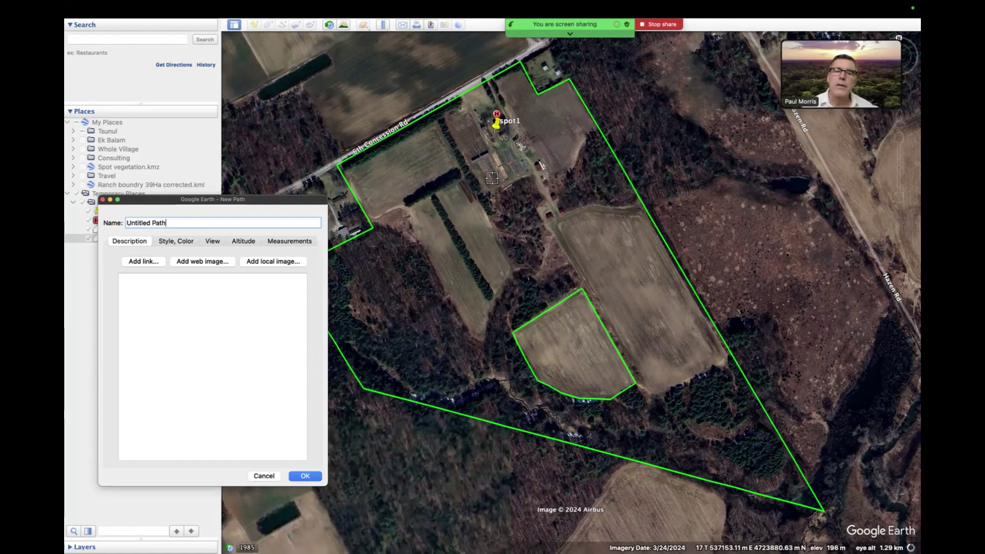
{"action": "left_click", "coordinate": [553, 226]}
{"action": "left_click", "coordinate": [591, 208]}
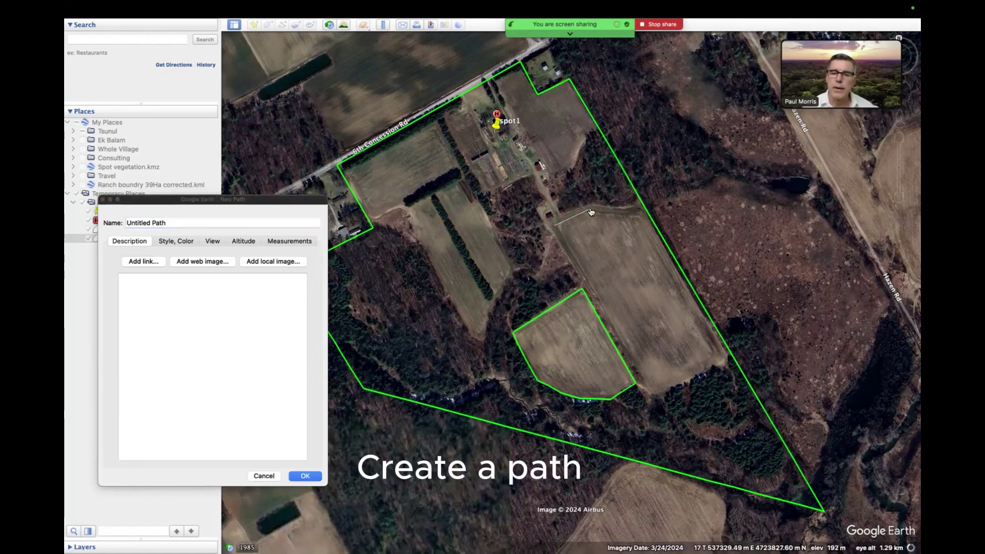
{"action": "left_click", "coordinate": [638, 211]}
{"action": "left_click", "coordinate": [682, 289]}
{"action": "left_click", "coordinate": [717, 362]}
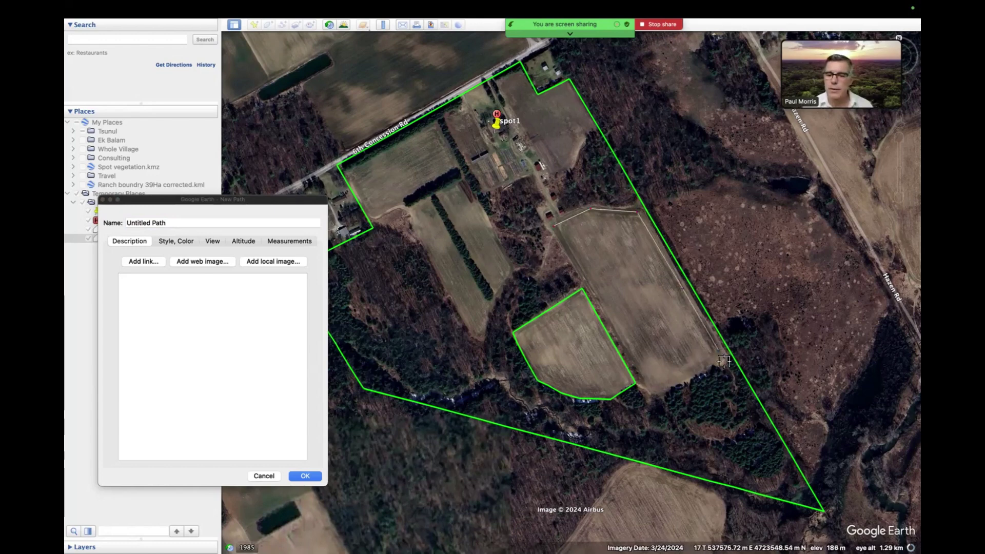
{"action": "left_click", "coordinate": [686, 380]}
{"action": "left_click", "coordinate": [650, 386]}
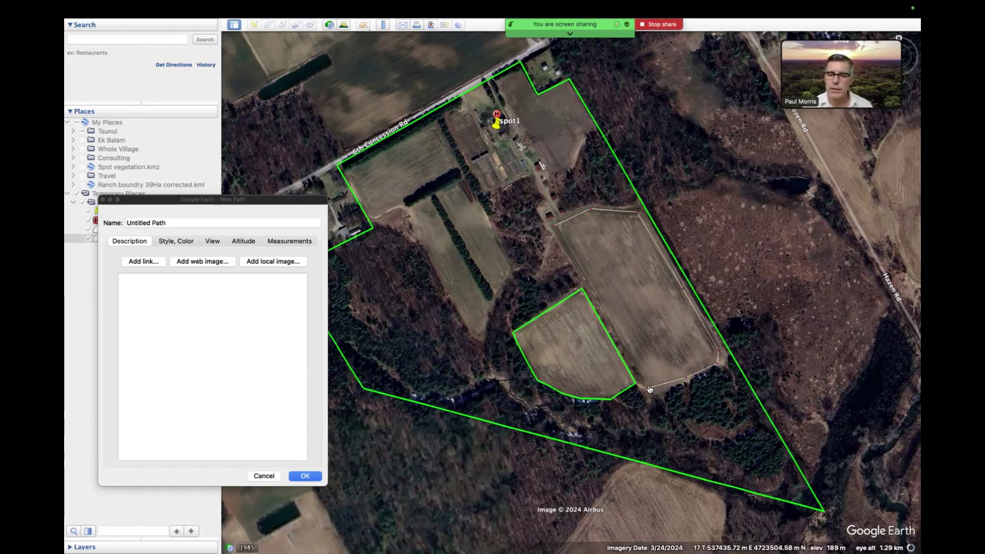
{"action": "left_click", "coordinate": [584, 280]}
{"action": "left_click", "coordinate": [555, 225]}
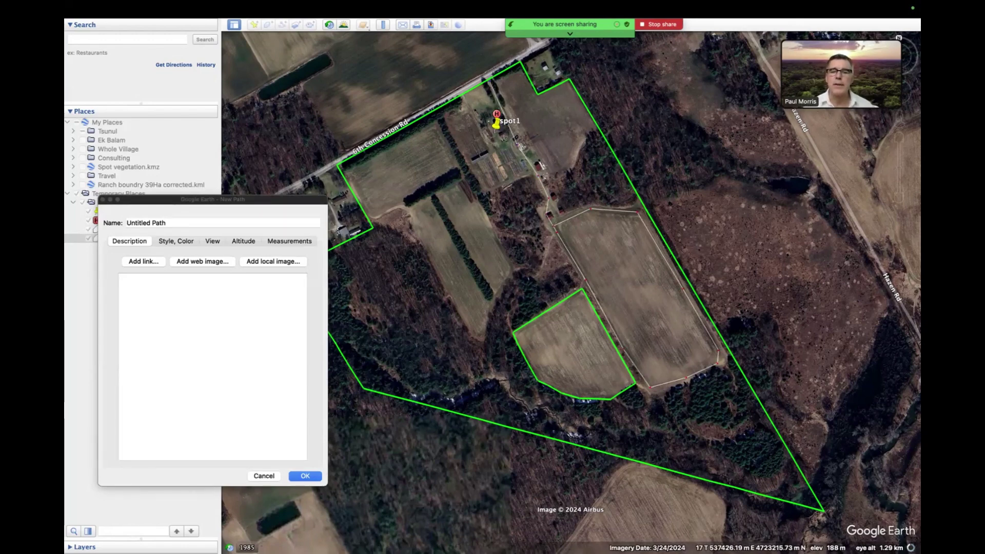
Step: Set the path's length unit to Meters, shorten its name to Path and save it
{"action": "mouse_move", "coordinate": [671, 541]}
{"action": "left_click", "coordinate": [292, 242]}
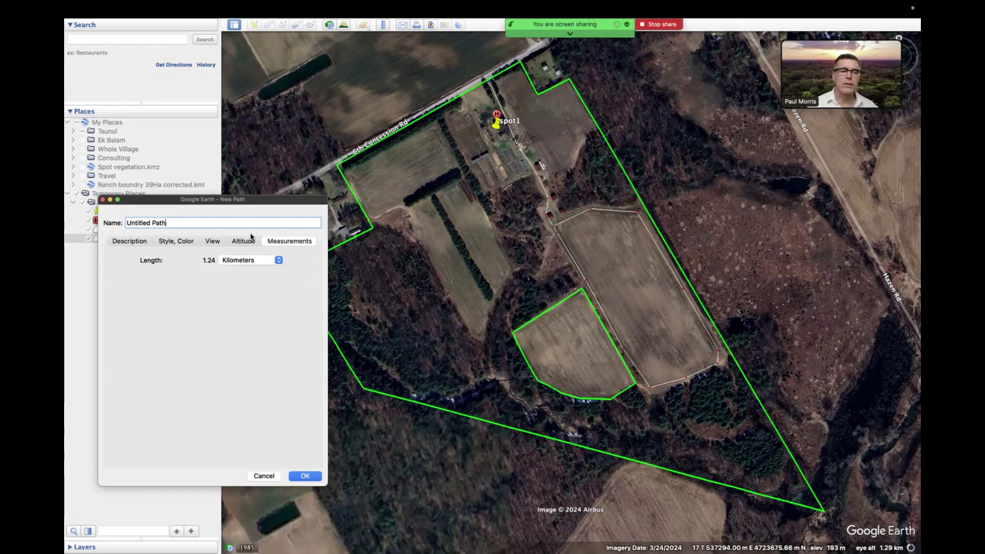
{"action": "left_click", "coordinate": [260, 260]}
{"action": "left_click", "coordinate": [260, 250]}
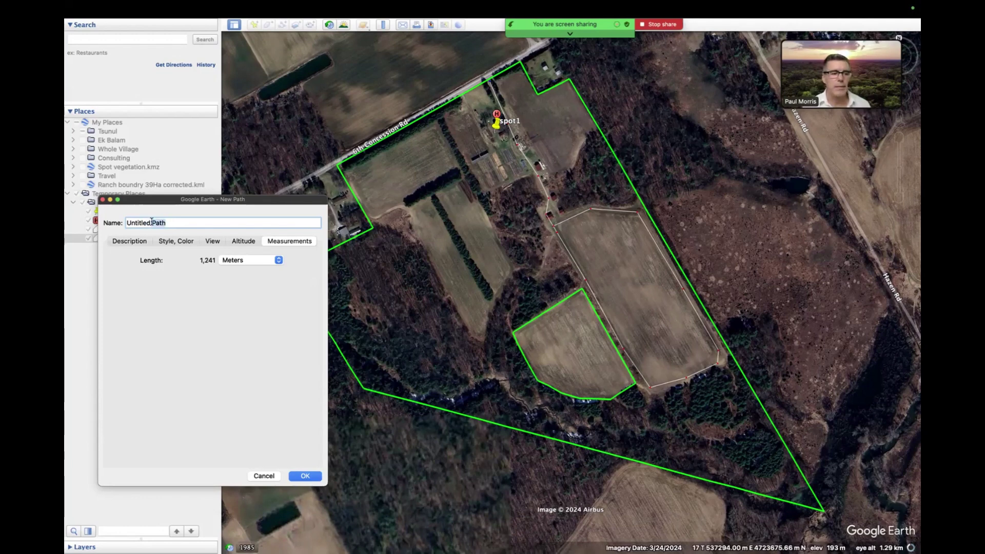
{"action": "key", "text": "BackSpace"}
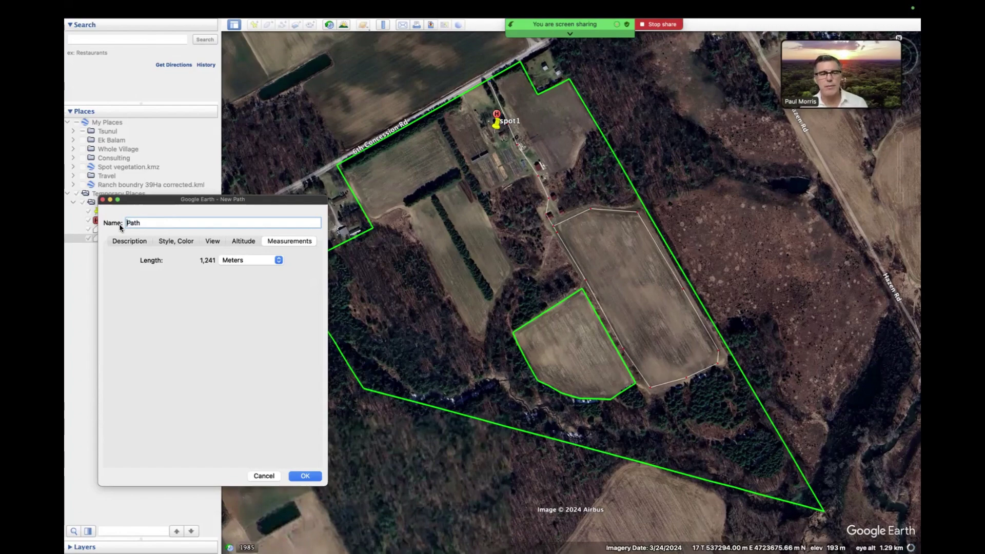
{"action": "left_click", "coordinate": [308, 477]}
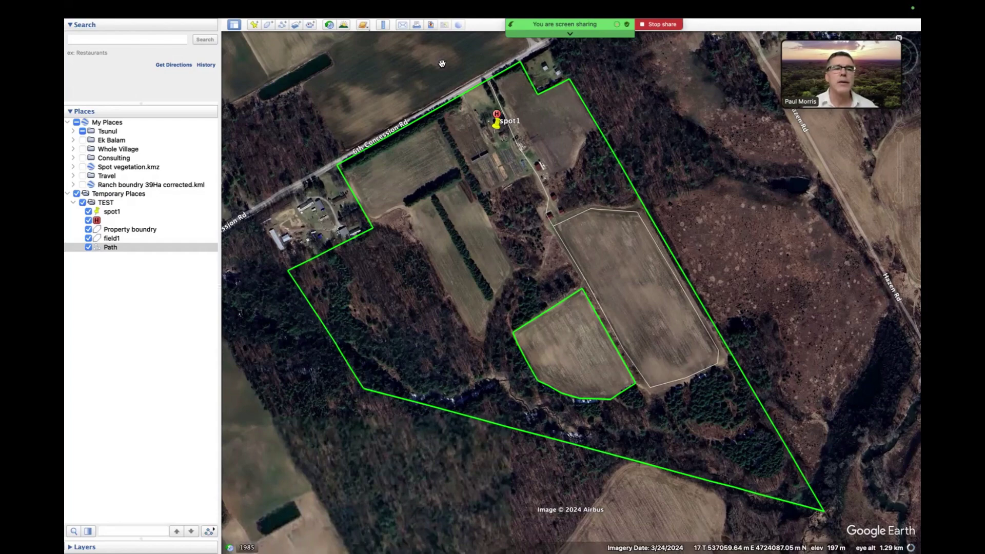
Step: Measure the length of the tree row along the northwest field's southern edge with the Ruler's Line mode
{"action": "left_click", "coordinate": [382, 25]}
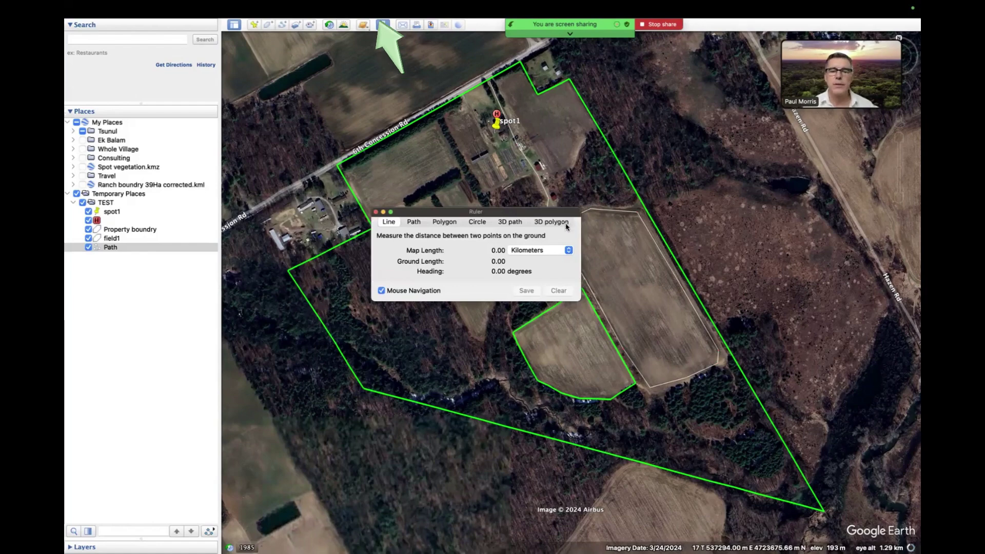
{"action": "left_click_drag", "start_coordinate": [565, 213], "coordinate": [564, 215]}
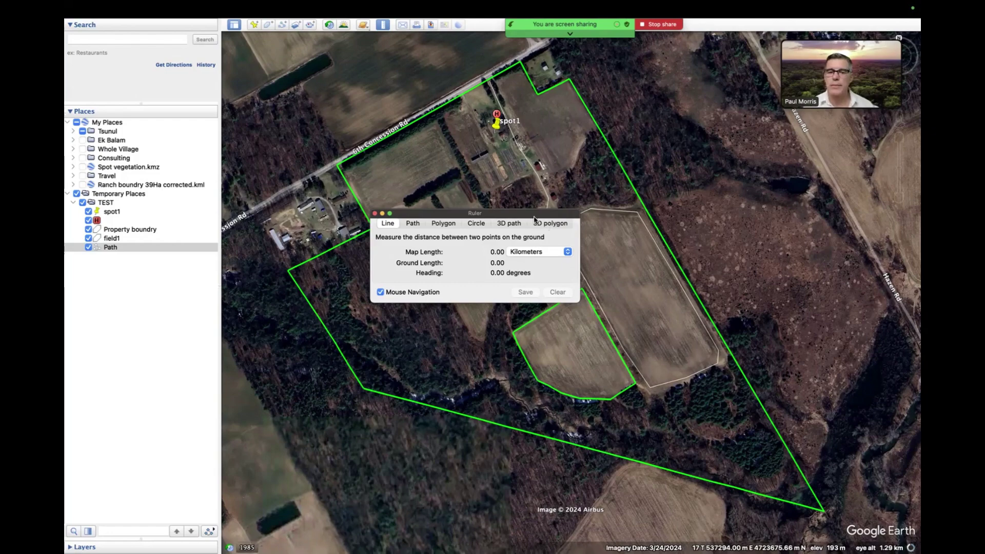
{"action": "left_click_drag", "start_coordinate": [533, 215], "coordinate": [515, 349]}
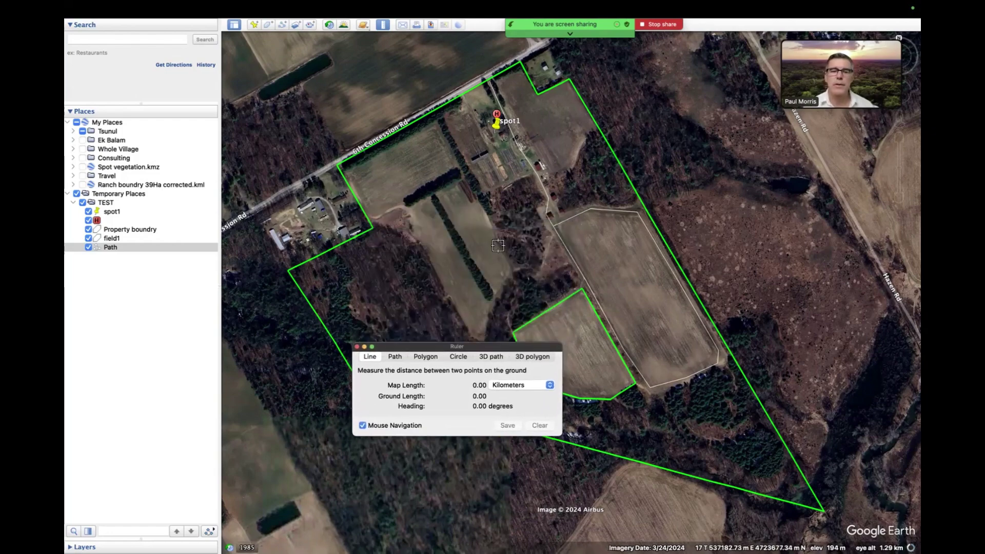
{"action": "left_click", "coordinate": [458, 176]}
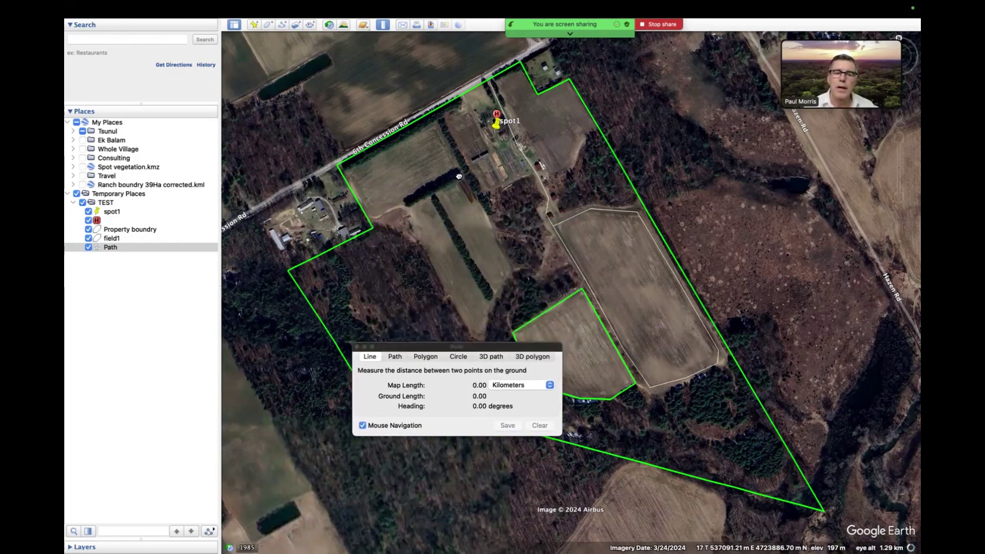
{"action": "left_click", "coordinate": [369, 358]}
{"action": "left_click", "coordinate": [405, 204]}
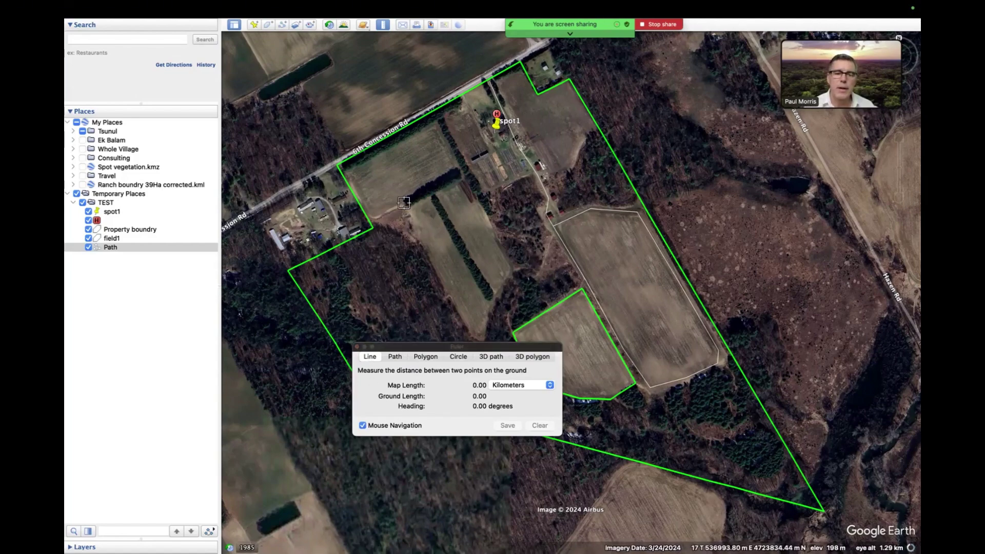
{"action": "left_click", "coordinate": [460, 176]}
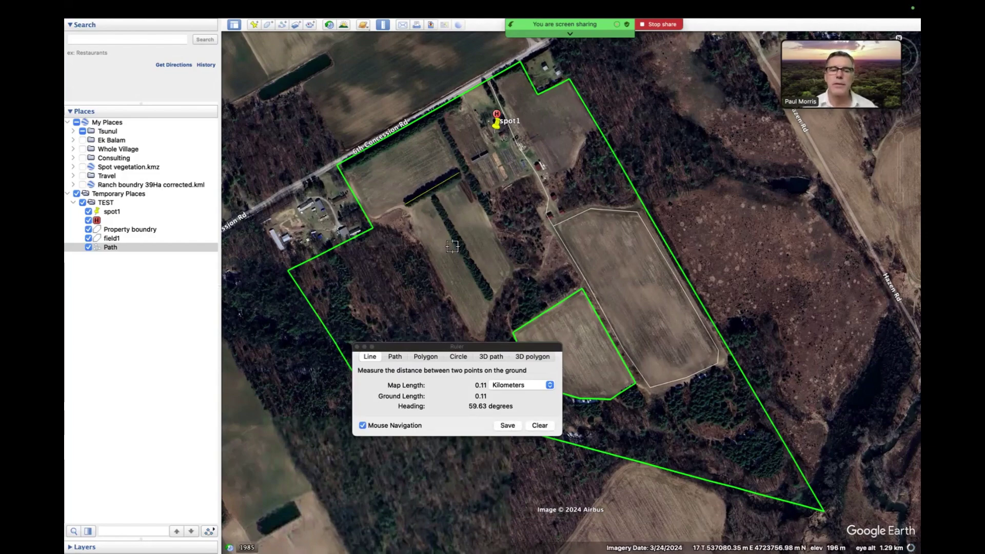
{"action": "scroll", "coordinate": [459, 241], "scroll_direction": "up", "scroll_amount": 3}
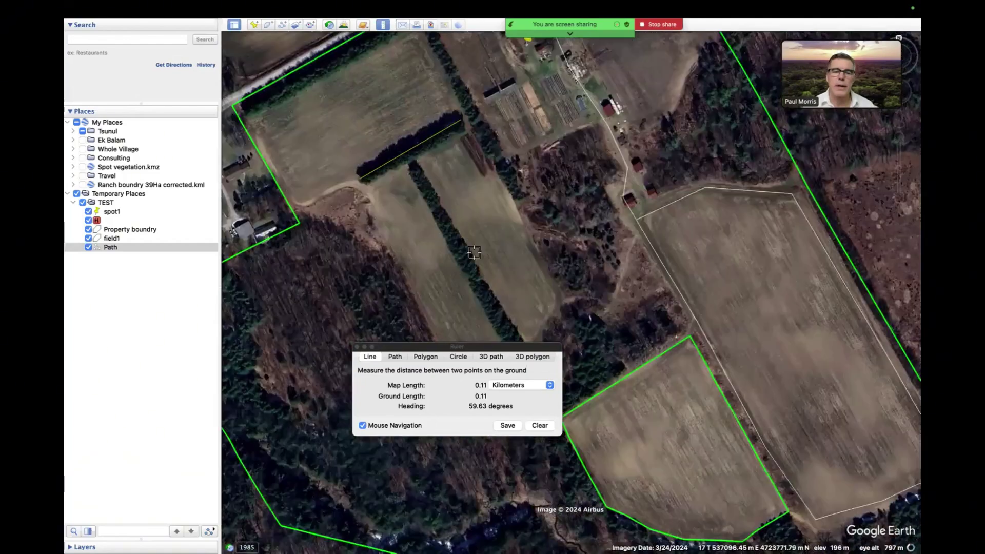
Step: Clear the tree-row line and measure the western edge of the northern straw-covered garden bed with the Ruler's Line mode in Meters
{"action": "scroll", "coordinate": [553, 271], "scroll_direction": "up", "scroll_amount": 2}
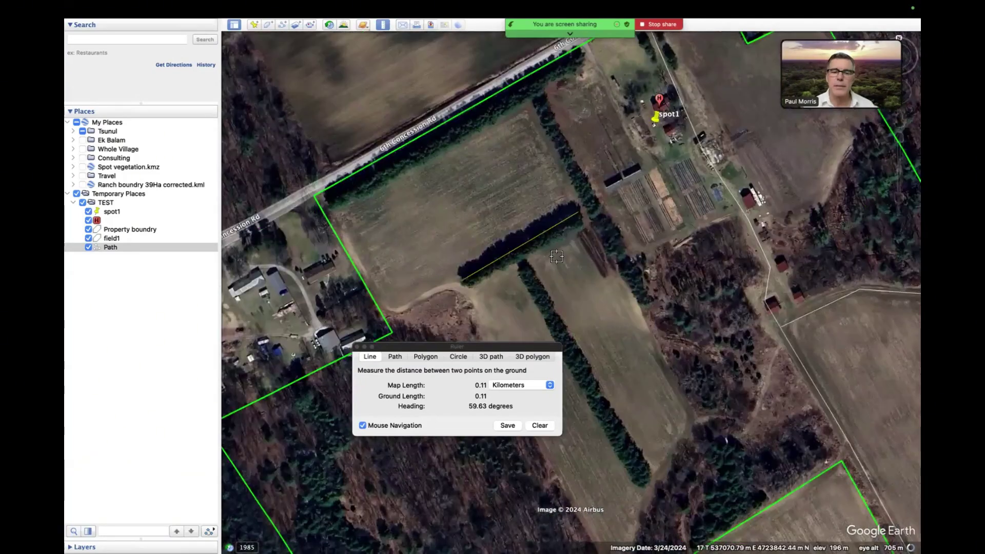
{"action": "left_click", "coordinate": [699, 232]}
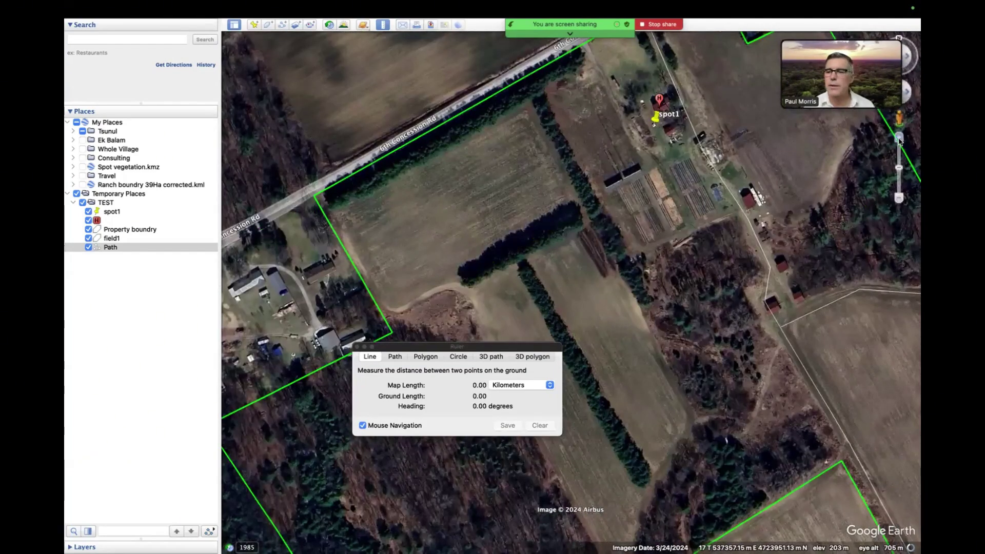
{"action": "left_click", "coordinate": [899, 139]}
{"action": "left_click", "coordinate": [899, 139]}
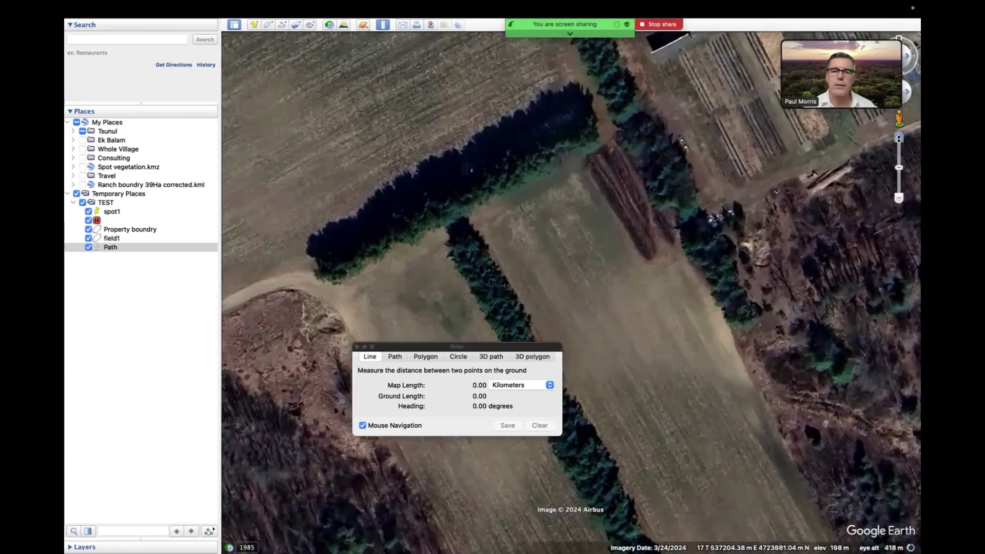
{"action": "left_click", "coordinate": [899, 139]}
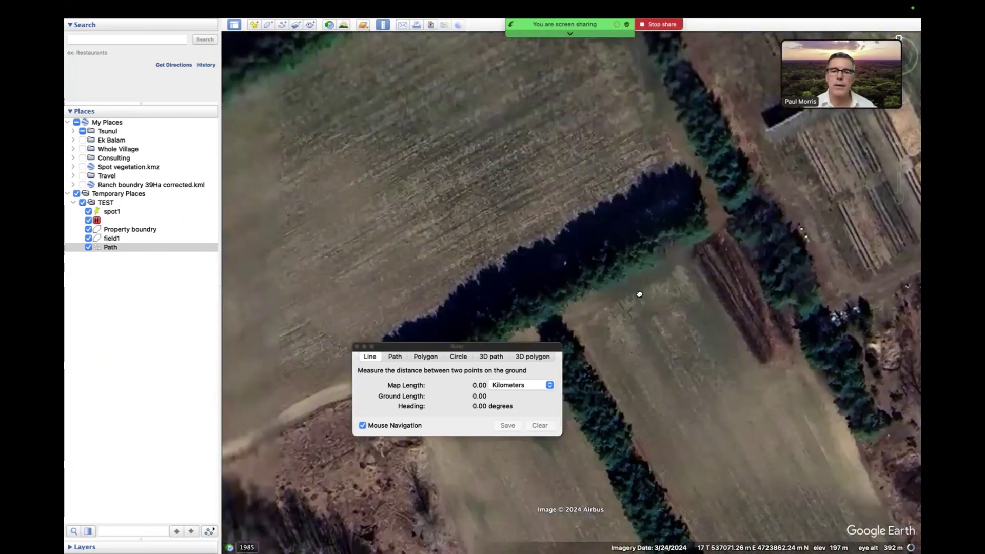
{"action": "left_click_drag", "start_coordinate": [649, 293], "coordinate": [646, 209]}
{"action": "left_click_drag", "start_coordinate": [556, 210], "coordinate": [585, 125]}
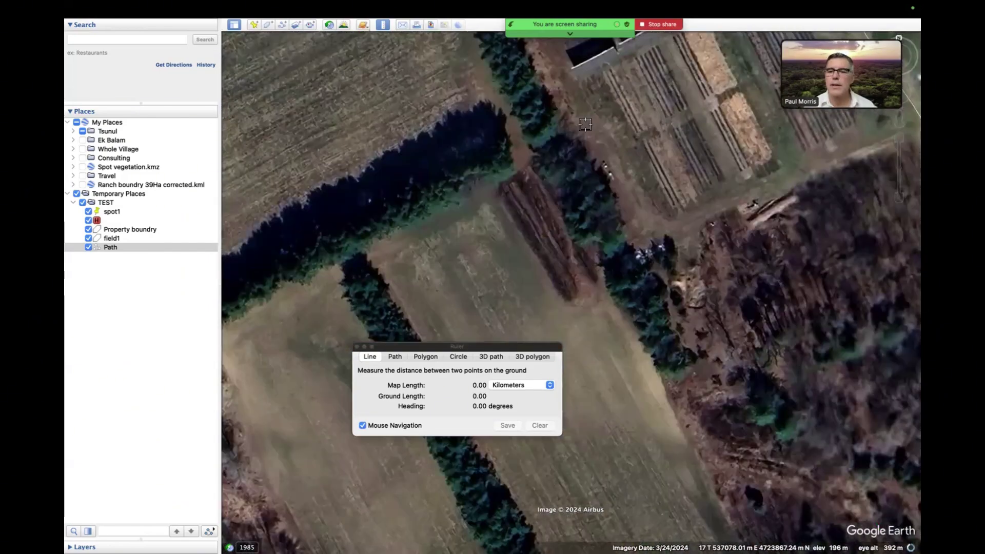
{"action": "left_click_drag", "start_coordinate": [688, 80], "coordinate": [599, 201]}
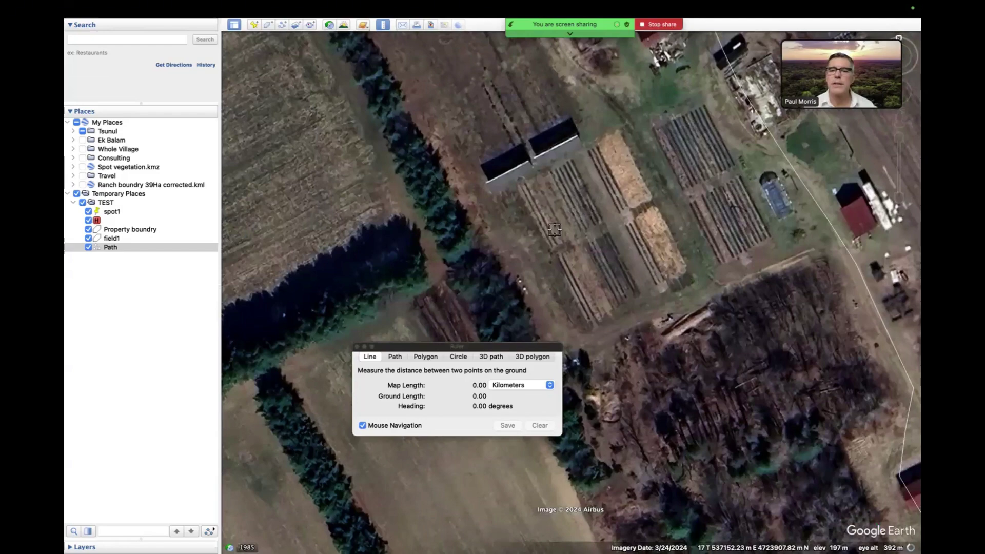
{"action": "left_click_drag", "start_coordinate": [549, 154], "coordinate": [498, 195]}
{"action": "left_click", "coordinate": [897, 137]}
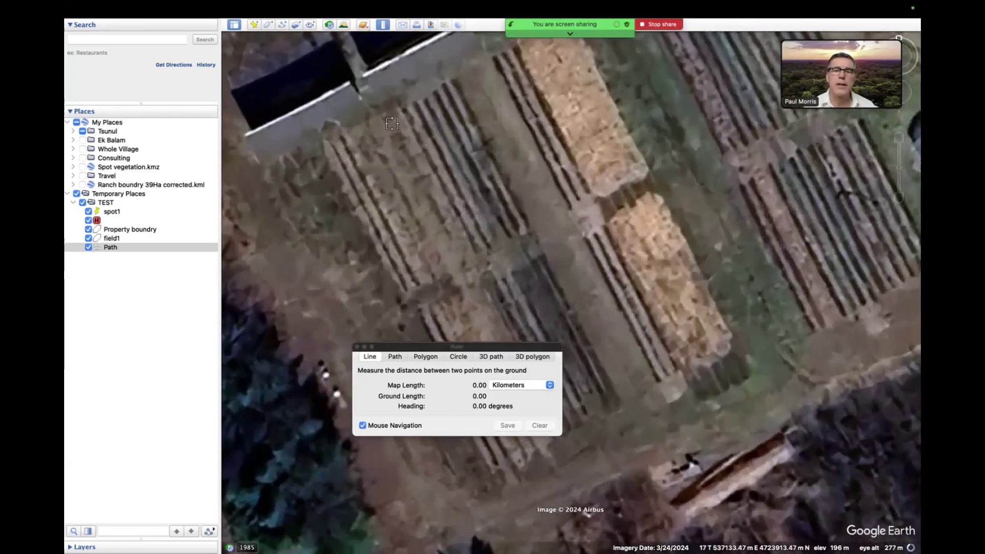
{"action": "left_click_drag", "start_coordinate": [392, 124], "coordinate": [502, 212]}
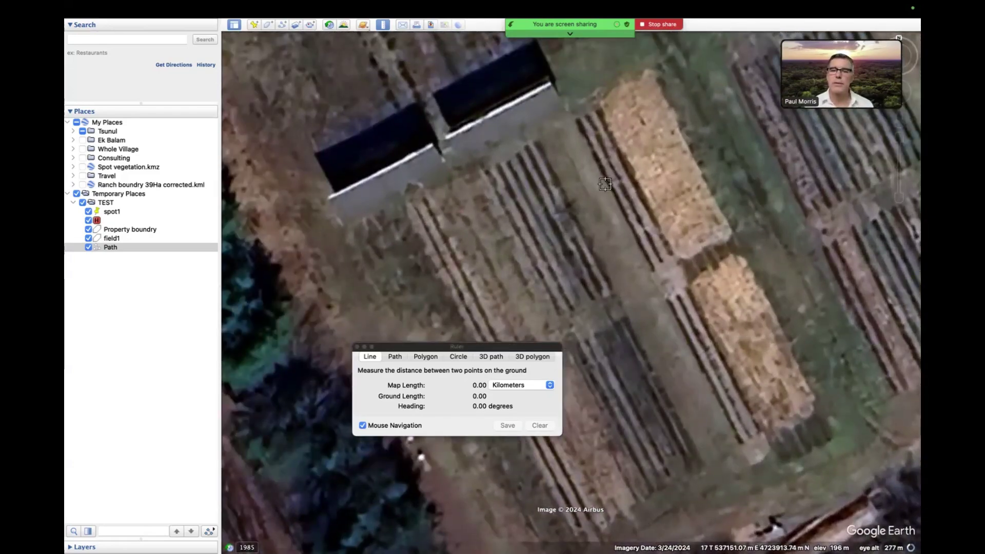
{"action": "left_click", "coordinate": [597, 109]}
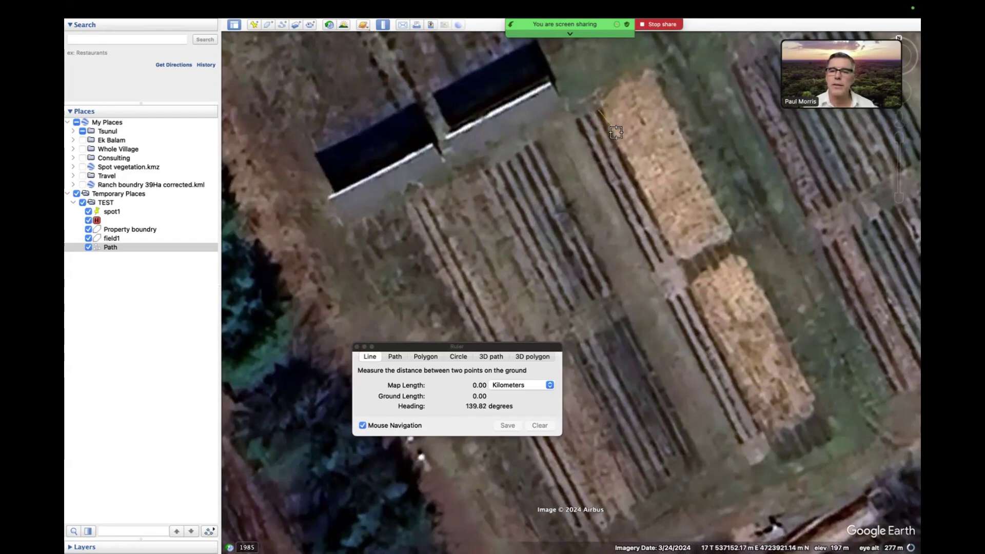
{"action": "left_click", "coordinate": [671, 256]}
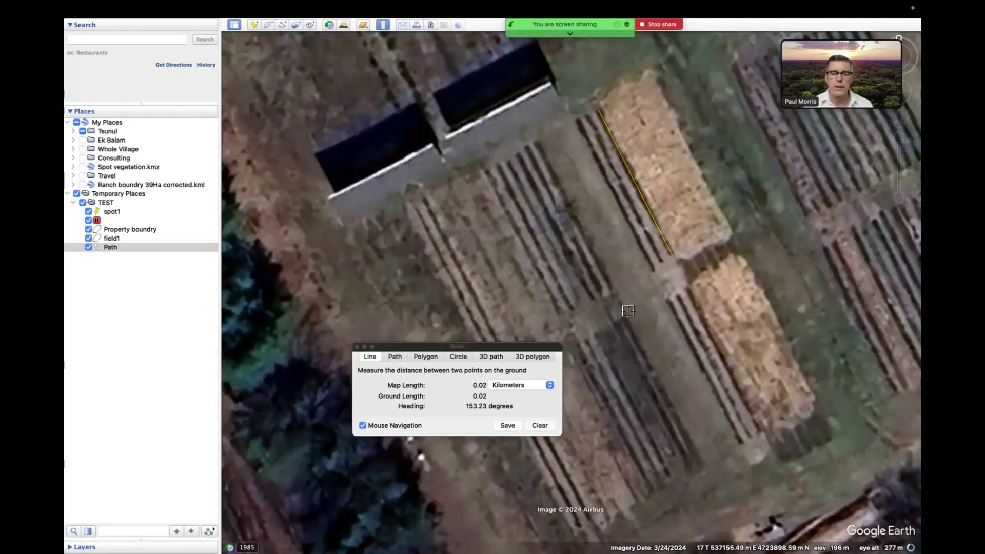
{"action": "left_click", "coordinate": [498, 387]}
{"action": "left_click", "coordinate": [505, 378]}
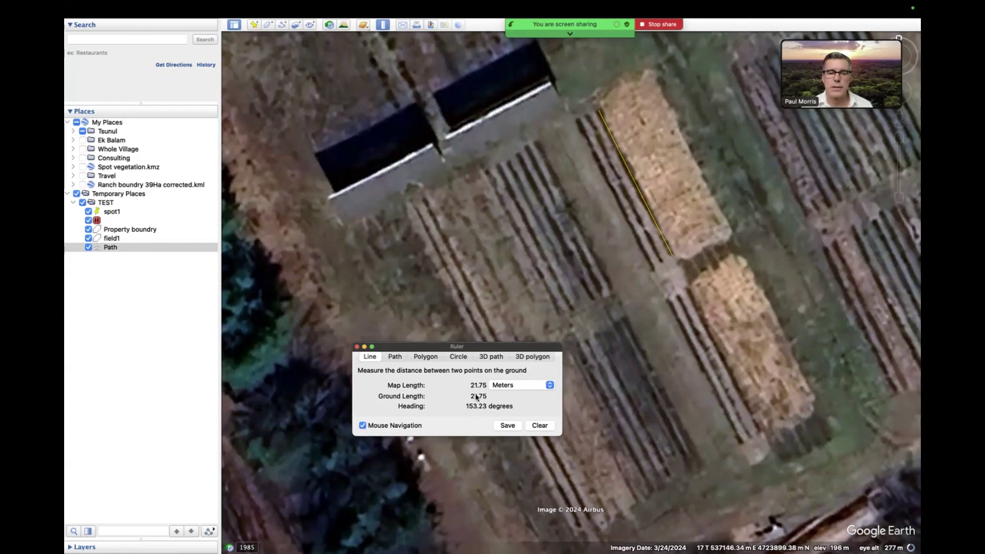
Step: Measure the perimeter and area of the northern straw-covered bed by outlining its four corners in the Ruler's Polygon mode
{"action": "left_click", "coordinate": [426, 356]}
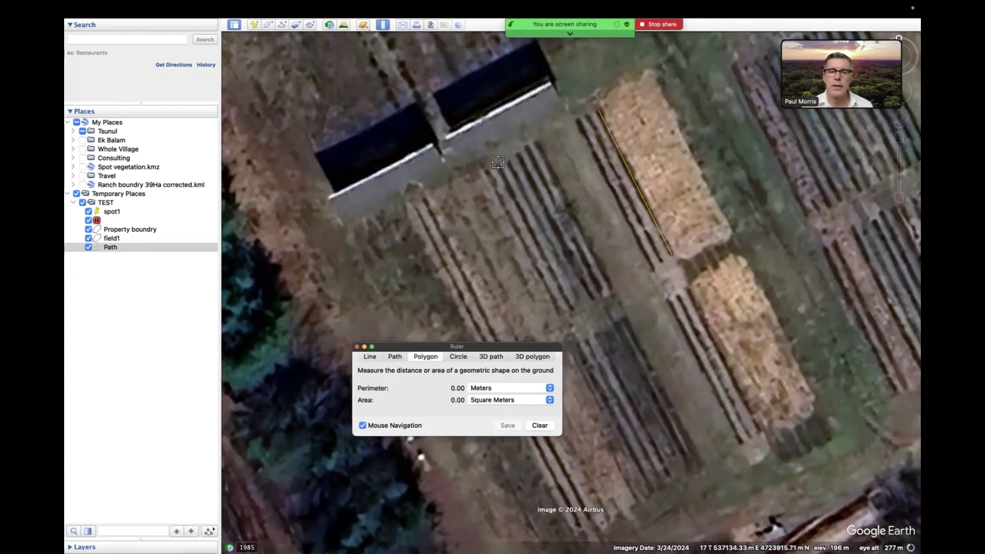
{"action": "left_click_drag", "start_coordinate": [596, 103], "coordinate": [551, 131]}
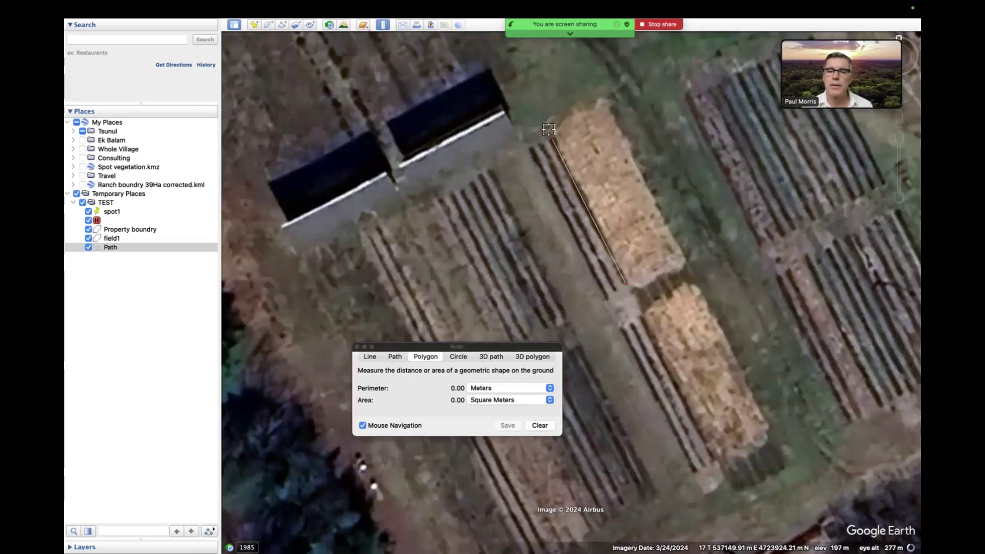
{"action": "left_click", "coordinate": [630, 288]}
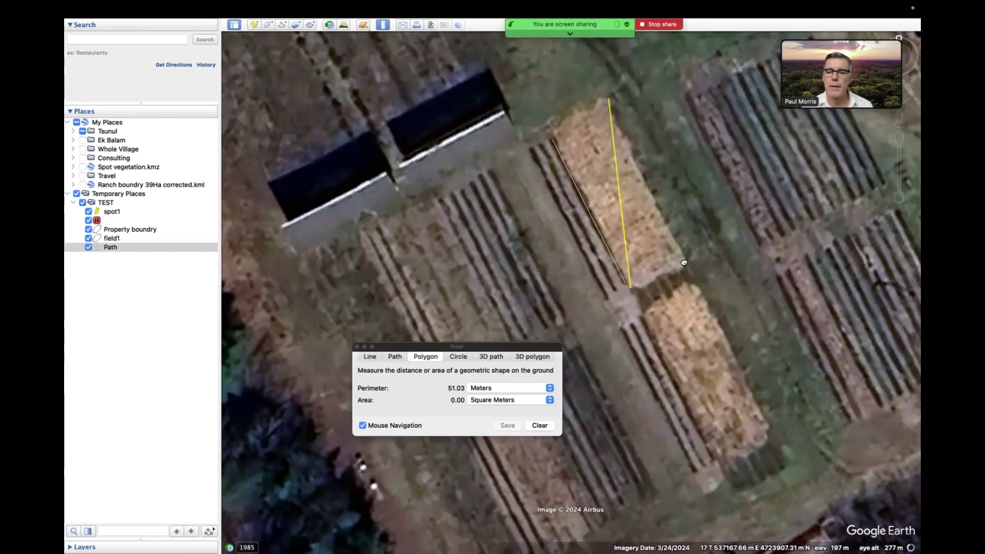
{"action": "left_click", "coordinate": [646, 281]}
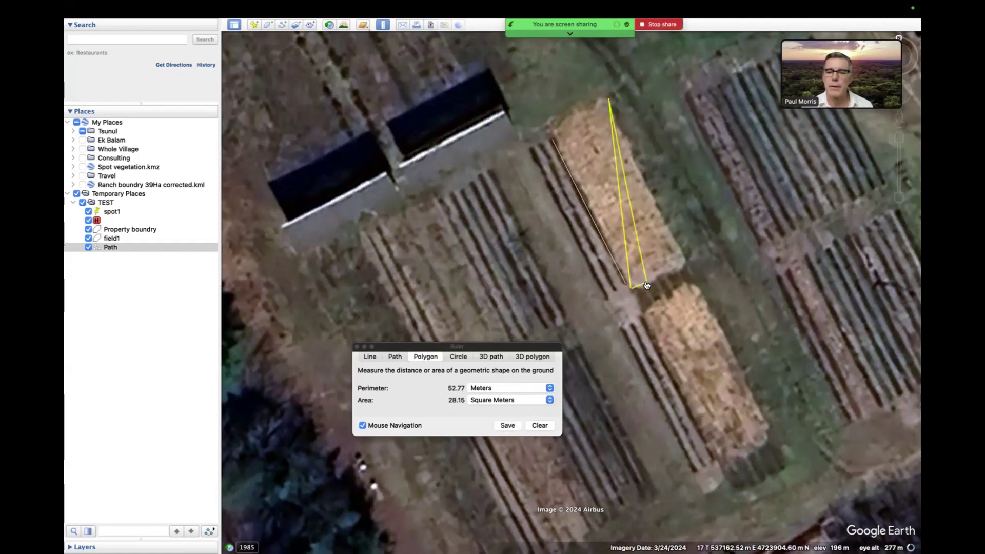
{"action": "left_click", "coordinate": [685, 264]}
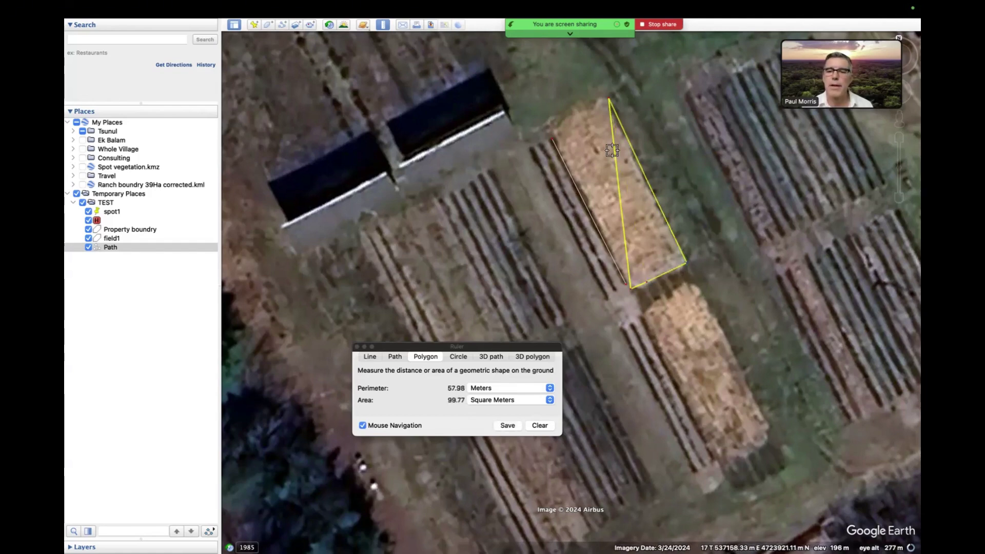
{"action": "left_click_drag", "start_coordinate": [609, 98], "coordinate": [610, 98]}
{"action": "left_click", "coordinate": [554, 128]}
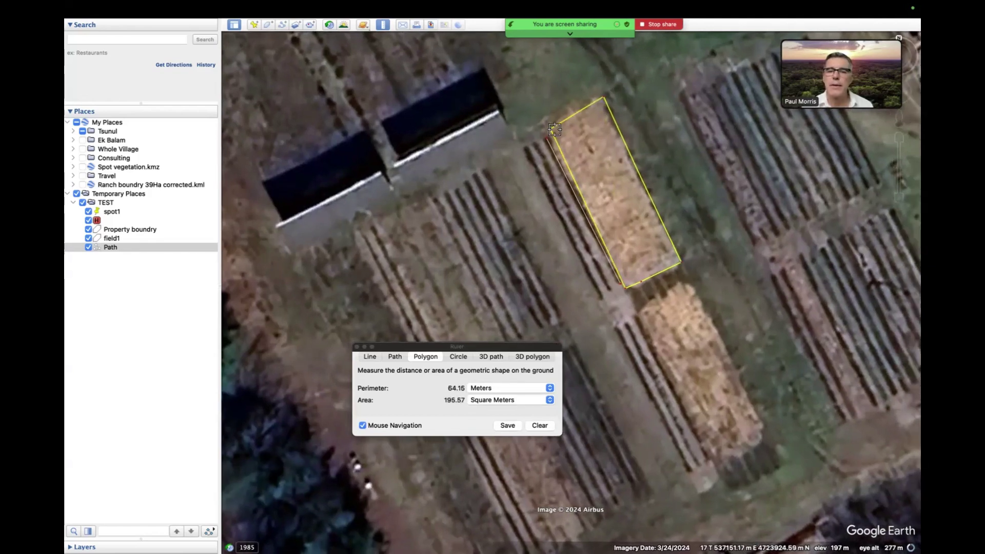
{"action": "left_click_drag", "start_coordinate": [550, 132], "coordinate": [544, 131]}
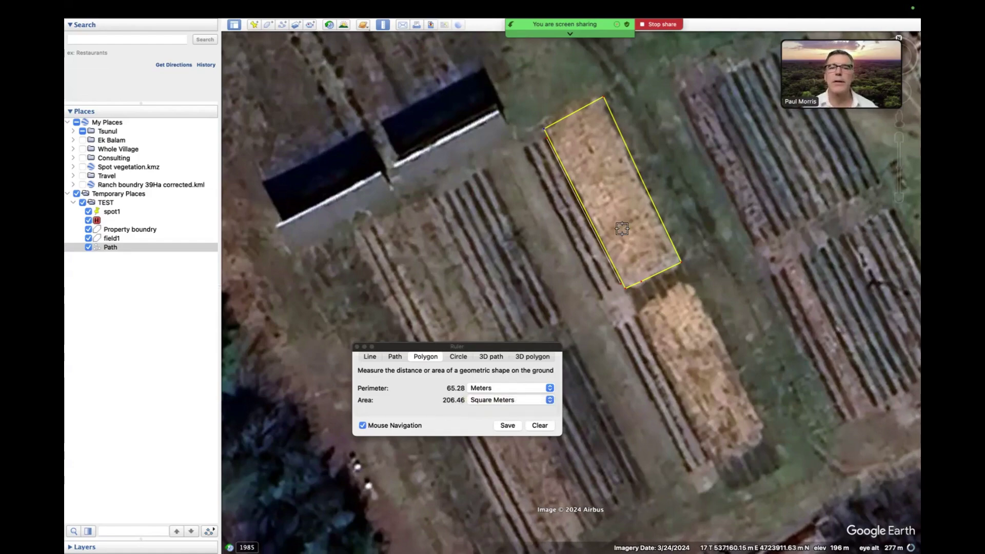
Step: Examine the outlined bed's position among the garden plots and the wider farm, and close the Ruler without saving the measurement
{"action": "scroll", "coordinate": [611, 251], "scroll_direction": "down", "scroll_amount": 2}
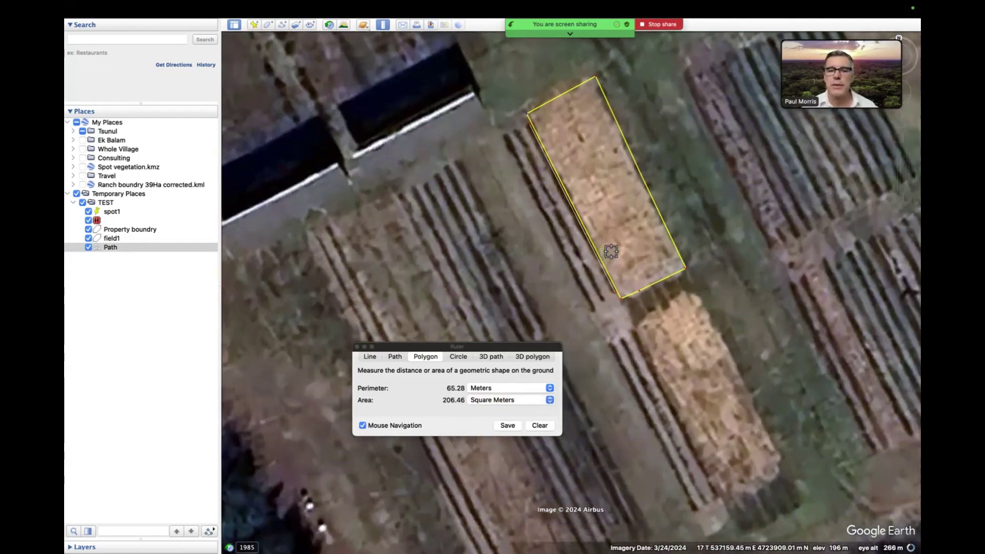
{"action": "scroll", "coordinate": [610, 251], "scroll_direction": "down", "scroll_amount": 3}
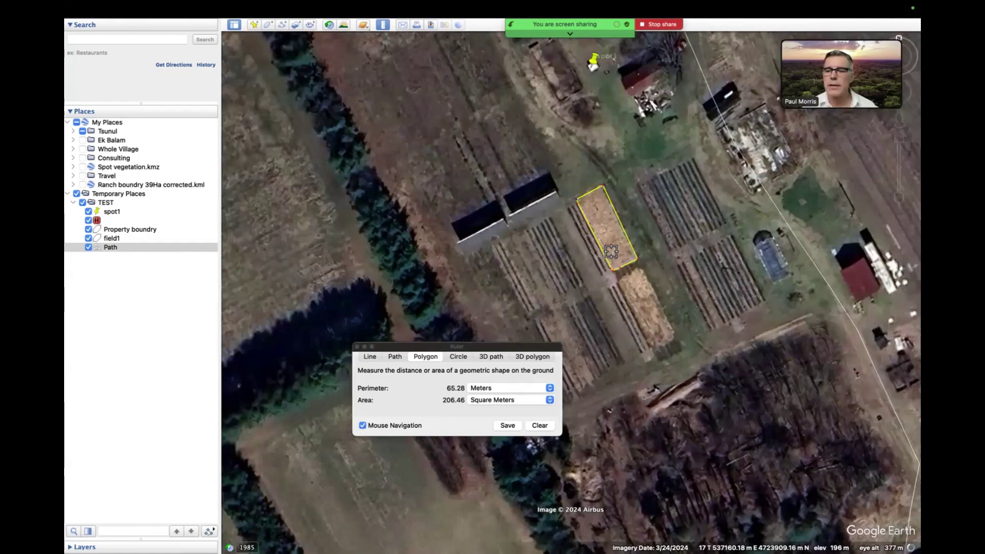
{"action": "scroll", "coordinate": [611, 250], "scroll_direction": "down", "scroll_amount": 4}
{"action": "scroll", "coordinate": [611, 251], "scroll_direction": "down", "scroll_amount": 3}
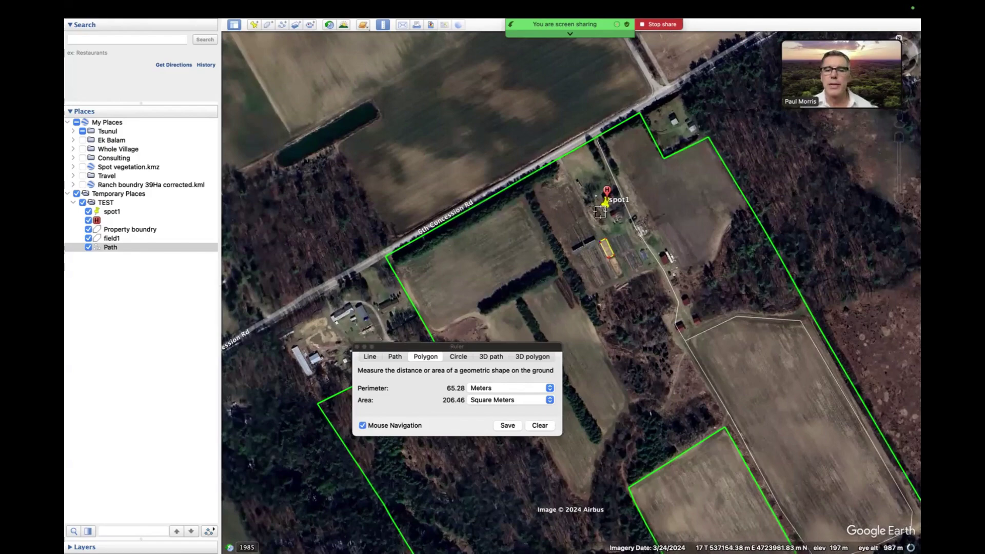
{"action": "scroll", "coordinate": [641, 251], "scroll_direction": "up", "scroll_amount": 2}
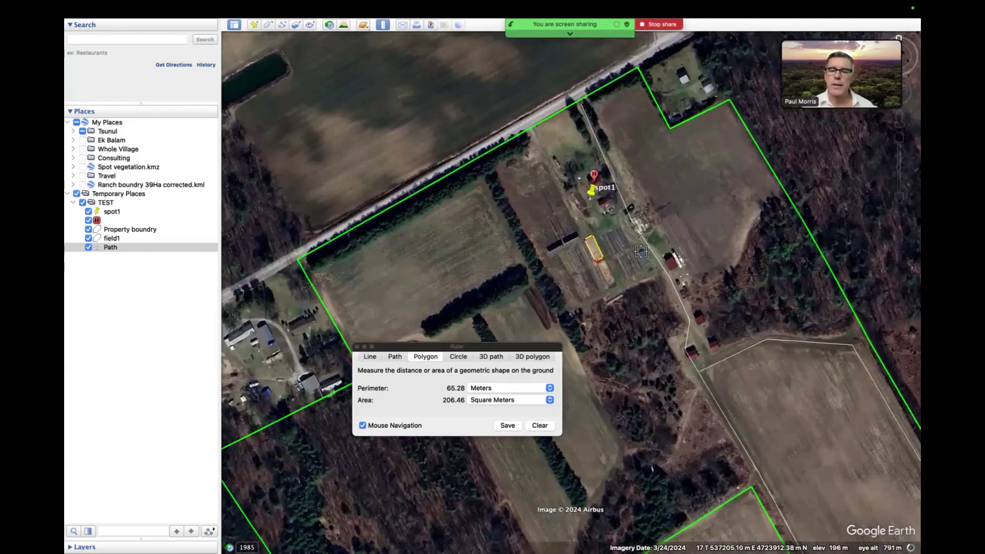
{"action": "scroll", "coordinate": [644, 279], "scroll_direction": "up", "scroll_amount": 2}
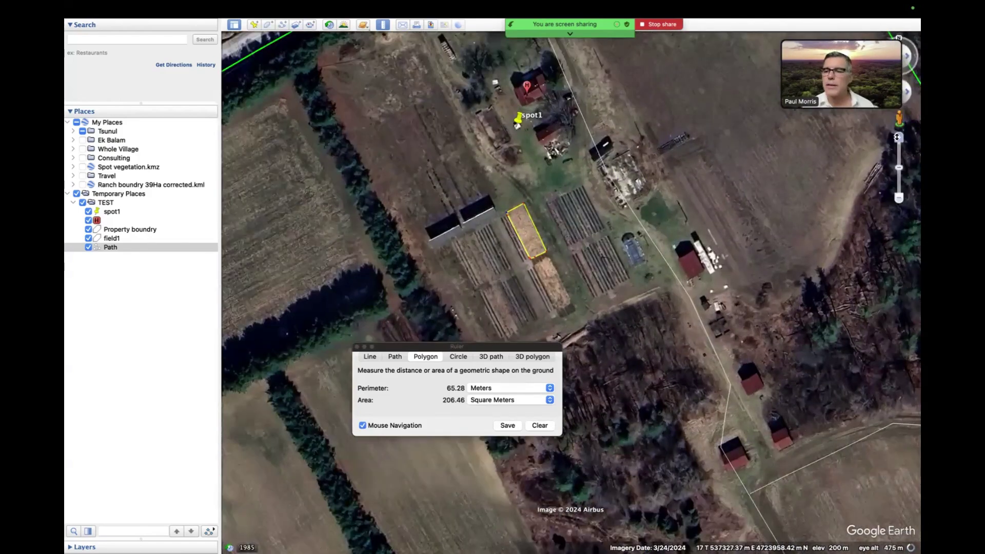
{"action": "left_click", "coordinate": [896, 138]}
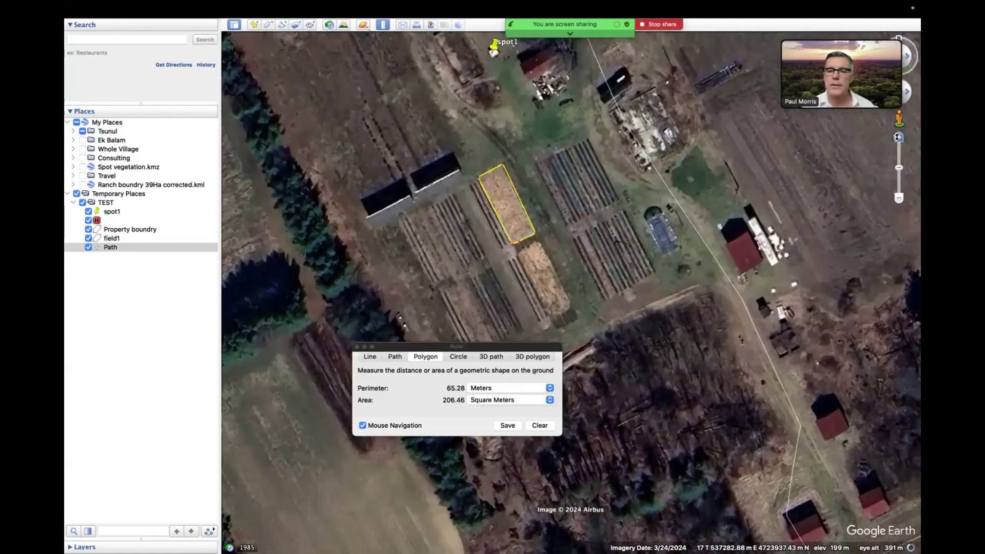
{"action": "left_click", "coordinate": [896, 137]}
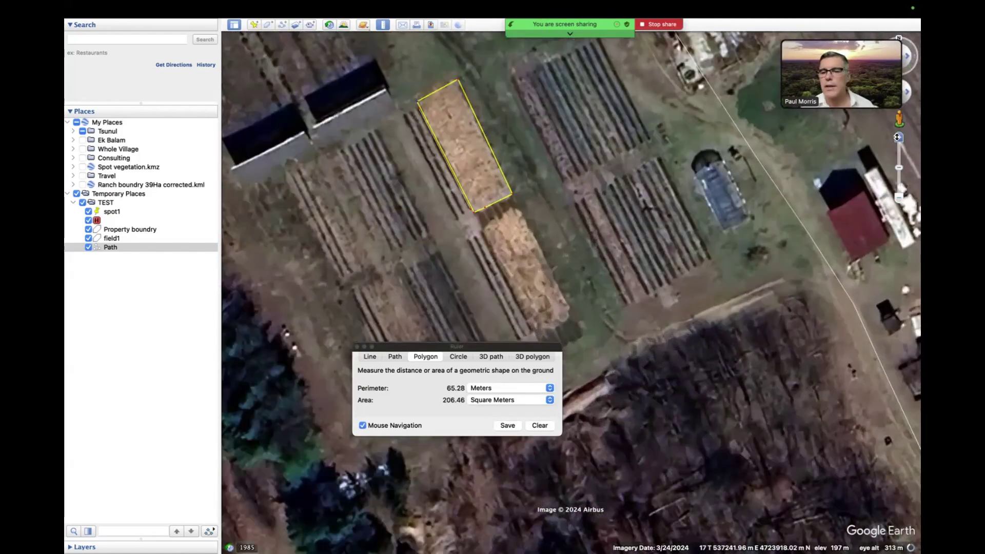
{"action": "left_click", "coordinate": [897, 138]}
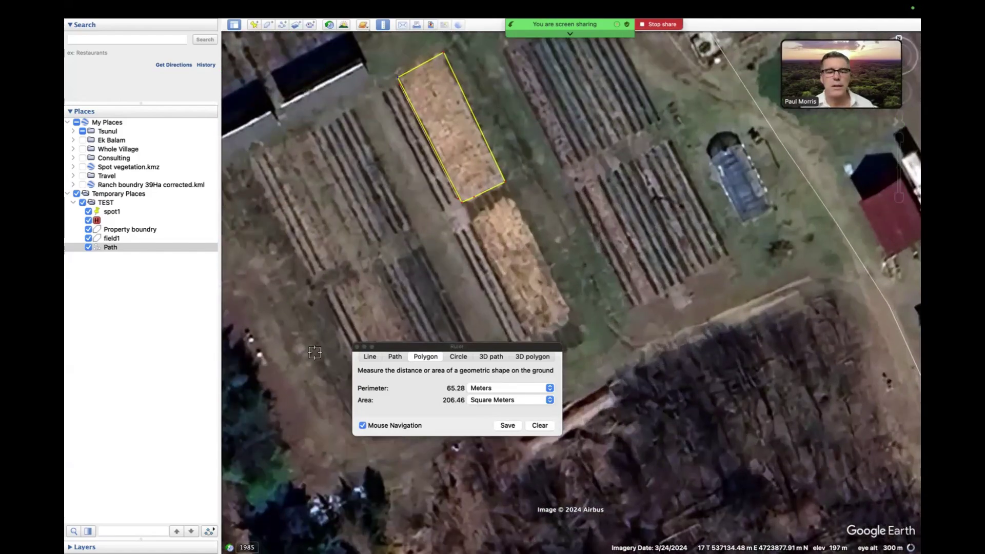
{"action": "left_click", "coordinate": [357, 347]}
Step: Hide the spot1 placemark, the red H placemark, the Path and the field1 polygon in the TEST folder
{"action": "left_click_drag", "start_coordinate": [438, 214], "coordinate": [418, 219]}
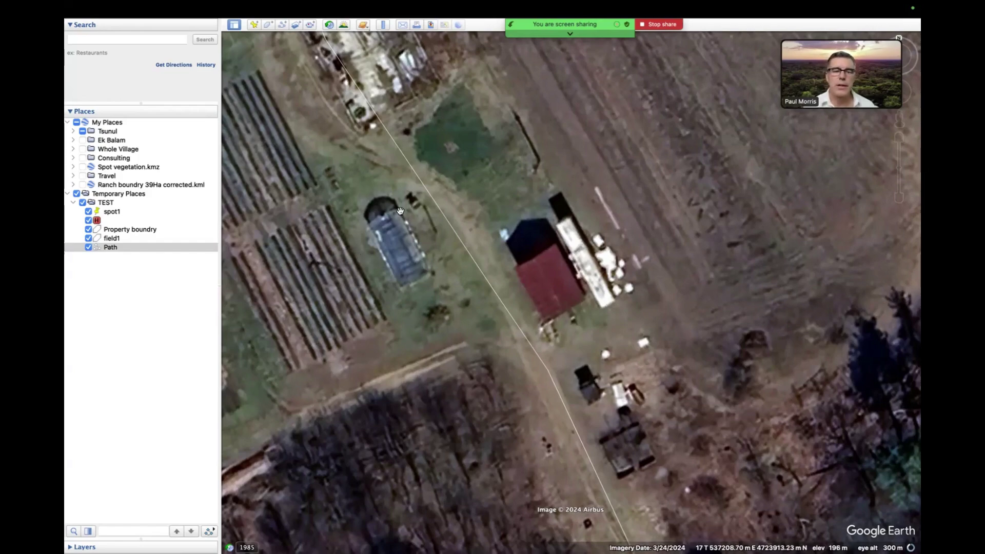
{"action": "left_click_drag", "start_coordinate": [475, 105], "coordinate": [627, 173]}
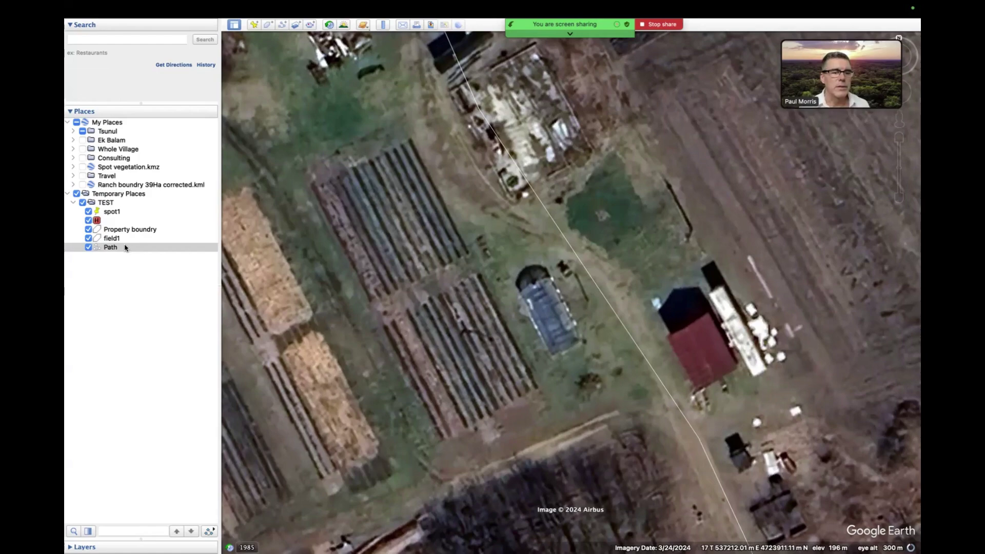
{"action": "left_click", "coordinate": [899, 196]}
{"action": "left_click", "coordinate": [899, 196]}
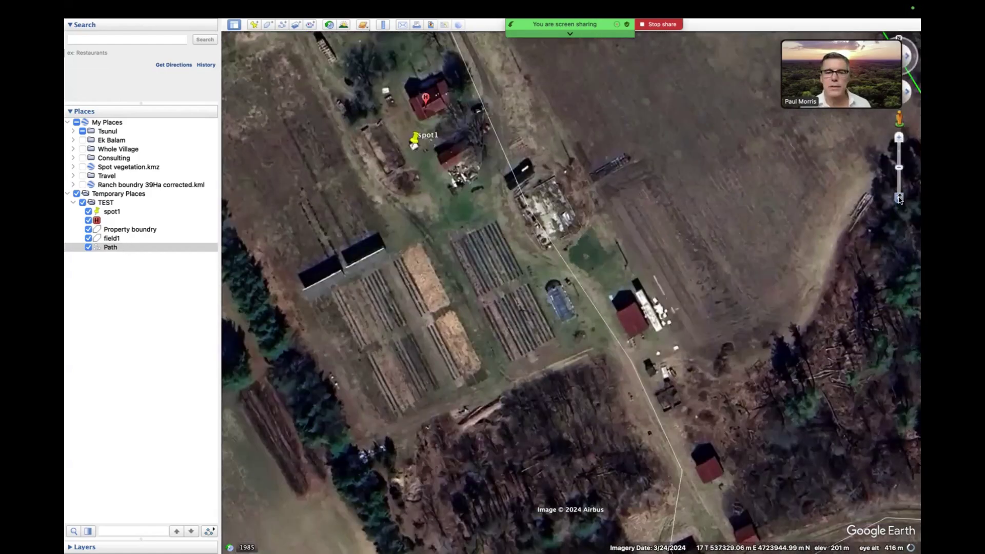
{"action": "left_click", "coordinate": [898, 197]}
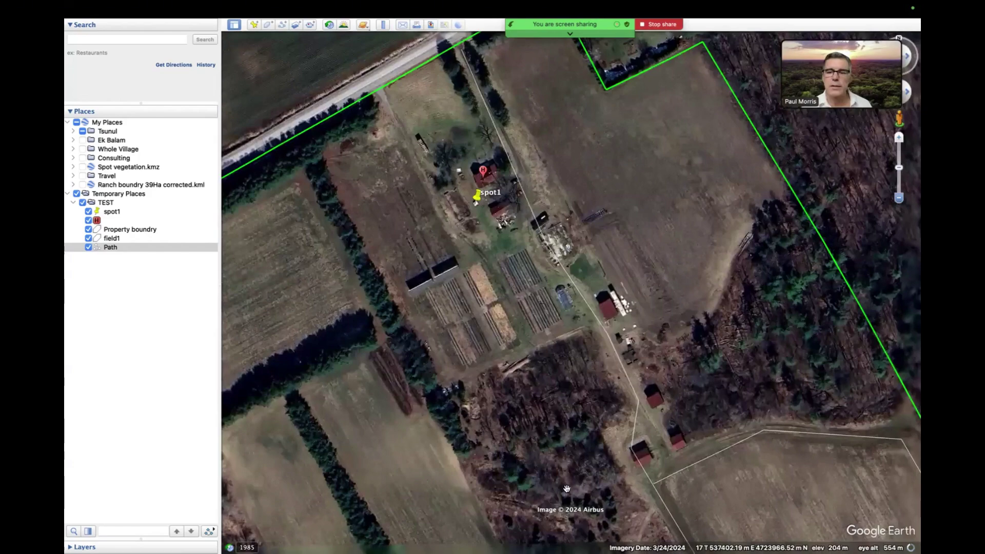
{"action": "scroll", "coordinate": [585, 382], "scroll_direction": "down", "scroll_amount": 3}
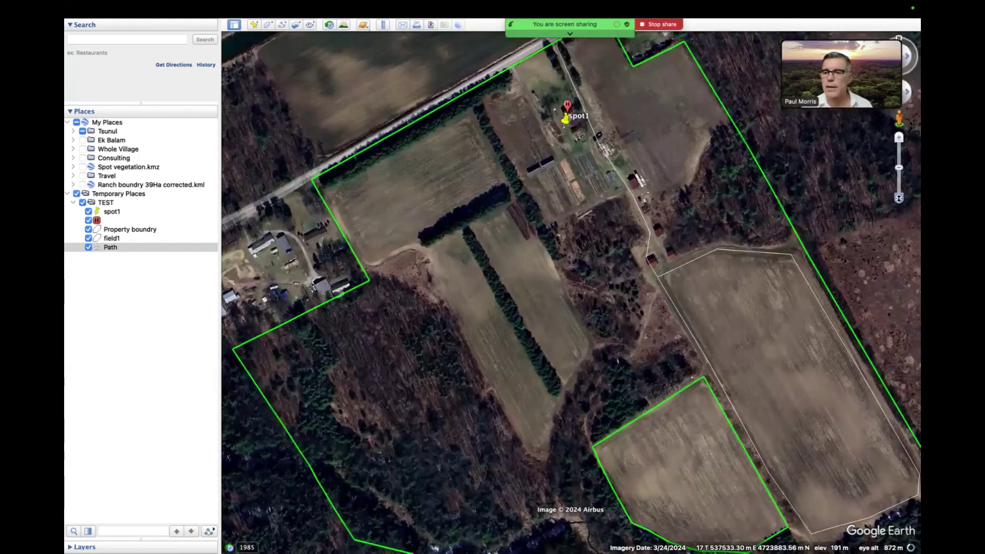
{"action": "scroll", "coordinate": [676, 355], "scroll_direction": "down", "scroll_amount": 3}
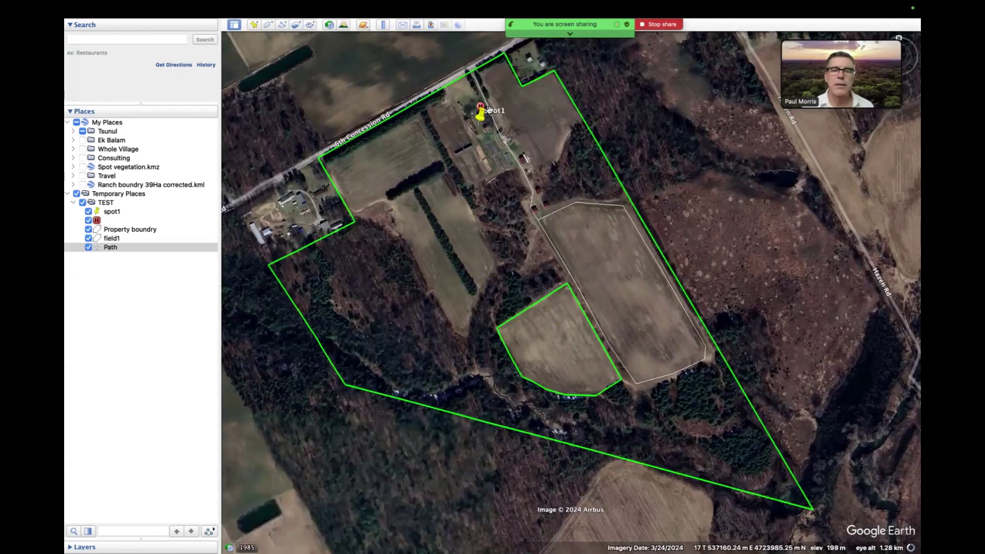
{"action": "left_click", "coordinate": [89, 221]}
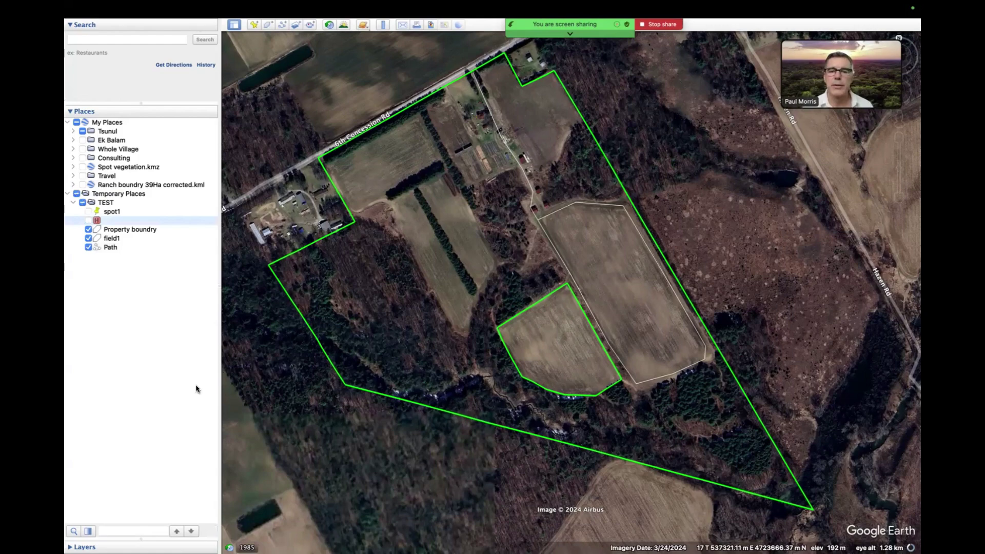
{"action": "left_click", "coordinate": [89, 248]}
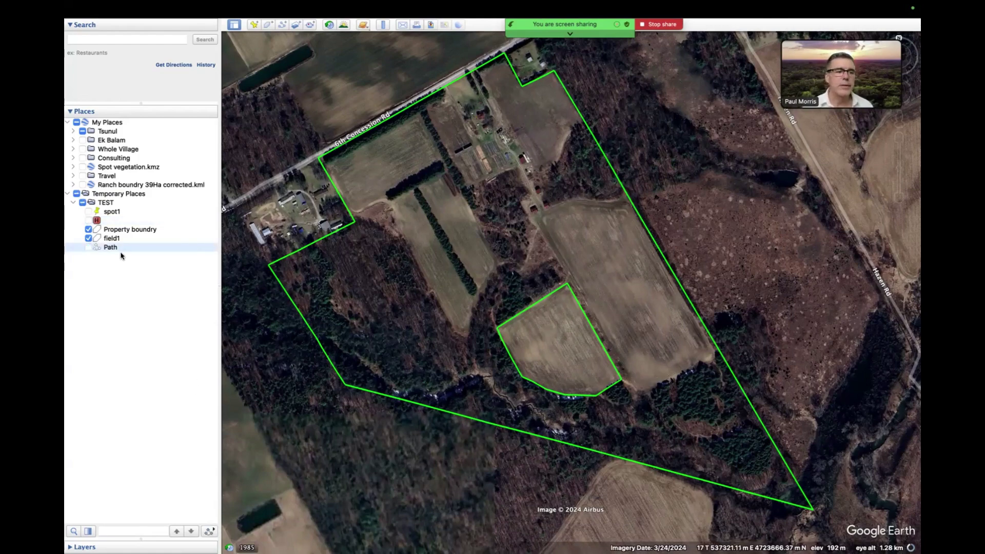
{"action": "left_click", "coordinate": [89, 238]}
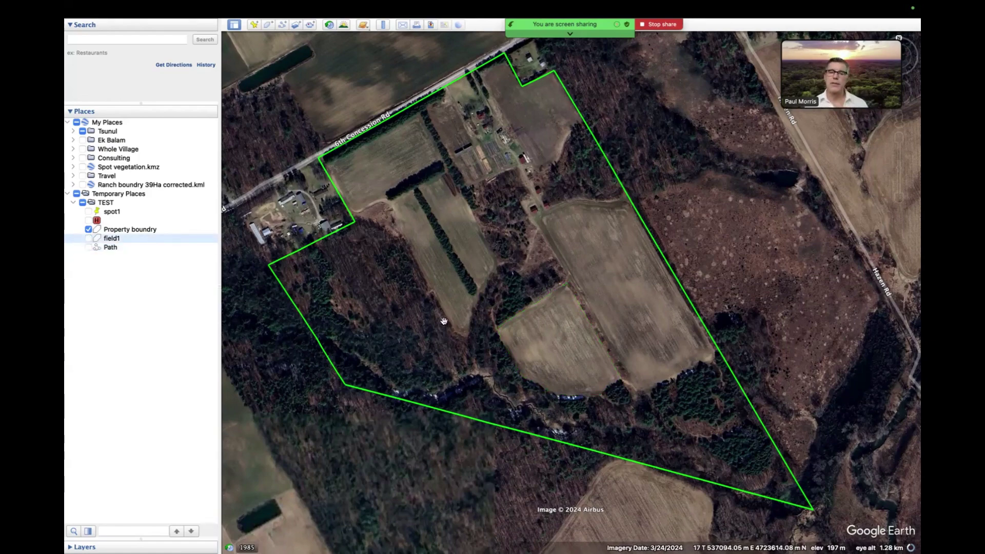
Step: Show the field1 polygon in the TEST folder and toggle the Property boundry outline off and back on
{"action": "left_click_drag", "start_coordinate": [490, 231], "coordinate": [523, 224]}
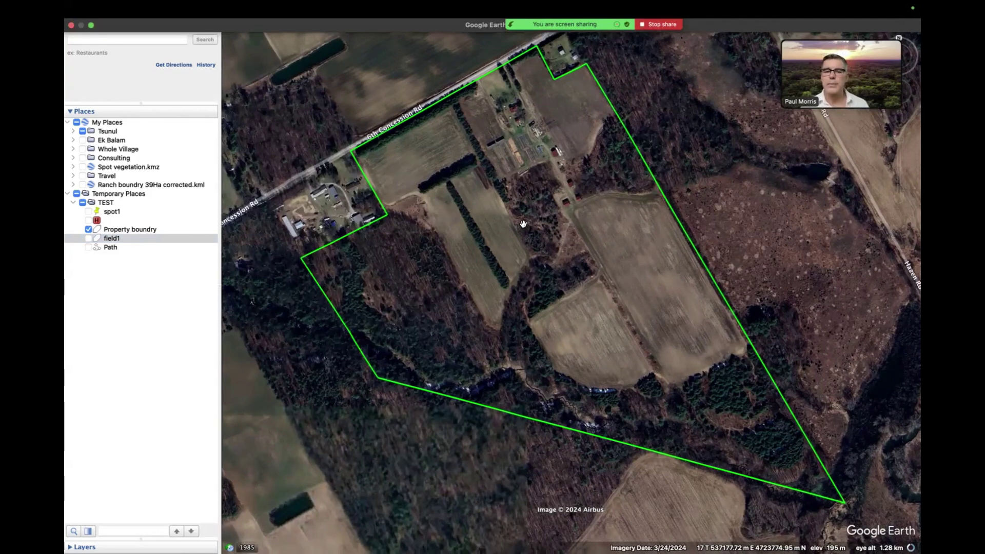
{"action": "left_click", "coordinate": [89, 238]}
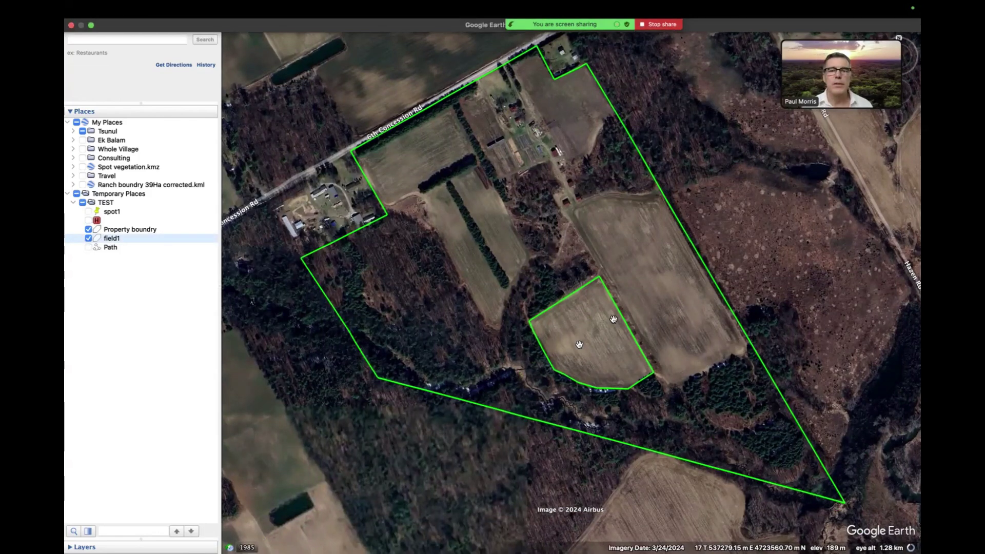
{"action": "left_click", "coordinate": [89, 229]}
{"action": "left_click", "coordinate": [89, 229]}
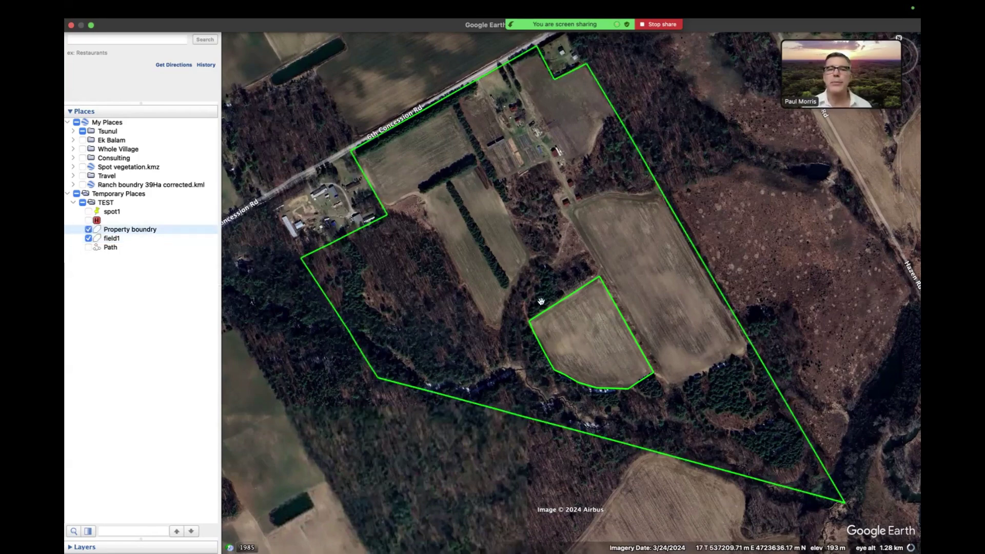
Step: Examine the save options for the TEST folder and its contents, and select the Property boundry polygon
{"action": "mouse_move", "coordinate": [266, 4]}
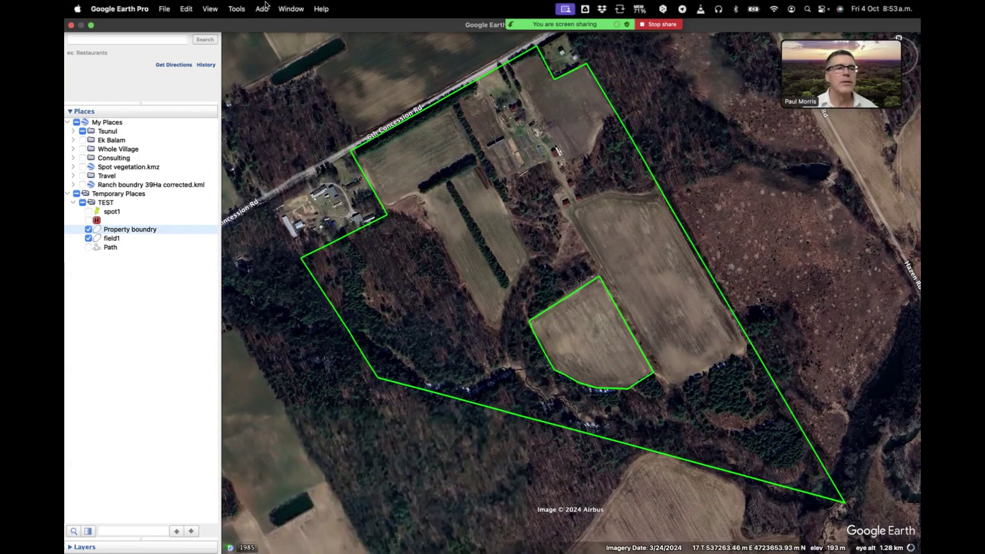
{"action": "left_click", "coordinate": [165, 9]}
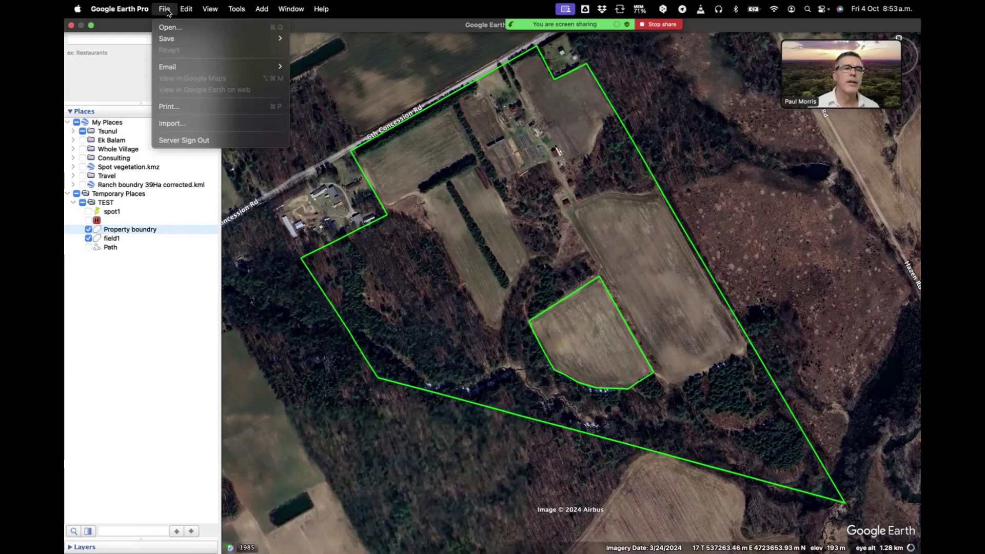
{"action": "mouse_move", "coordinate": [162, 39]}
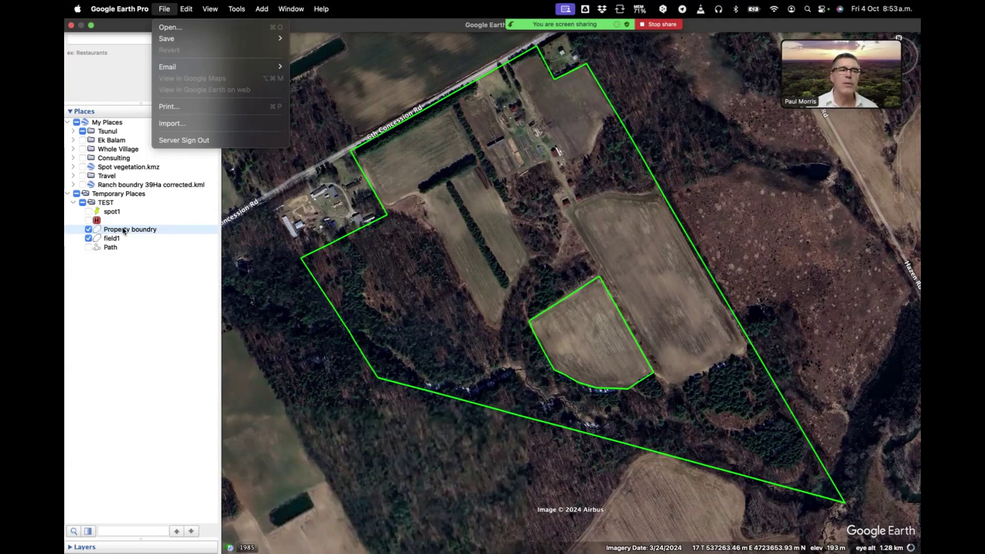
{"action": "mouse_move", "coordinate": [283, 41]}
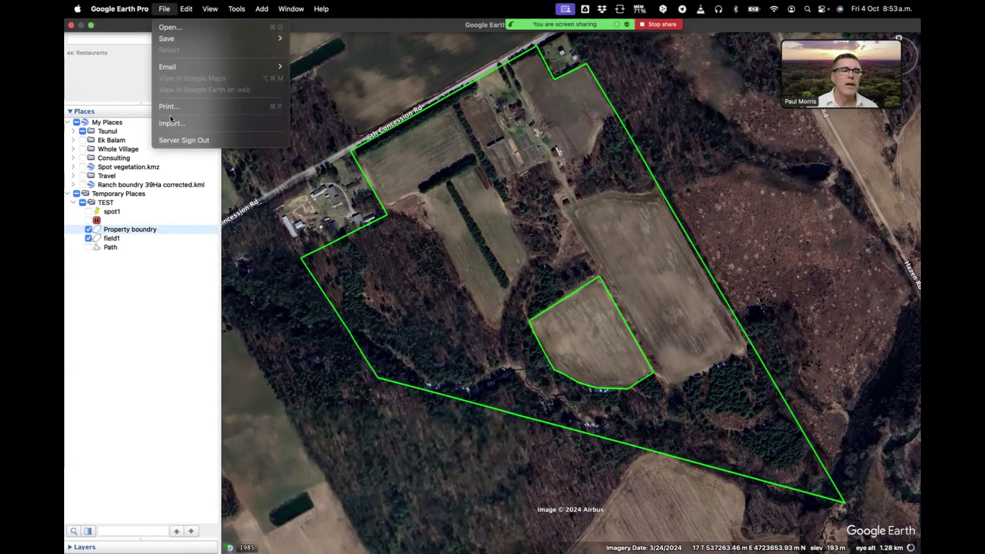
{"action": "left_click", "coordinate": [105, 204]}
{"action": "left_click", "coordinate": [105, 204]}
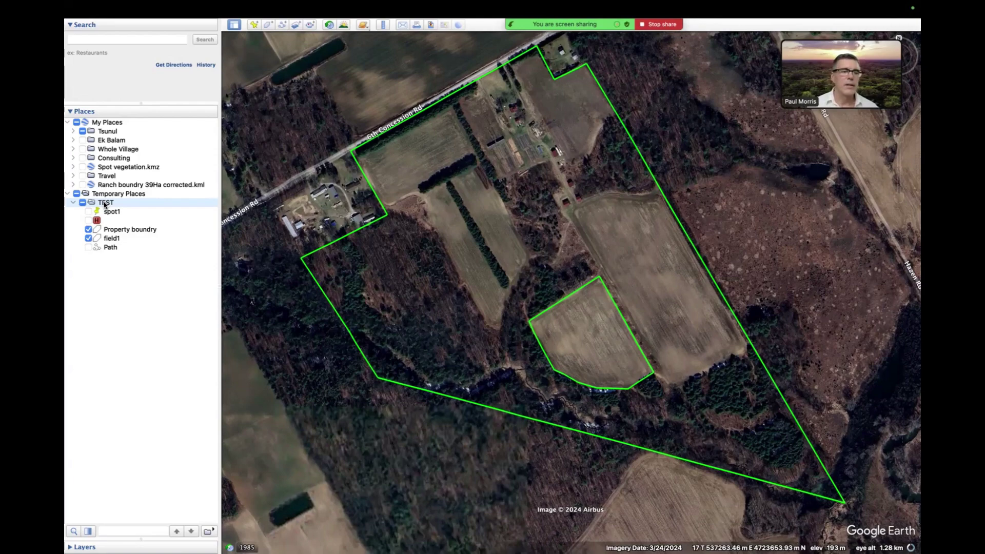
{"action": "left_click", "coordinate": [73, 204]}
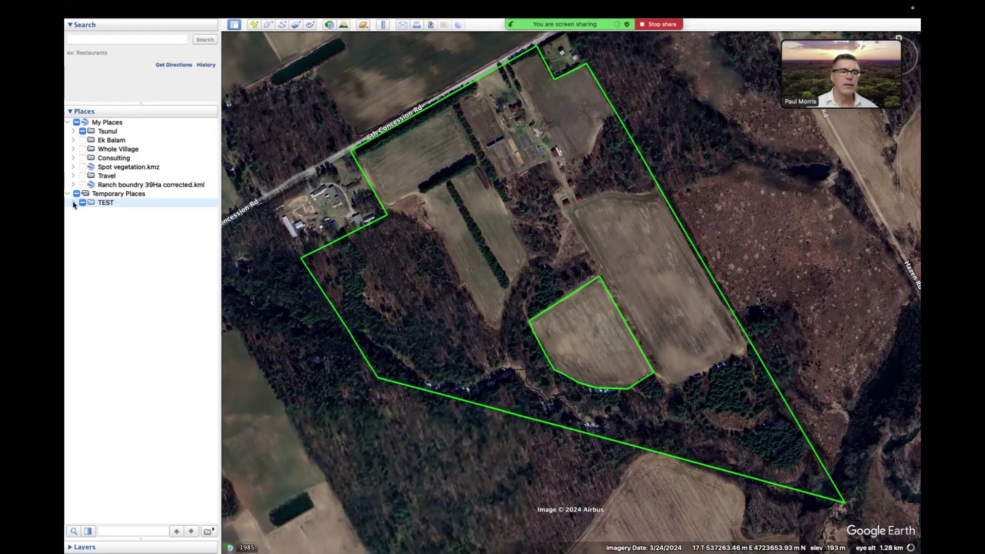
{"action": "left_click", "coordinate": [73, 203]}
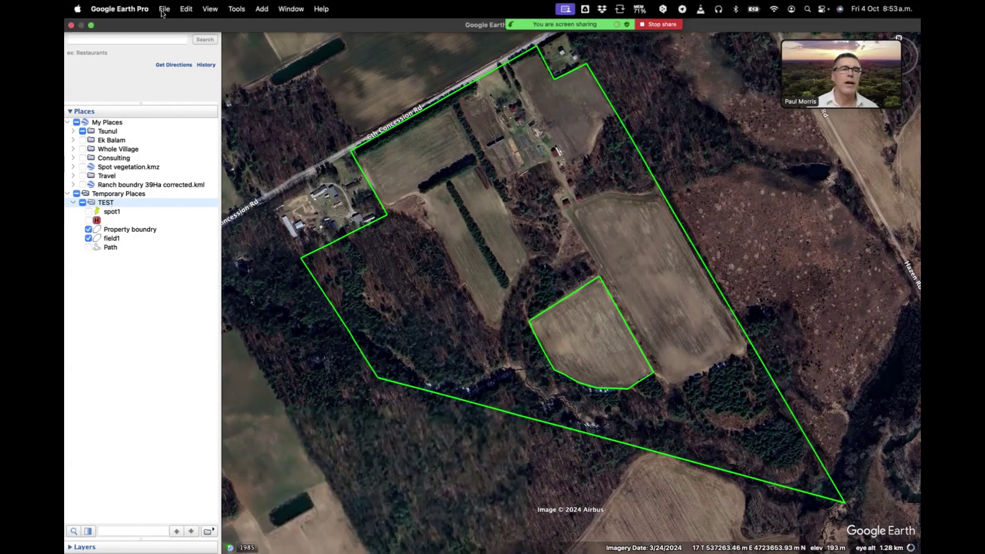
{"action": "left_click", "coordinate": [164, 9]}
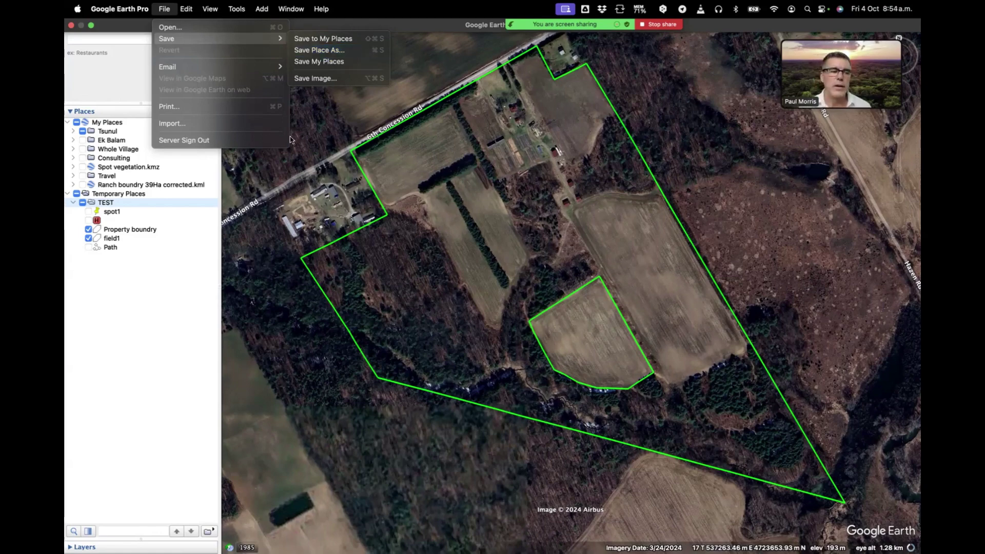
{"action": "left_click", "coordinate": [123, 232]}
{"action": "left_click", "coordinate": [124, 232]}
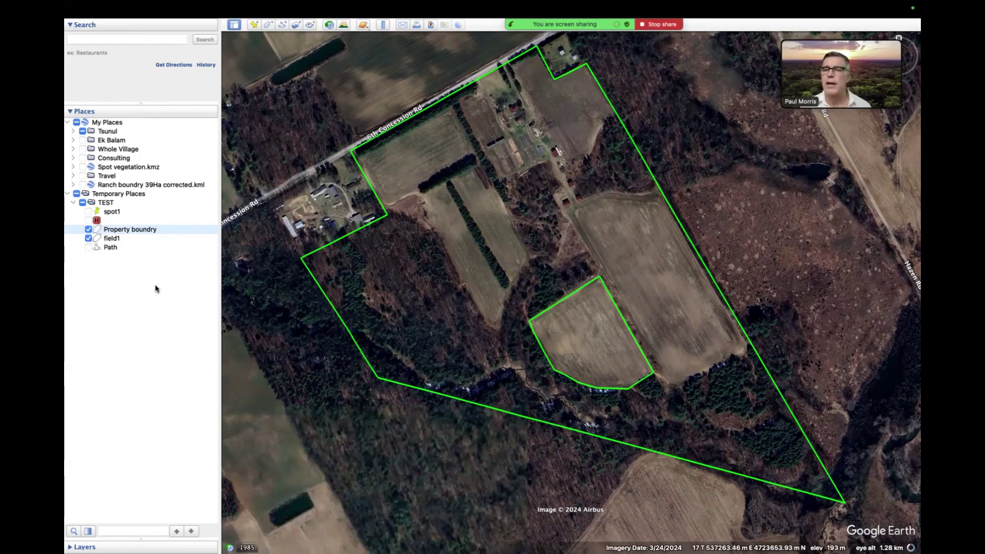
Step: Set up the current view for saving as an image, with the map title "Farm" and the description "95 acre farm.."
{"action": "mouse_move", "coordinate": [175, 6]}
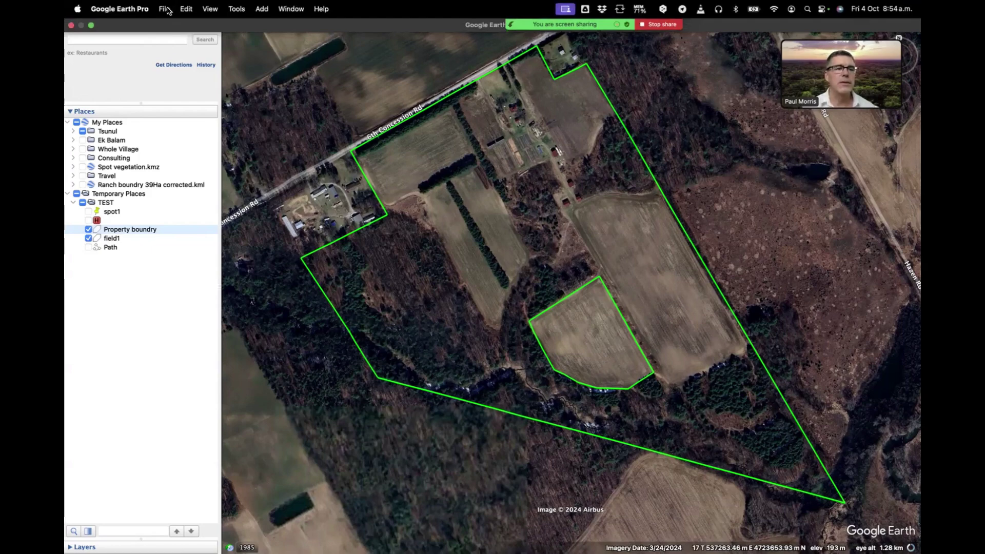
{"action": "left_click", "coordinate": [165, 9]}
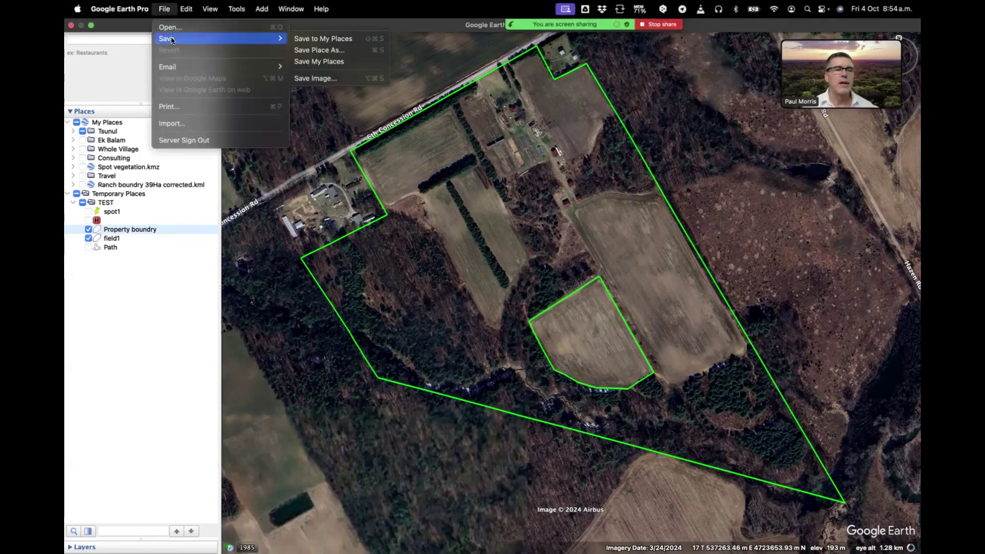
{"action": "left_click", "coordinate": [318, 78]}
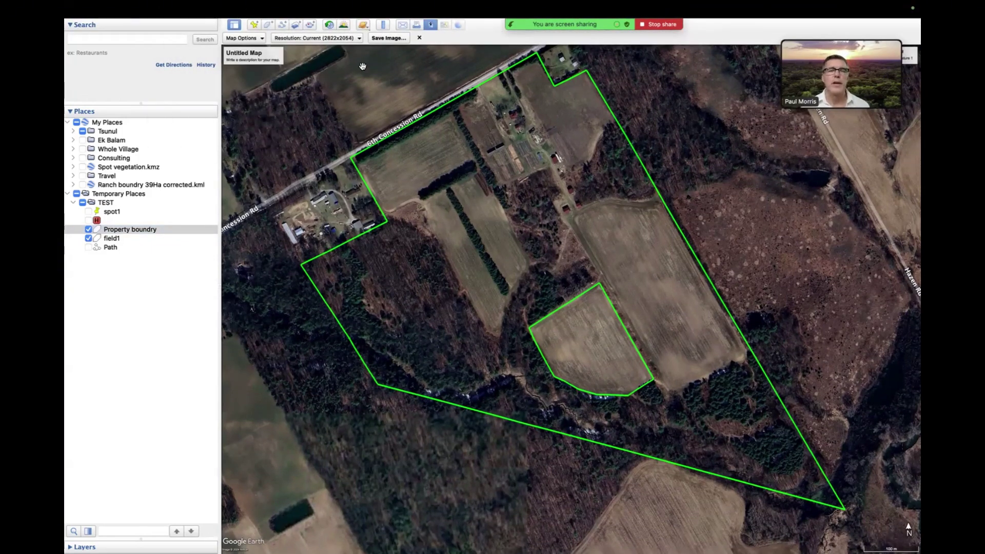
{"action": "left_click", "coordinate": [243, 52]}
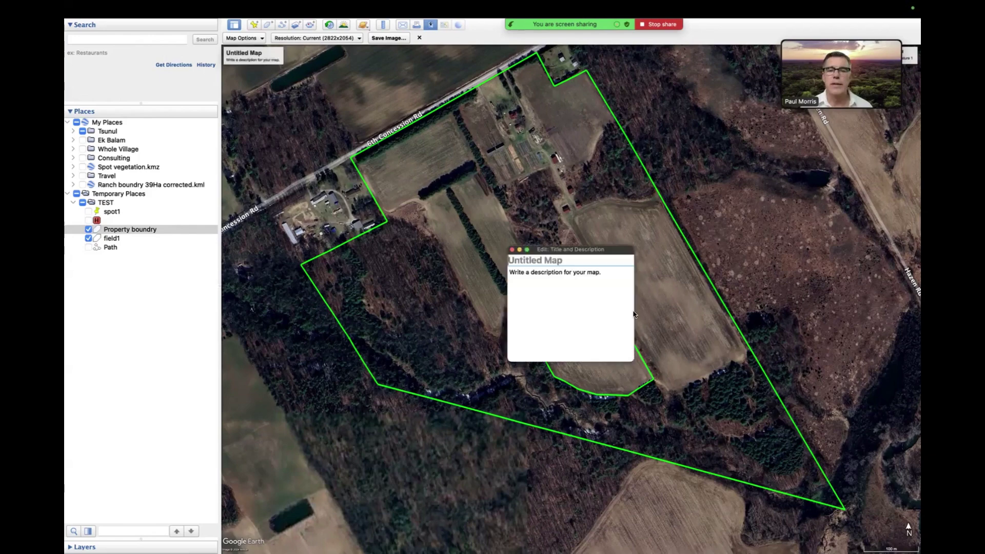
{"action": "type", "text": "F"}
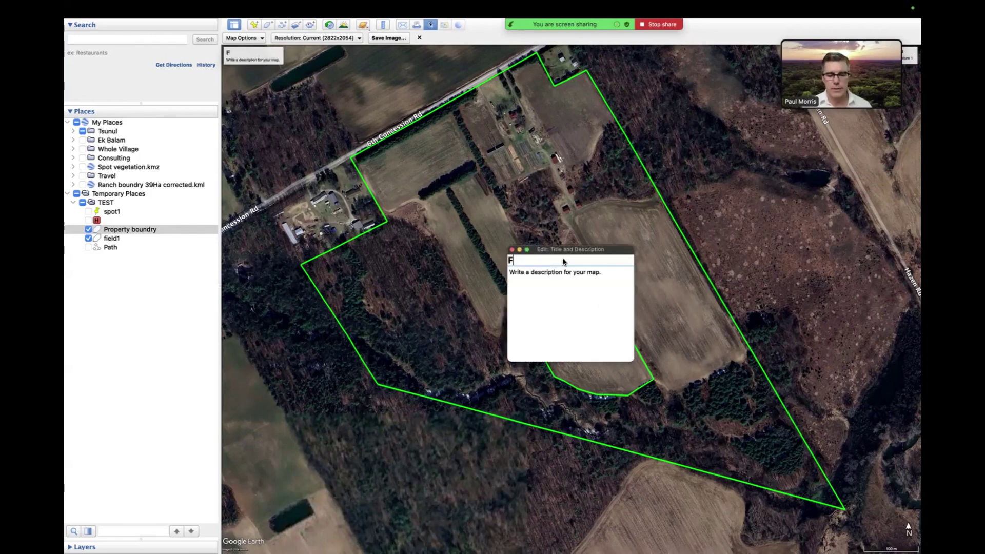
{"action": "type", "text": "am"}
{"action": "key", "text": "BackSpace"}
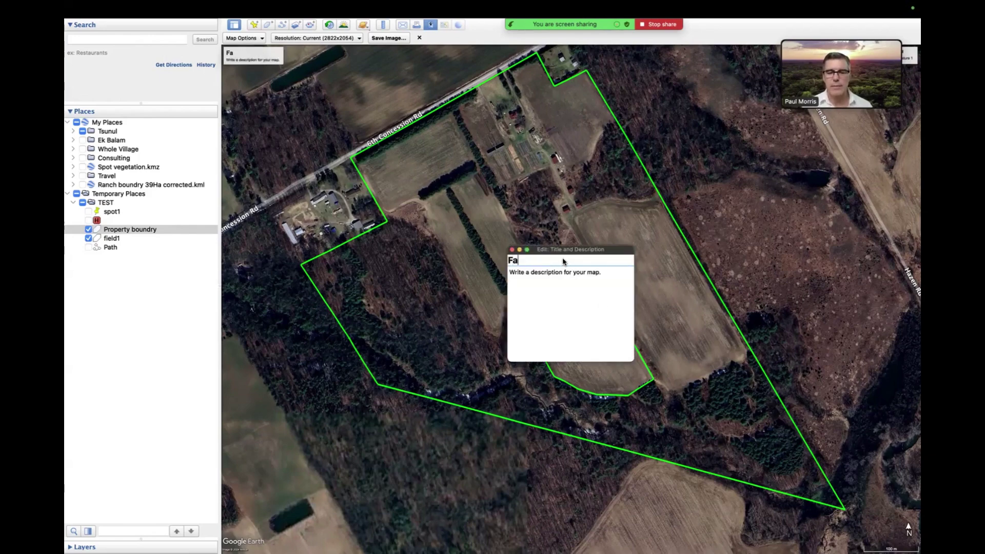
{"action": "type", "text": "rm"}
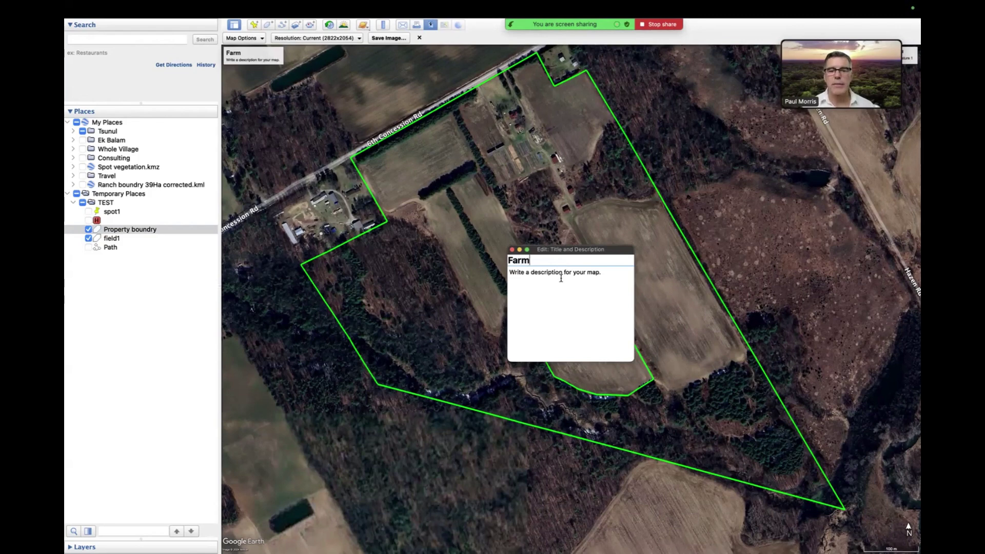
{"action": "left_click", "coordinate": [560, 276]}
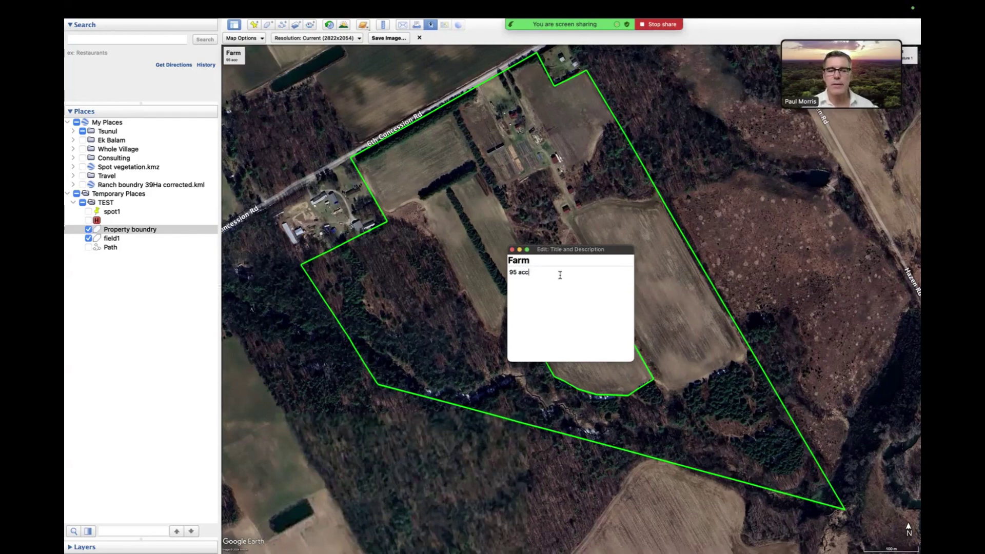
{"action": "type", "text": "95 acre farm.."}
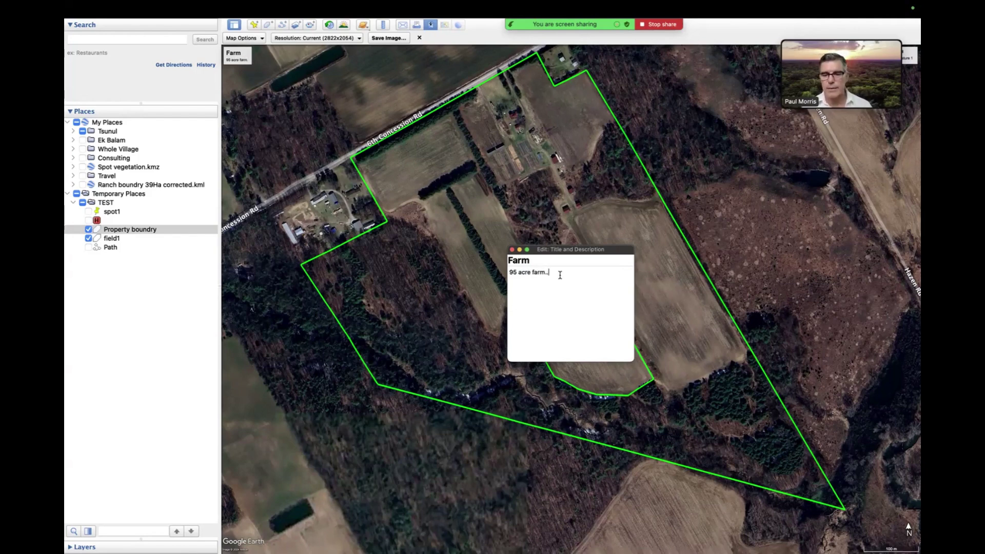
{"action": "left_click", "coordinate": [511, 250]}
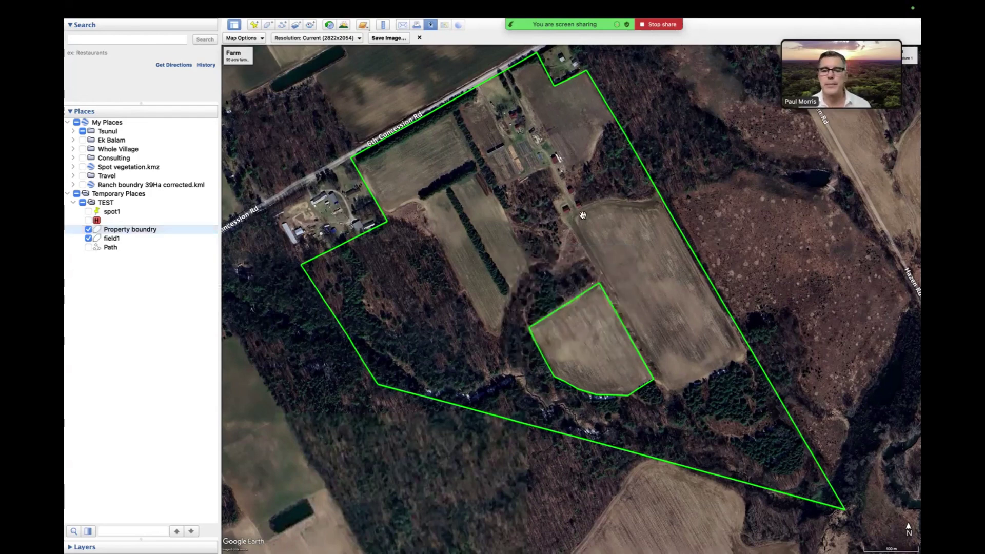
Step: Review the map layout's element options and rename the legend's Feature 1 entry as "property boundry"
{"action": "left_click", "coordinate": [673, 223]}
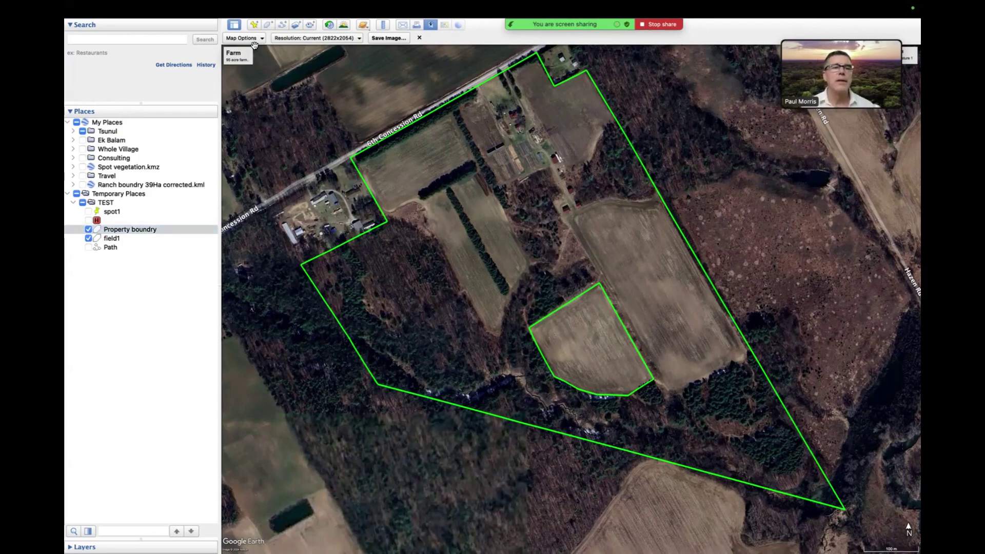
{"action": "left_click", "coordinate": [262, 39]}
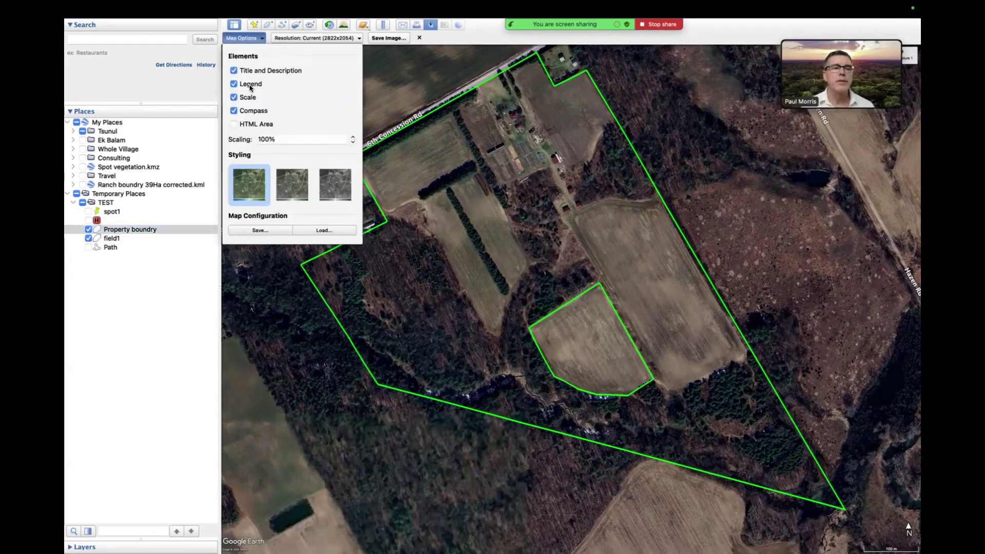
{"action": "left_click_drag", "start_coordinate": [857, 73], "coordinate": [876, 262]}
{"action": "left_click", "coordinate": [905, 54]}
{"action": "double_click", "coordinate": [905, 54]}
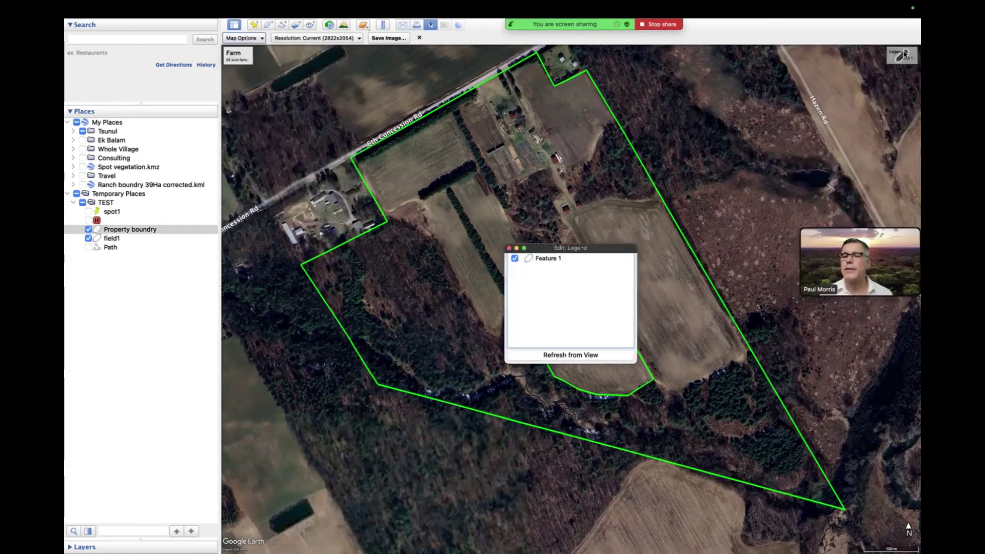
{"action": "double_click", "coordinate": [546, 259]}
{"action": "left_click_drag", "start_coordinate": [559, 258], "coordinate": [537, 259]}
{"action": "type", "text": "property bou"}
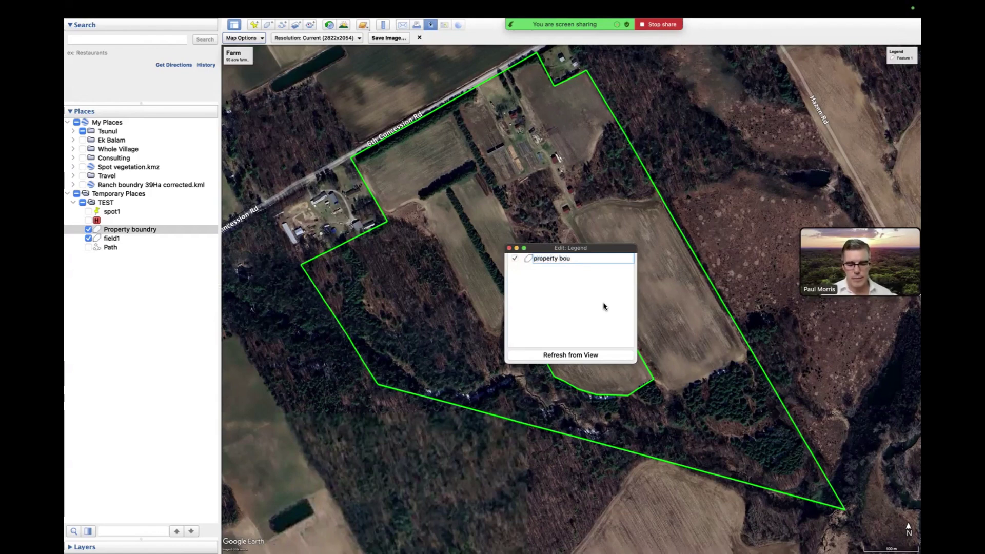
{"action": "key", "text": "Return"}
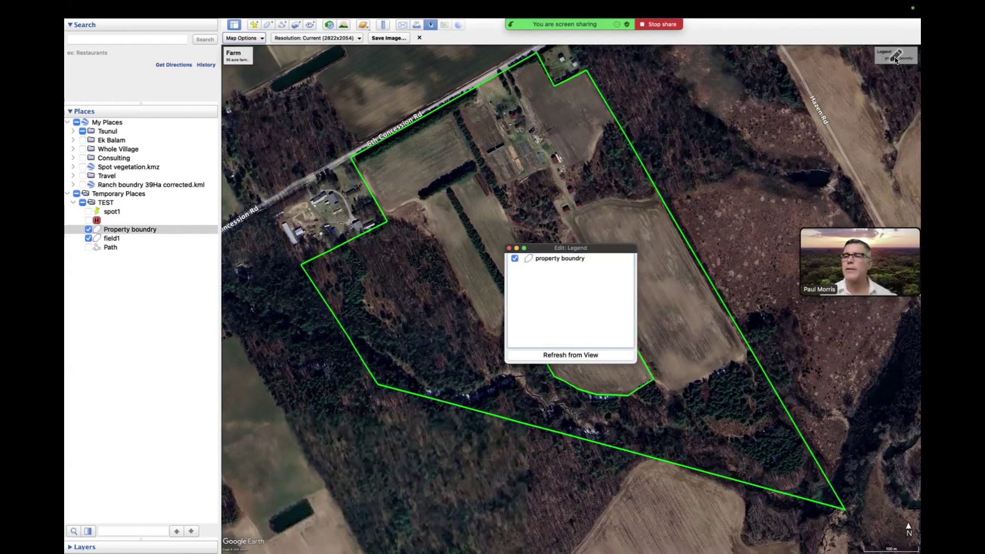
{"action": "left_click", "coordinate": [509, 249]}
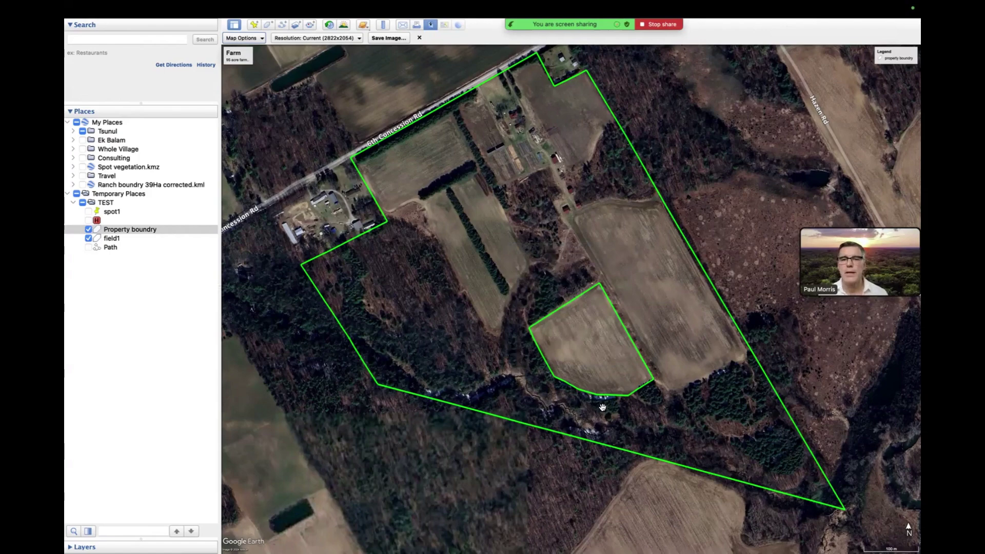
Step: Frame the whole property with its surroundings in the map layout, and close the layout without saving the image
{"action": "left_click_drag", "start_coordinate": [566, 257], "coordinate": [577, 274]}
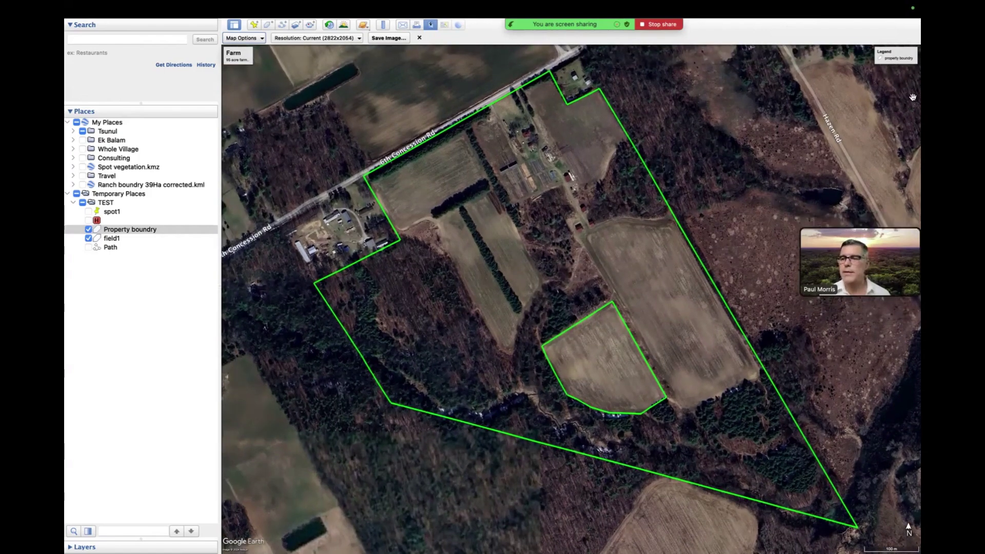
{"action": "scroll", "coordinate": [672, 184], "scroll_direction": "up", "scroll_amount": 2}
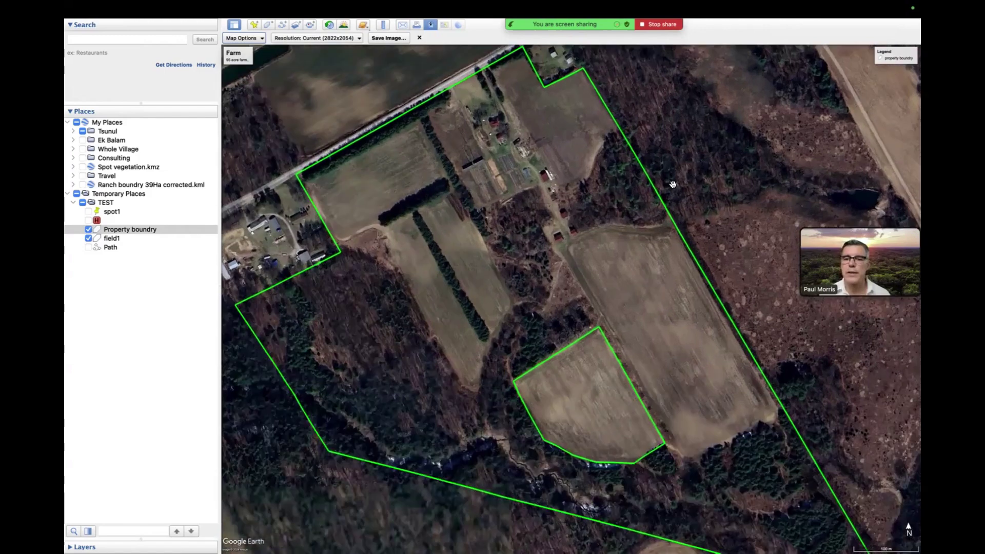
{"action": "scroll", "coordinate": [672, 184], "scroll_direction": "down", "scroll_amount": 3}
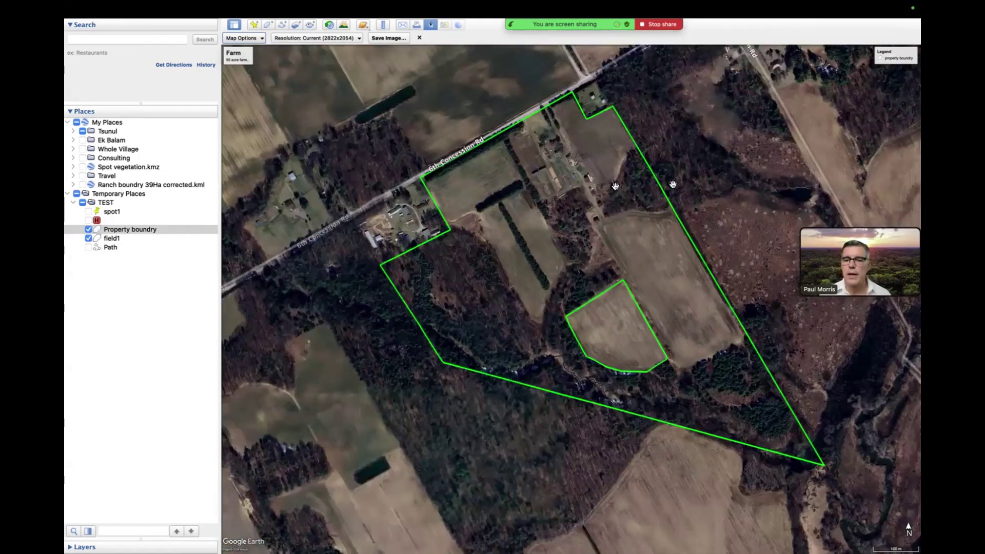
{"action": "left_click_drag", "start_coordinate": [616, 185], "coordinate": [560, 188]}
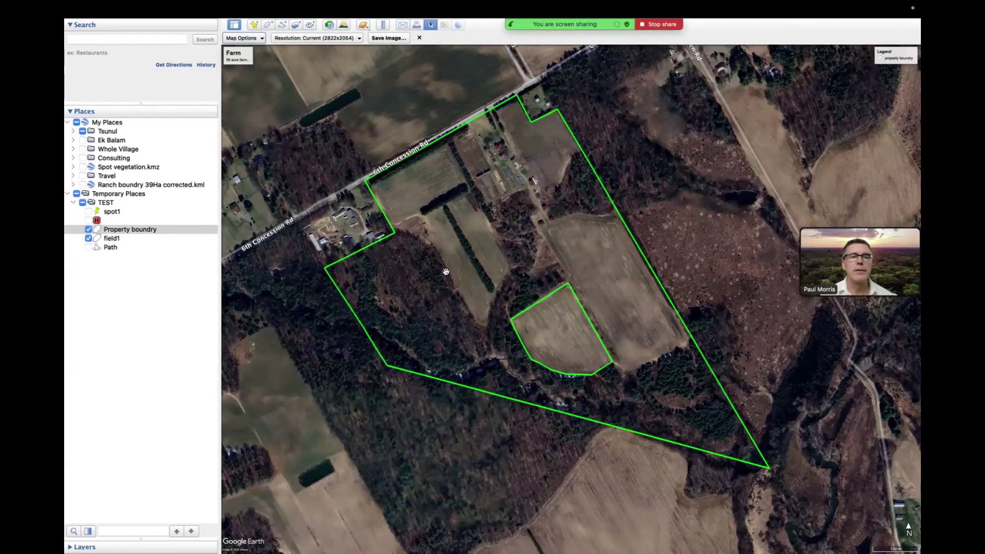
{"action": "left_click", "coordinate": [419, 40]}
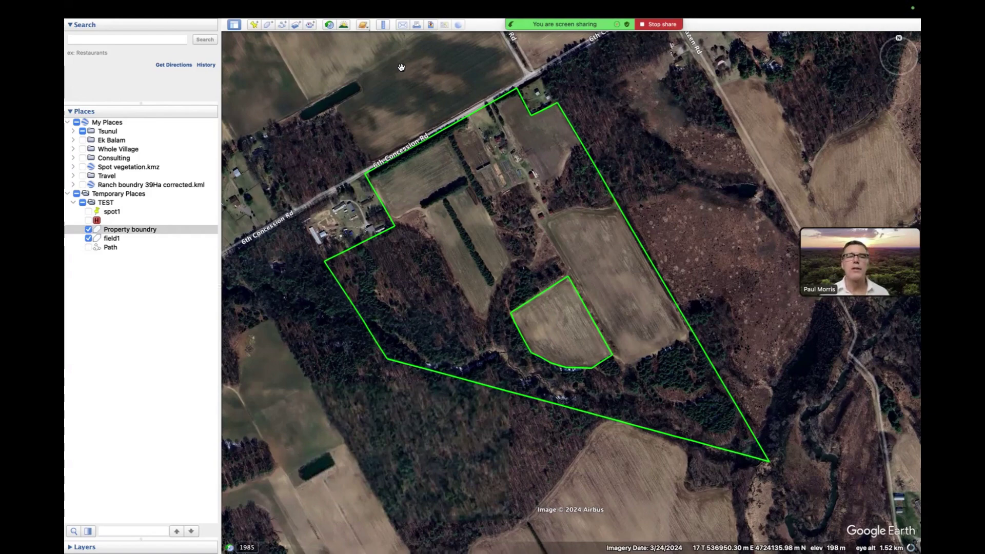
Step: Turn on historical imagery and view the property as it was in 4/2016, 12/1985 and 5/2006
{"action": "left_click", "coordinate": [329, 26]}
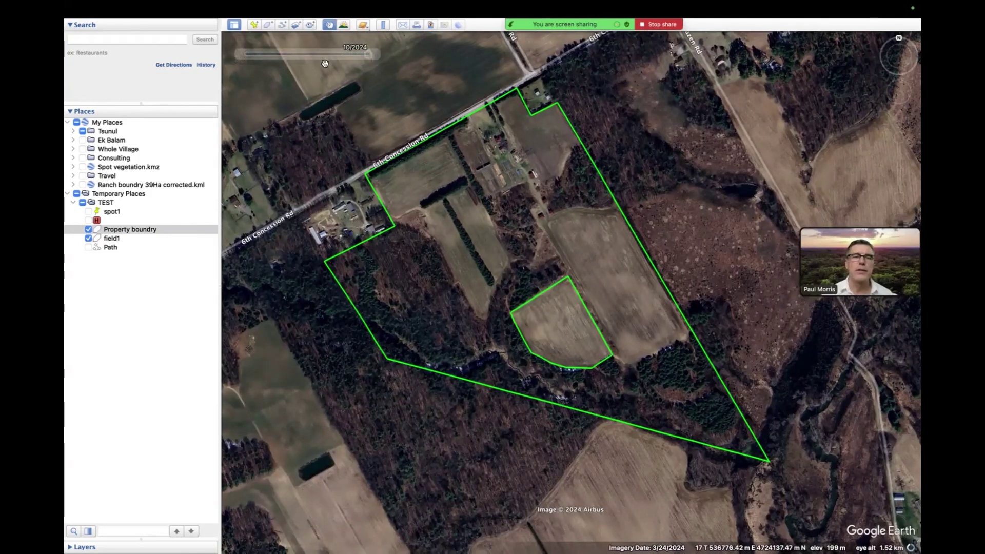
{"action": "mouse_move", "coordinate": [345, 55]}
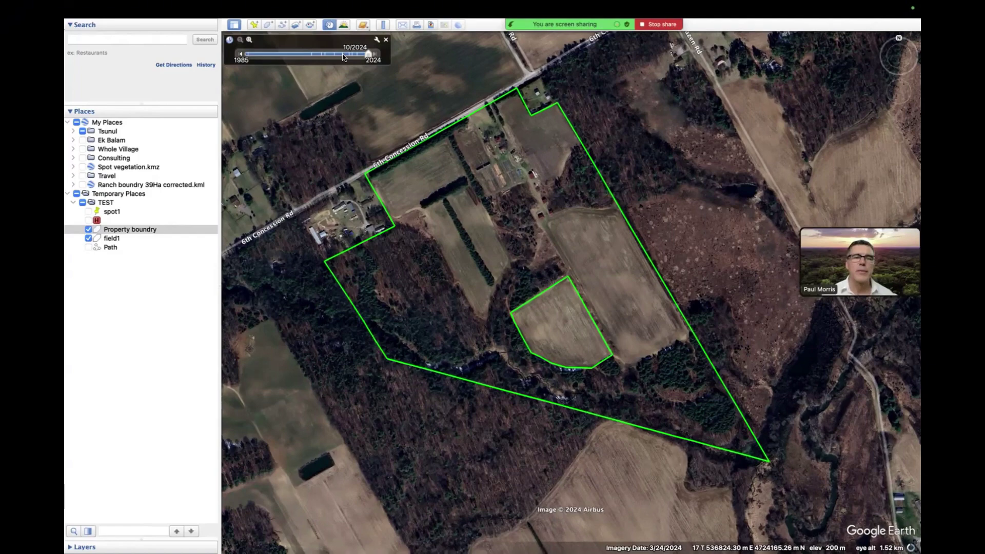
{"action": "left_click", "coordinate": [343, 54]}
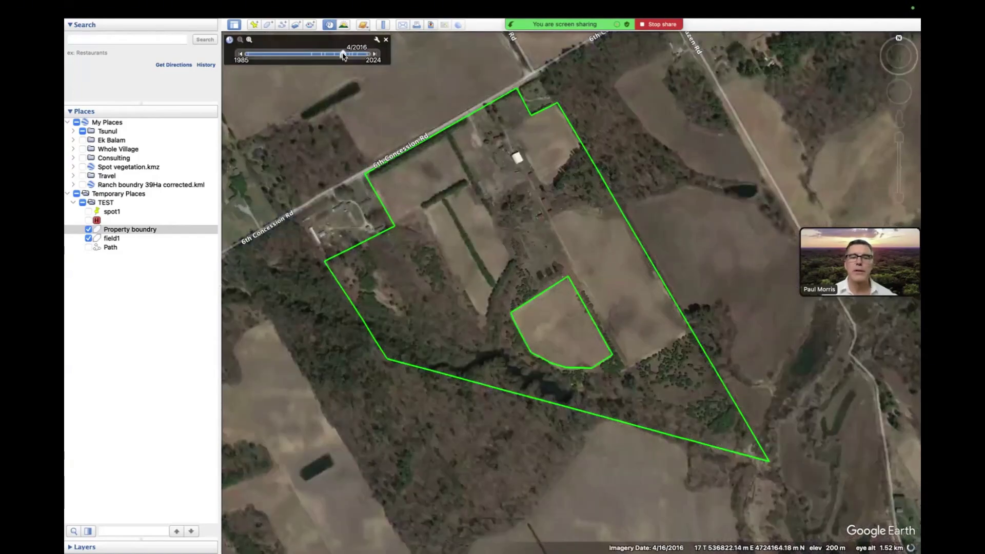
{"action": "left_click", "coordinate": [249, 54]}
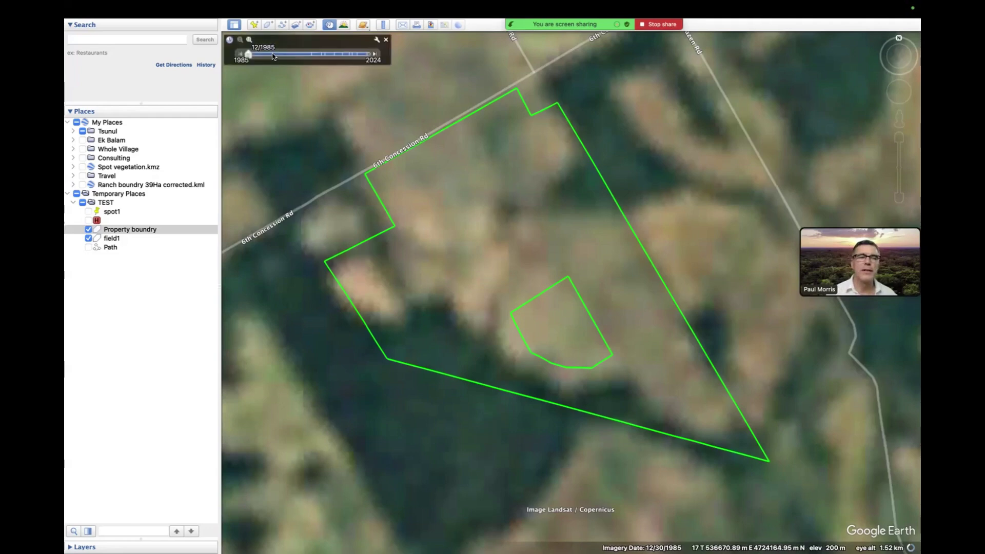
{"action": "left_click", "coordinate": [312, 54]}
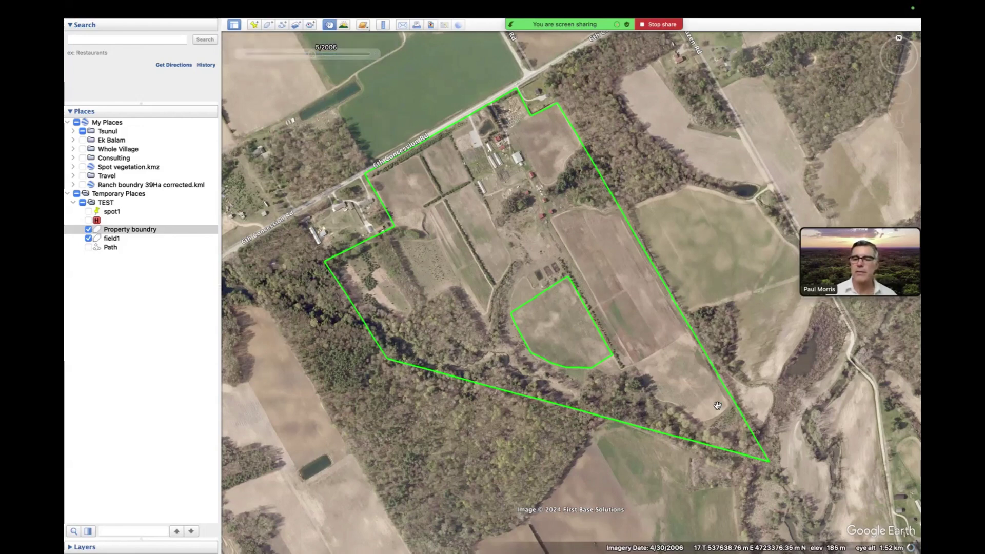
Step: View the property's historical imagery for 8/2009, 9/2013 and 2/2021, ending on the 3/2024 imagery
{"action": "left_click", "coordinate": [320, 55]}
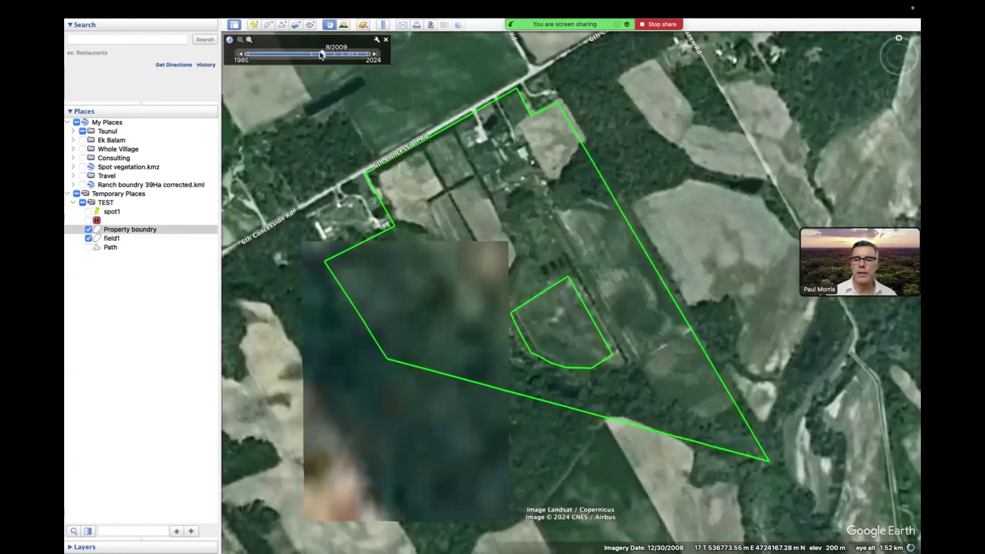
{"action": "left_click_drag", "start_coordinate": [323, 55], "coordinate": [335, 56]}
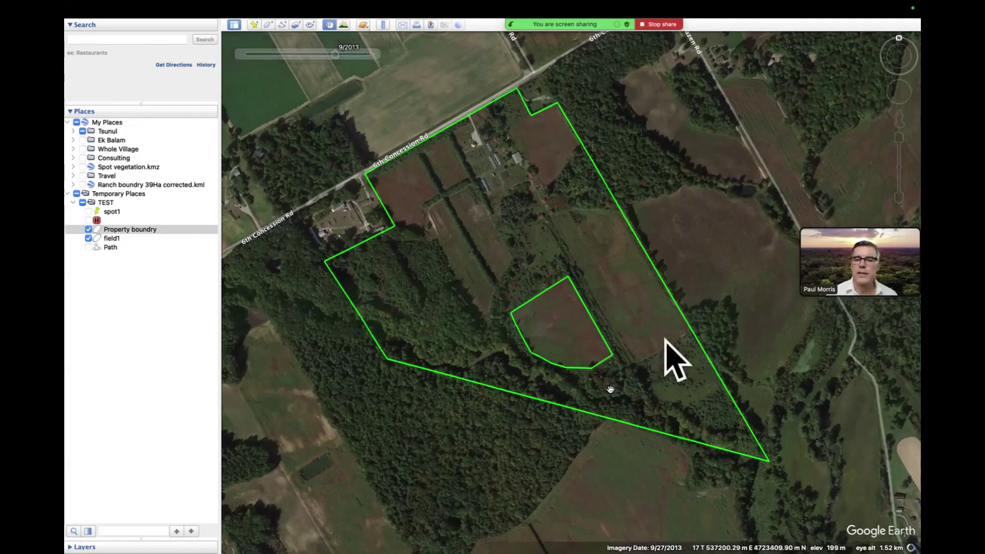
{"action": "left_click", "coordinate": [367, 54]}
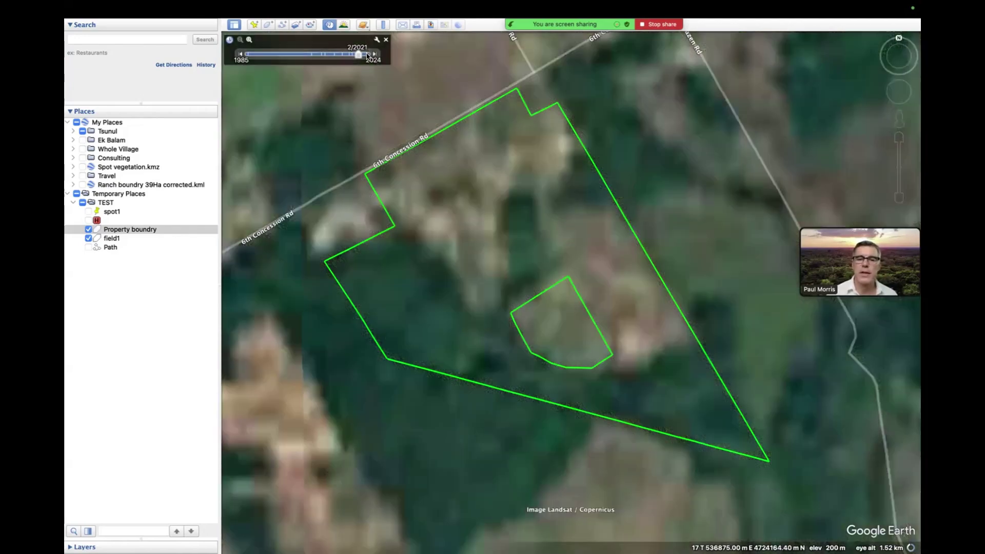
{"action": "left_click", "coordinate": [367, 54]}
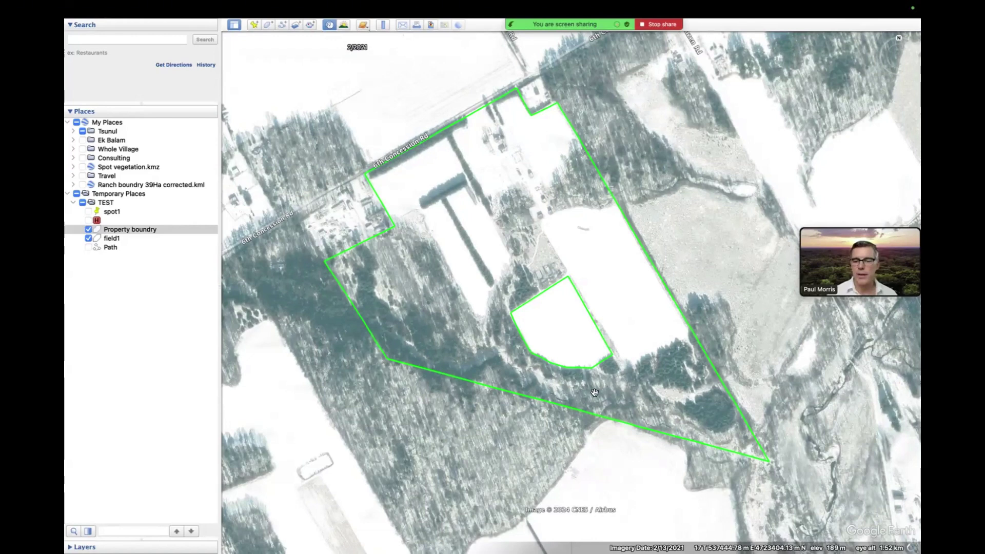
{"action": "mouse_move", "coordinate": [361, 55]}
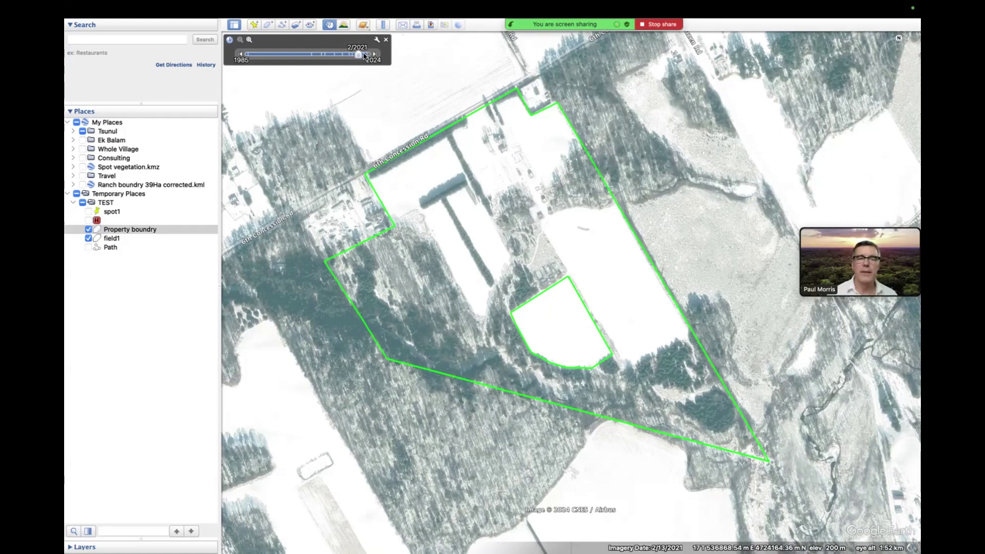
{"action": "left_click", "coordinate": [375, 54]}
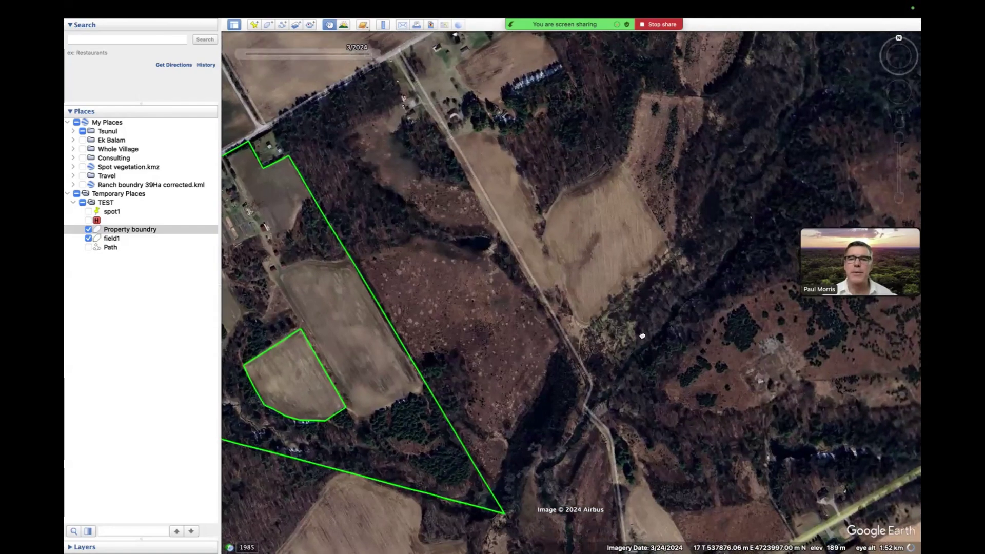
Step: Survey the farm fields and woodland surrounding the property along Hazen Rd and 6th Concession Rd
{"action": "left_click_drag", "start_coordinate": [642, 336], "coordinate": [688, 398]}
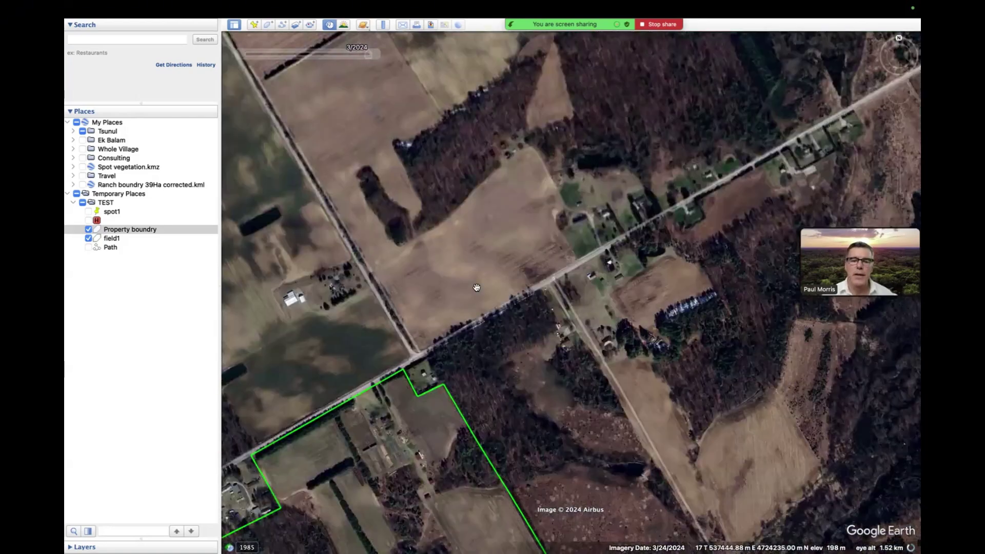
{"action": "left_click_drag", "start_coordinate": [471, 267], "coordinate": [650, 196]}
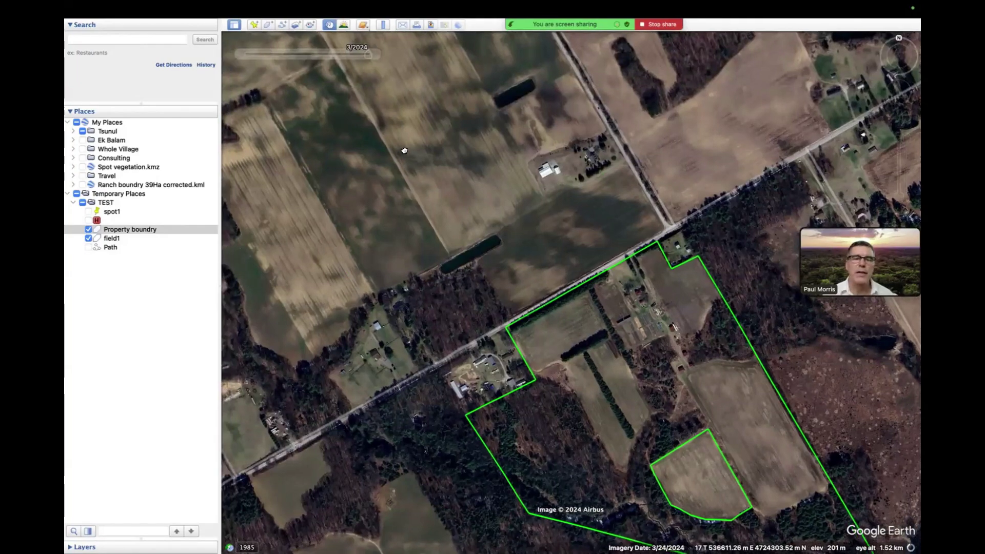
{"action": "left_click_drag", "start_coordinate": [404, 150], "coordinate": [510, 176]}
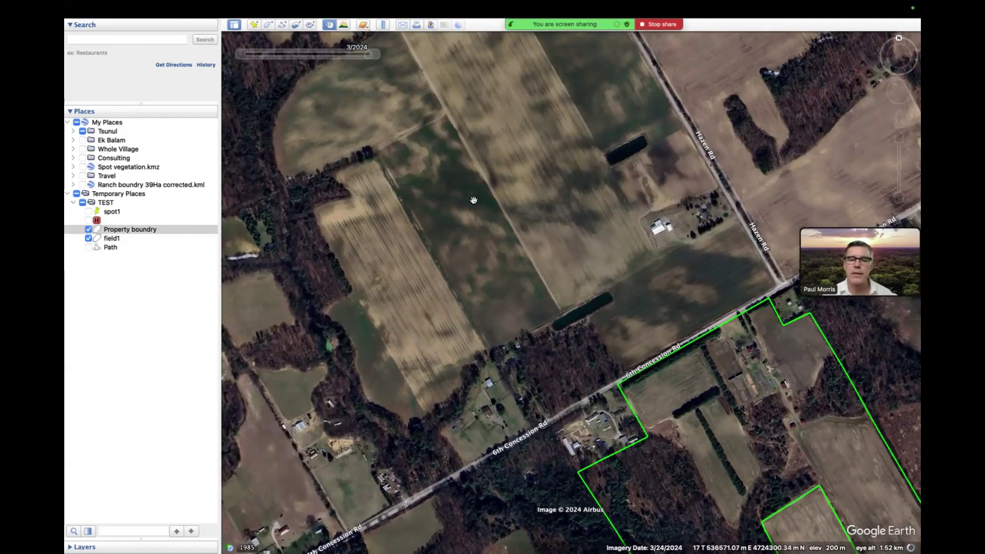
{"action": "left_click_drag", "start_coordinate": [472, 83], "coordinate": [454, 280]}
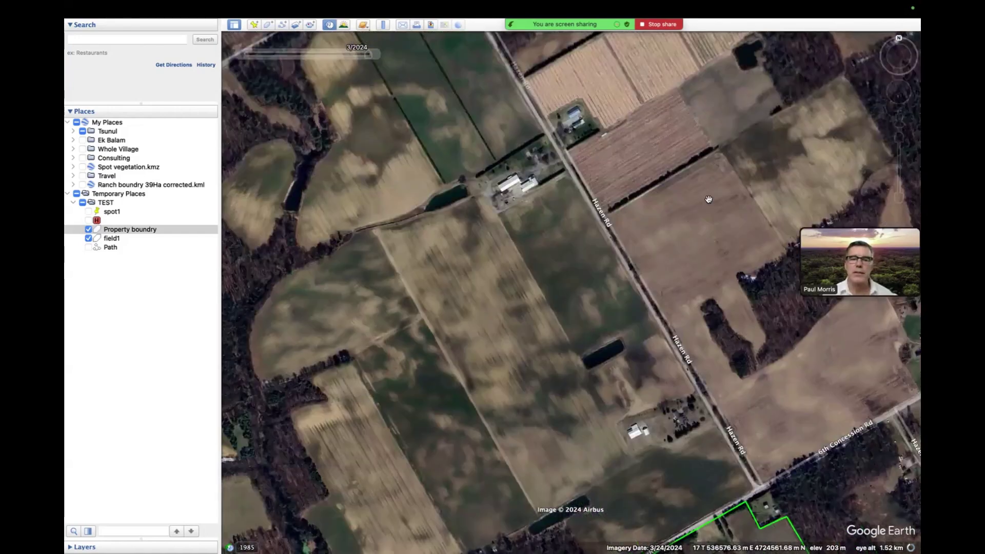
{"action": "left_click_drag", "start_coordinate": [657, 220], "coordinate": [508, 270]}
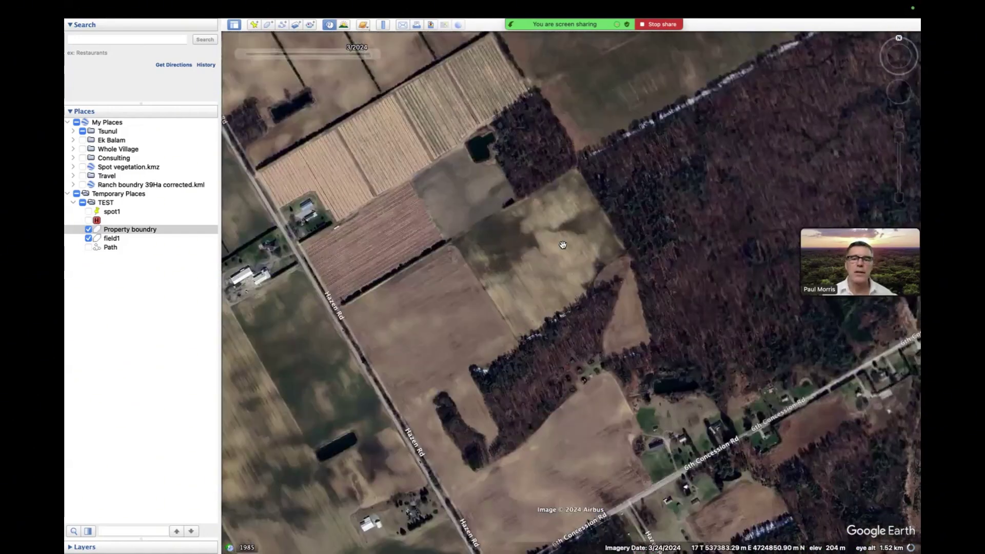
{"action": "left_click_drag", "start_coordinate": [562, 245], "coordinate": [491, 179]}
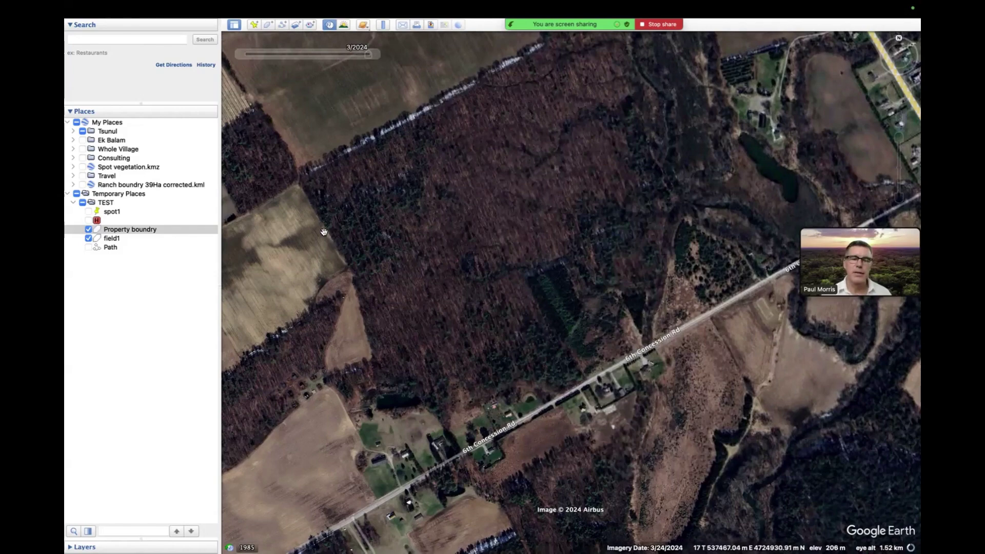
{"action": "left_click_drag", "start_coordinate": [572, 299], "coordinate": [486, 200]}
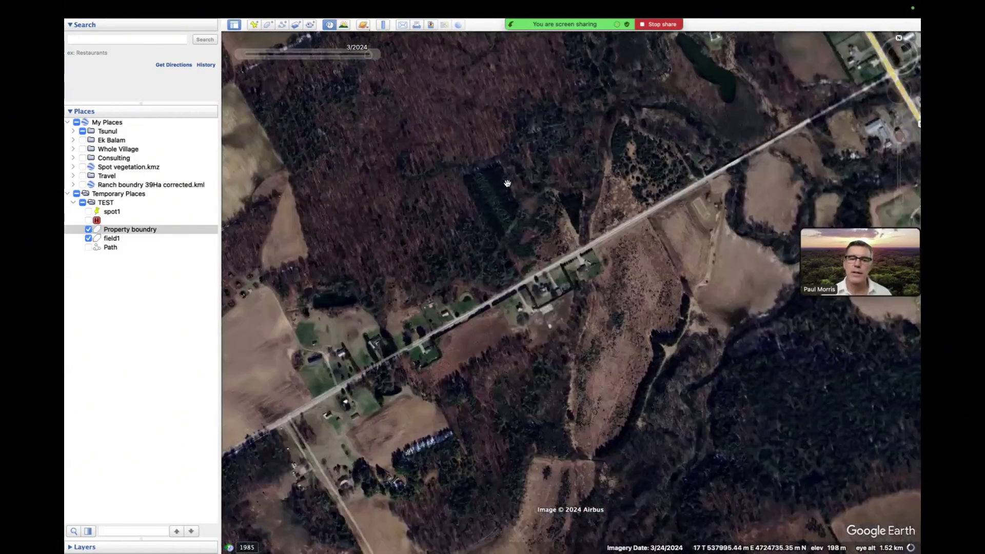
Step: Inspect the rectangular evergreen stand in the woods north of 6th Concession Rd up close and within its wider surroundings
{"action": "scroll", "coordinate": [503, 187], "scroll_direction": "up", "scroll_amount": 2}
{"action": "scroll", "coordinate": [506, 236], "scroll_direction": "up", "scroll_amount": 1}
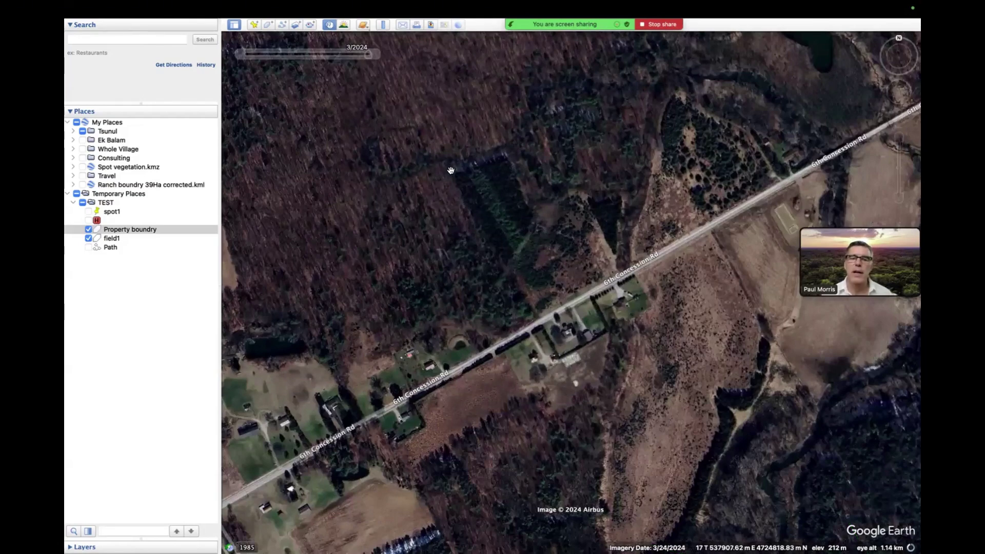
{"action": "scroll", "coordinate": [506, 210], "scroll_direction": "up", "scroll_amount": 2}
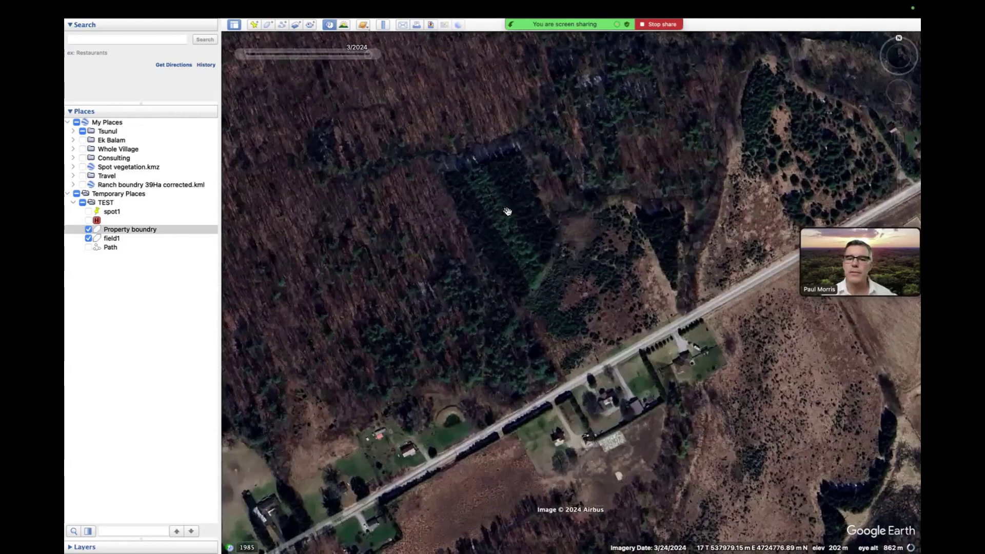
{"action": "scroll", "coordinate": [501, 242], "scroll_direction": "up", "scroll_amount": 2}
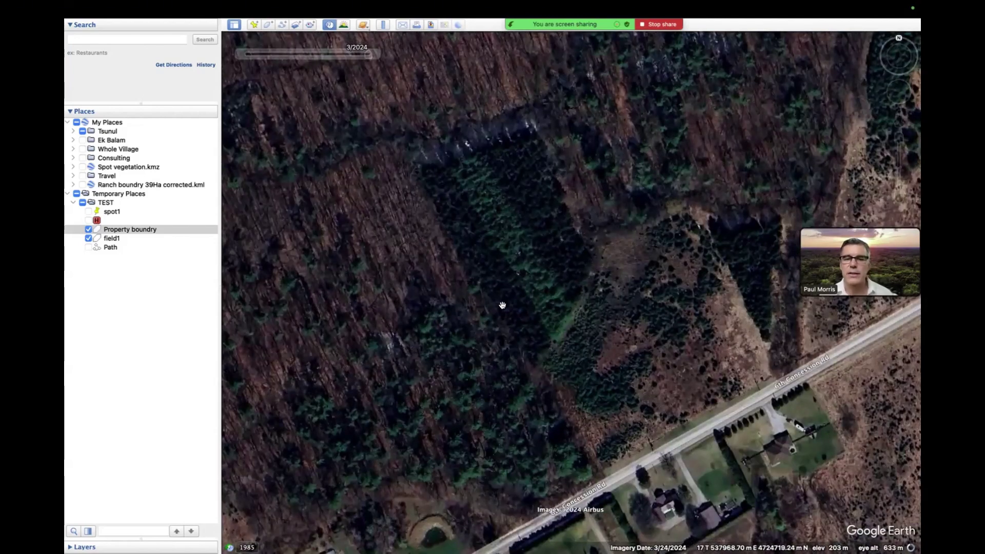
{"action": "scroll", "coordinate": [502, 305], "scroll_direction": "down", "scroll_amount": 2}
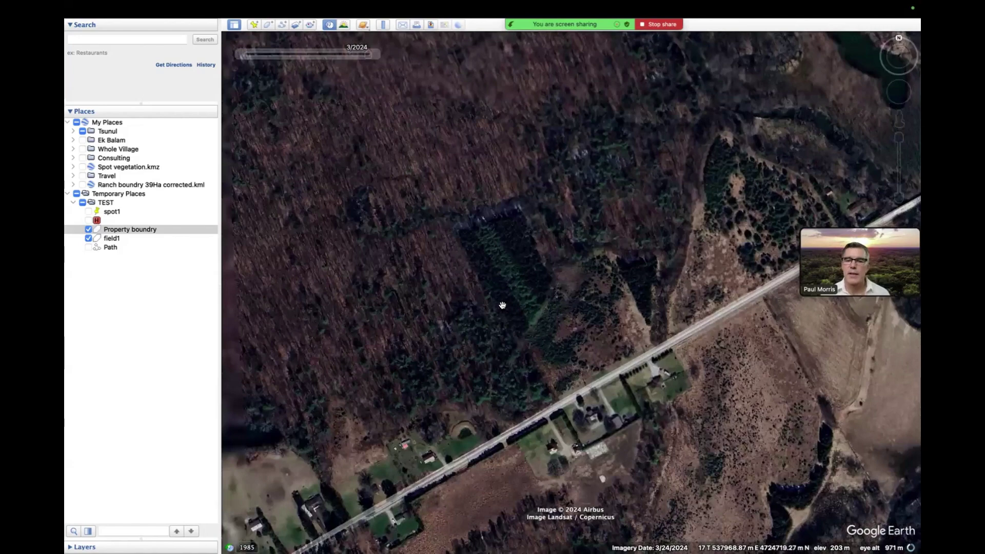
{"action": "scroll", "coordinate": [502, 305], "scroll_direction": "down", "scroll_amount": 3}
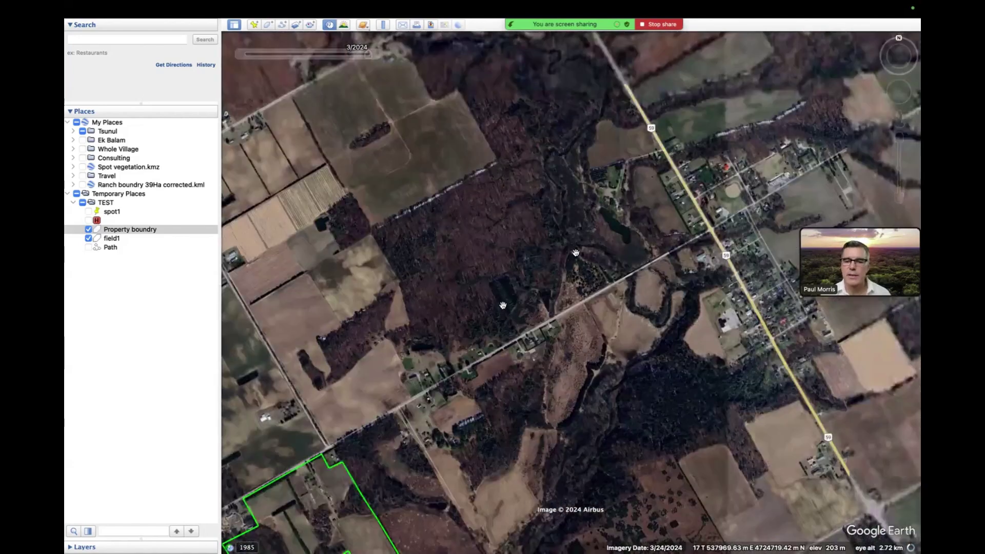
Step: Examine the creek valley between the property's southeastern tip and Norfolk County 60 Rd
{"action": "left_click_drag", "start_coordinate": [576, 252], "coordinate": [607, 107]}
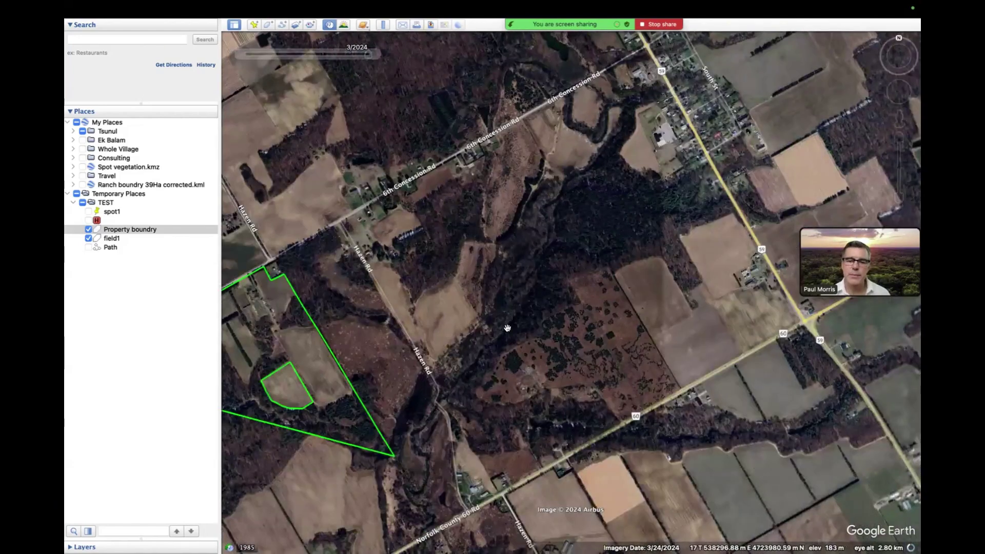
{"action": "left_click_drag", "start_coordinate": [427, 485], "coordinate": [507, 261]}
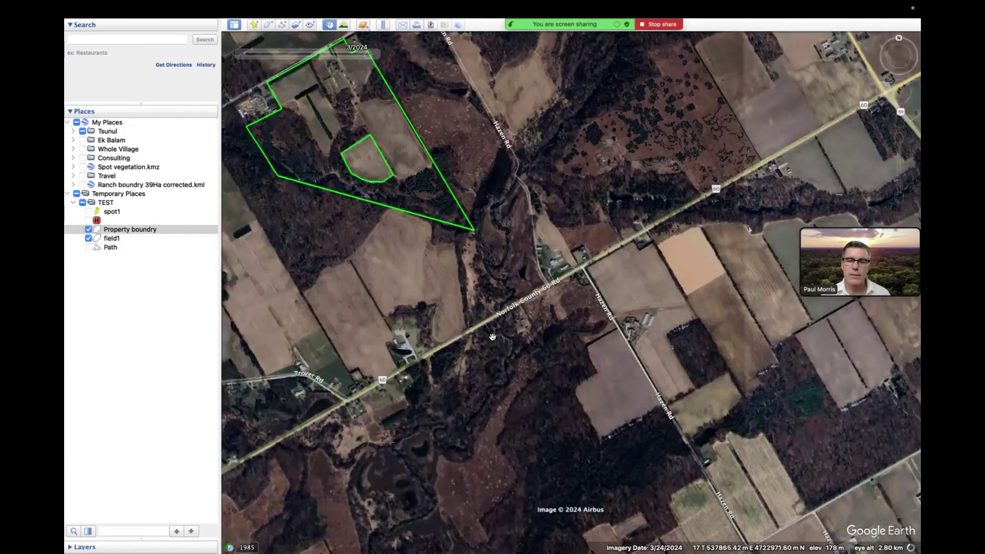
{"action": "scroll", "coordinate": [494, 246], "scroll_direction": "up", "scroll_amount": 5}
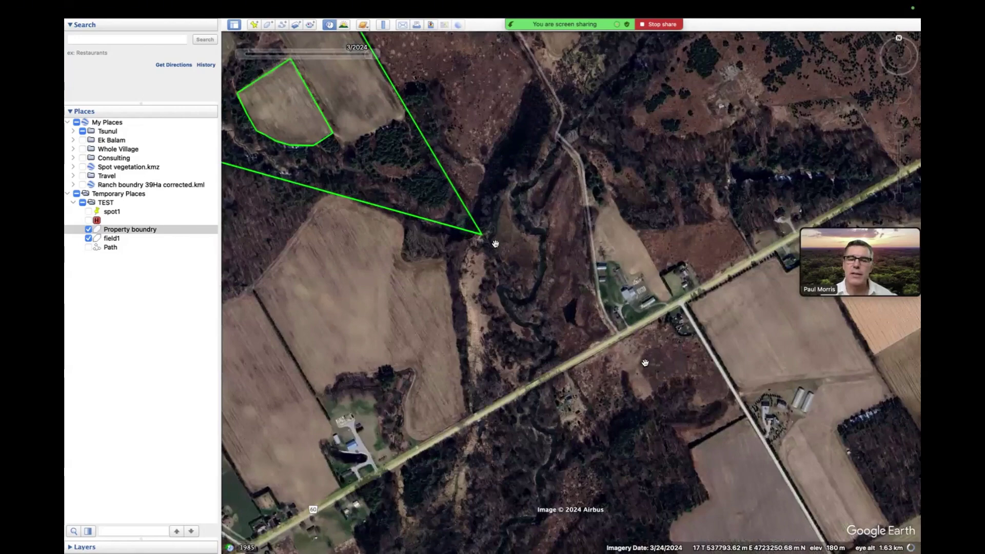
{"action": "scroll", "coordinate": [496, 243], "scroll_direction": "up", "scroll_amount": 2}
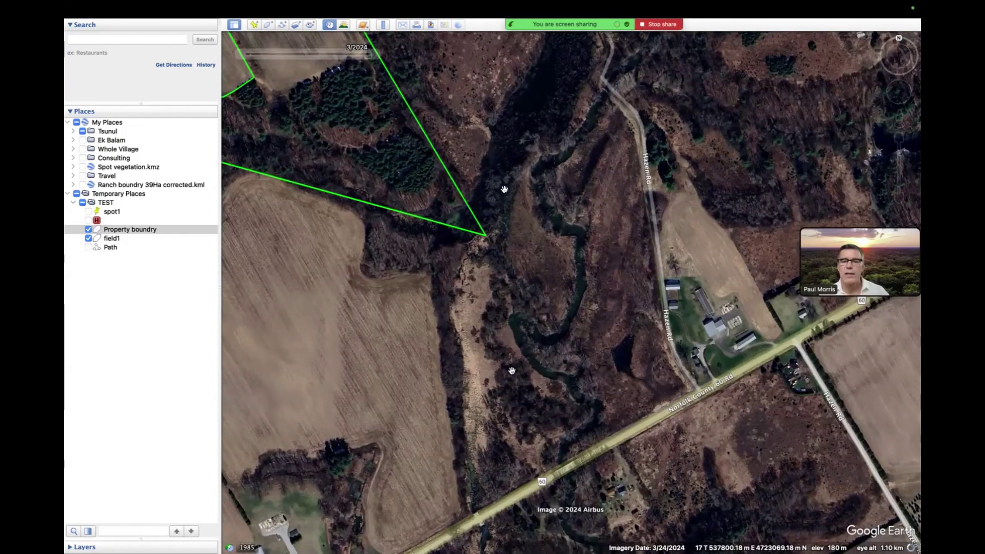
Step: Return to the property and examine its fields, tree rows and woodland inside the boundary
{"action": "left_click_drag", "start_coordinate": [511, 370], "coordinate": [818, 488]}
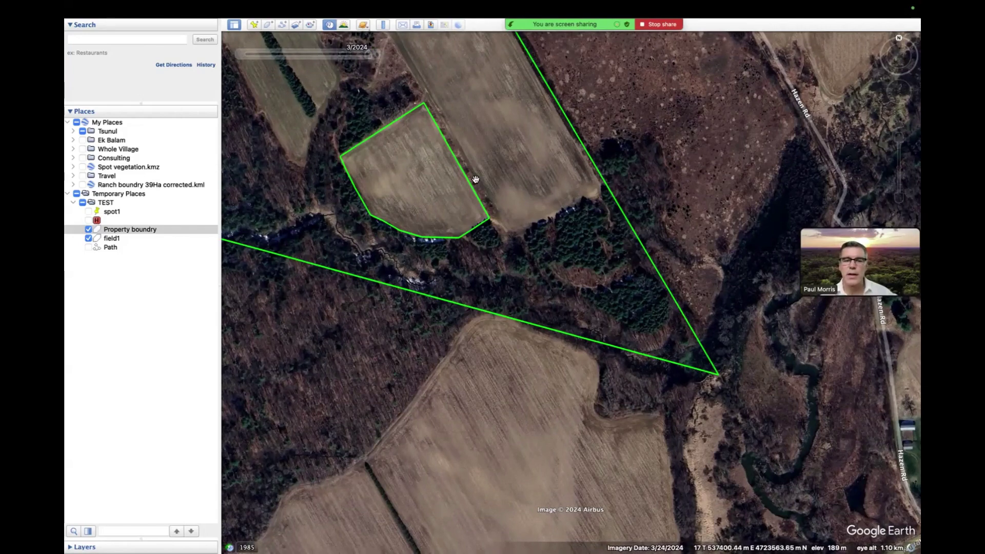
{"action": "left_click_drag", "start_coordinate": [522, 256], "coordinate": [684, 394]}
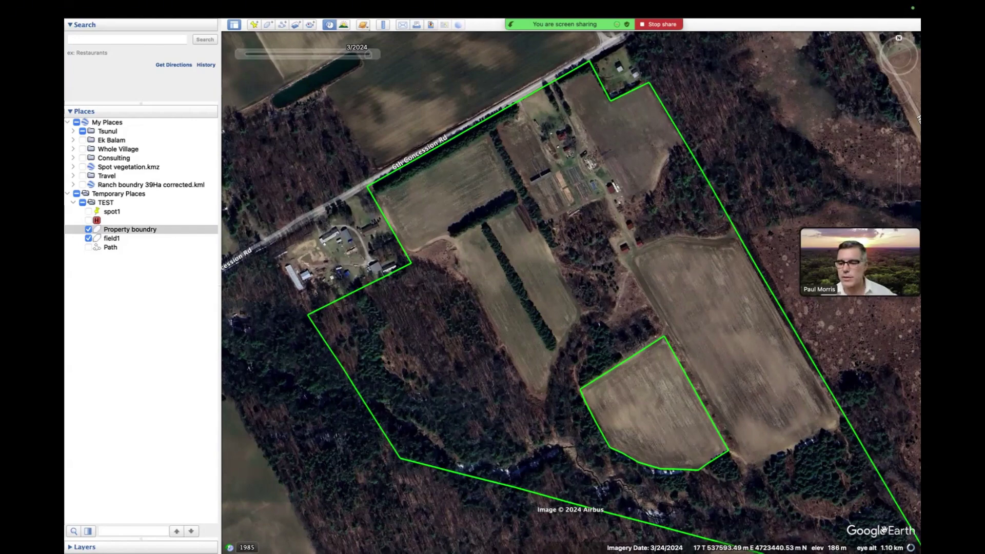
{"action": "left_click_drag", "start_coordinate": [552, 383], "coordinate": [462, 342]}
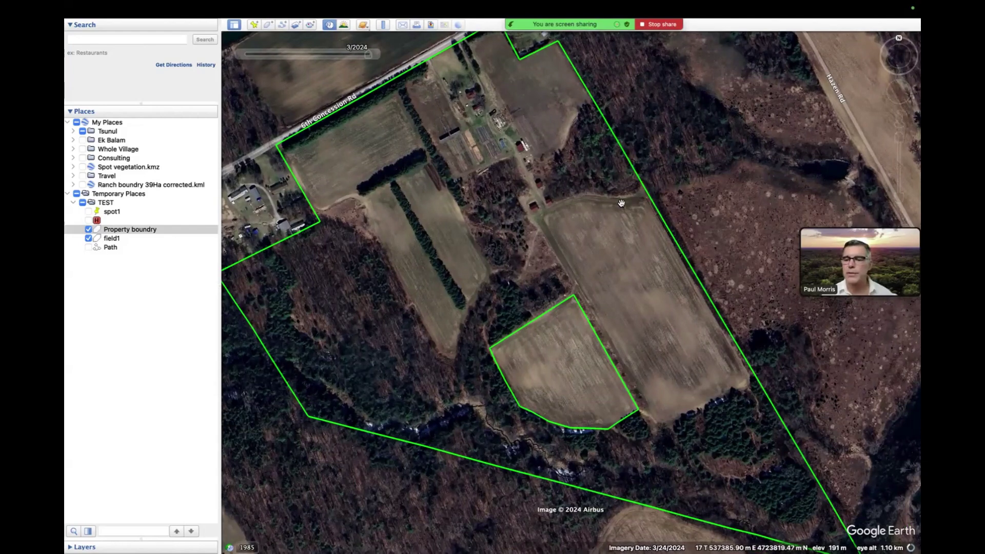
{"action": "left_click_drag", "start_coordinate": [534, 241], "coordinate": [600, 238]}
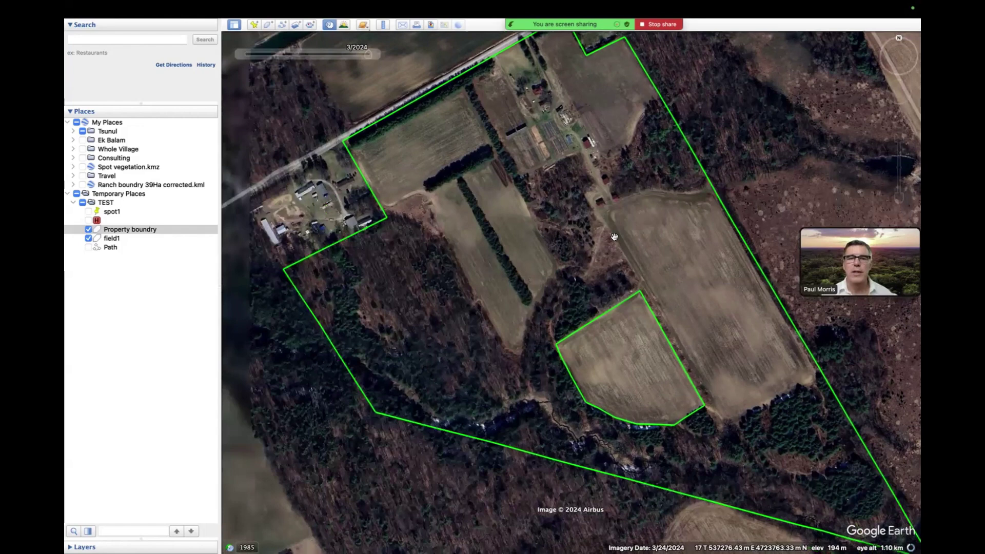